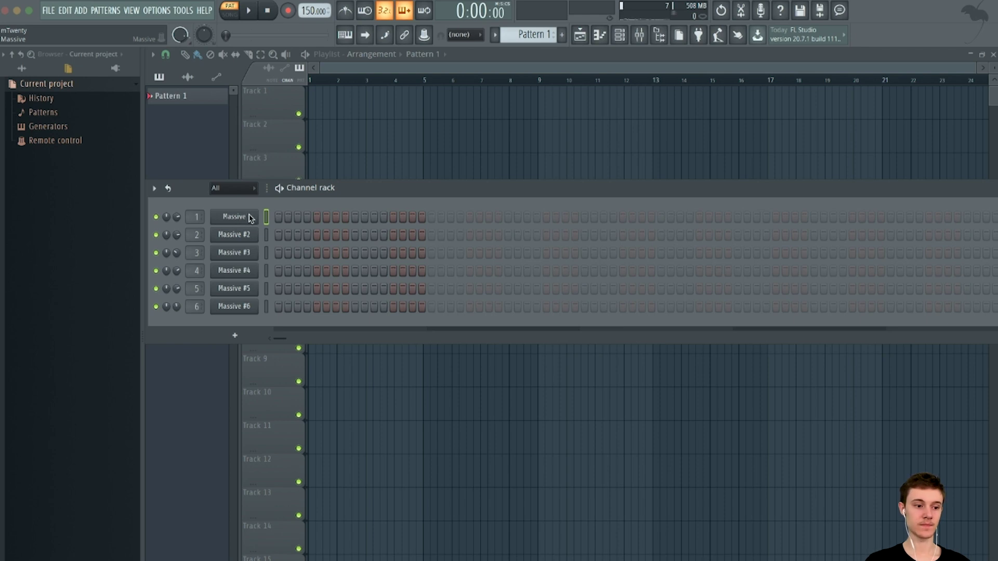
Open the piano roll for the first Massive channel and place the opening E5 and B5 notes of the melody.
right_click(213, 211)
left_click(224, 220)
left_click(130, 345)
mouse_move(137, 346)
left_mouse_down()
mouse_move(82, 323)
mouse_move(188, 333)
mouse_move(191, 246)
left_mouse_up()
scroll(93, 331, "up", 4)
left_click(142, 329, "ctrl")
key("space")
key("space")
key("space")
Complete the one-bar melody with the notes E6, B5, C6, B5, E5 and B5, auditioning it along the way.
left_click(221, 179)
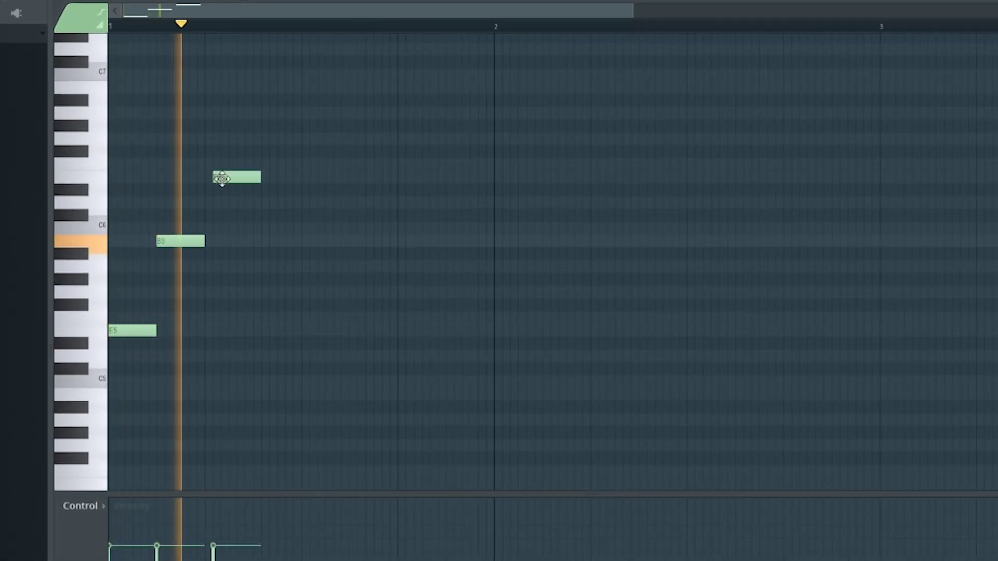
key("space")
left_click_drag(222, 178, 221, 173)
key("space")
key("space")
key("space")
left_click(263, 219)
key("space")
left_click_drag(271, 221, 276, 245)
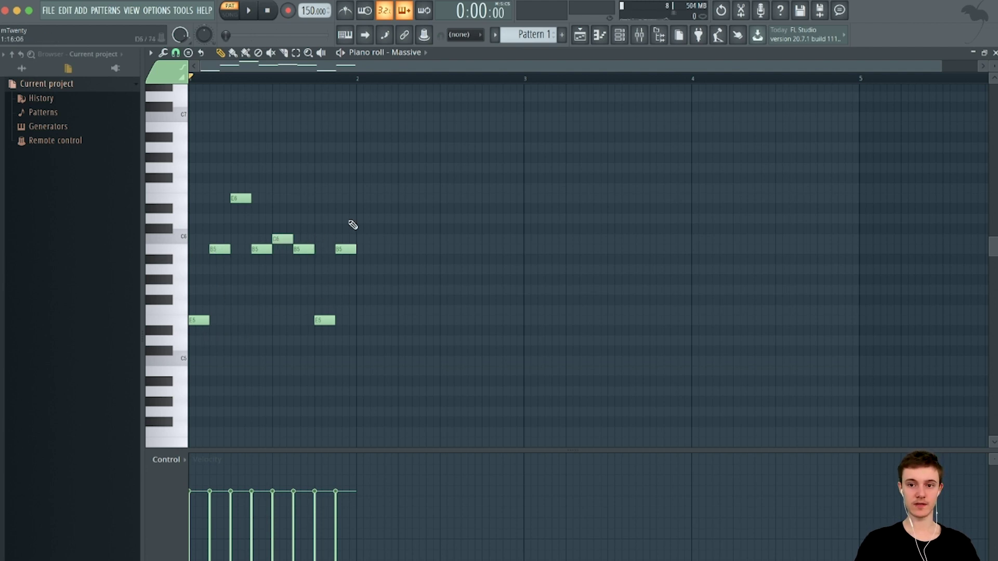
Duplicate the whole one-bar melody three times so it fills bars 2 to 4.
key("ctrl+a")
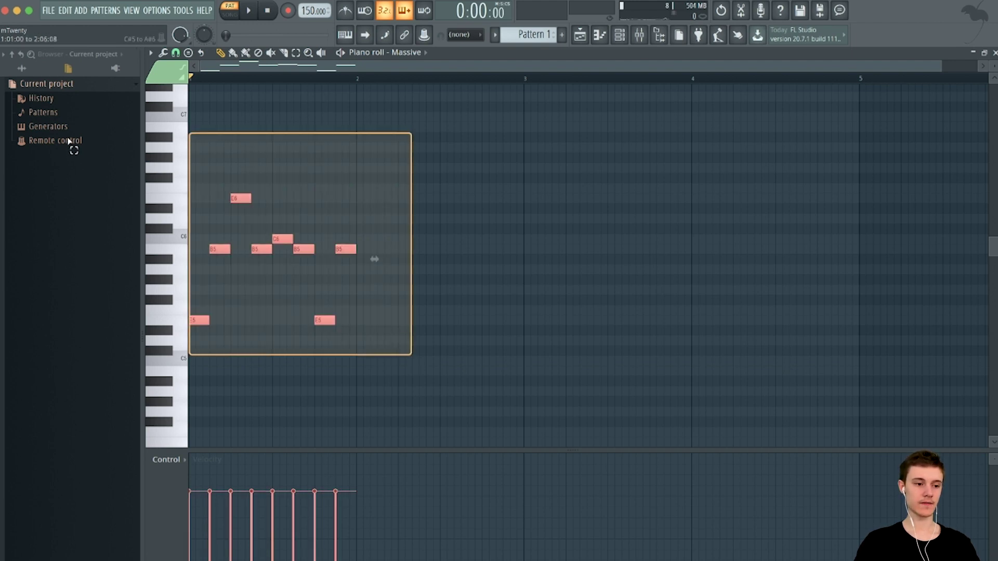
key("ctrl+b")
key("ctrl+b")
key("ctrl+b")
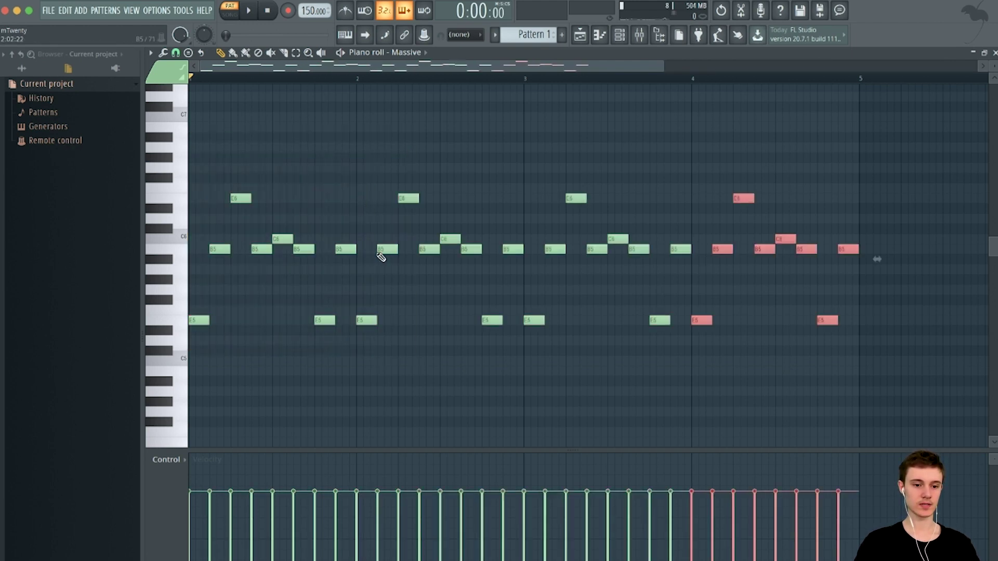
Delete the melody notes in the second and fourth bars.
left_click_drag(518, 345, 365, 151, "ctrl")
key("Delete")
left_click_drag(880, 363, 695, 195)
key("Delete")
scroll(695, 196, "down", 2)
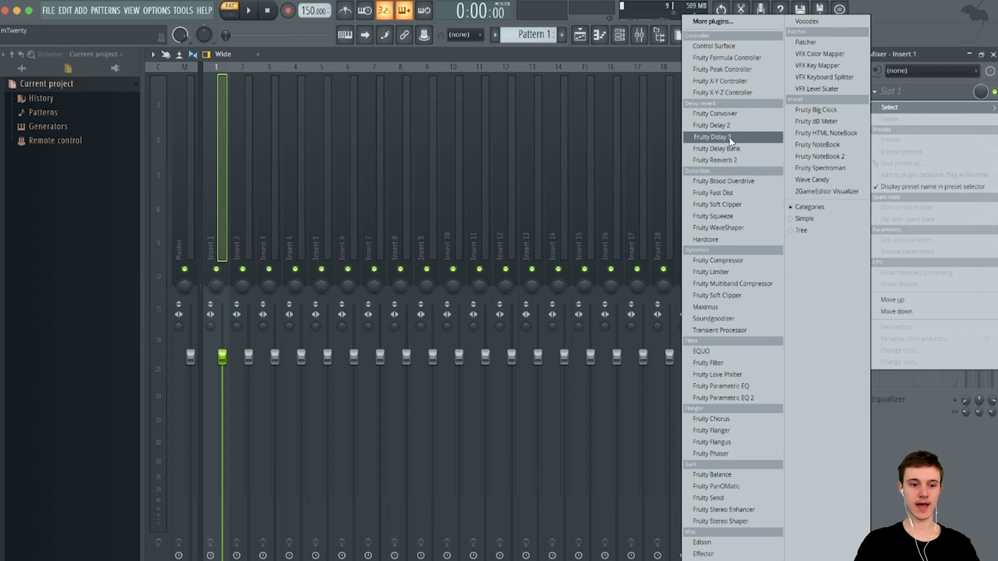
Load Fruity Delay 3 on Insert 1, lower its feedback level and increase the delay time.
left_click(730, 138)
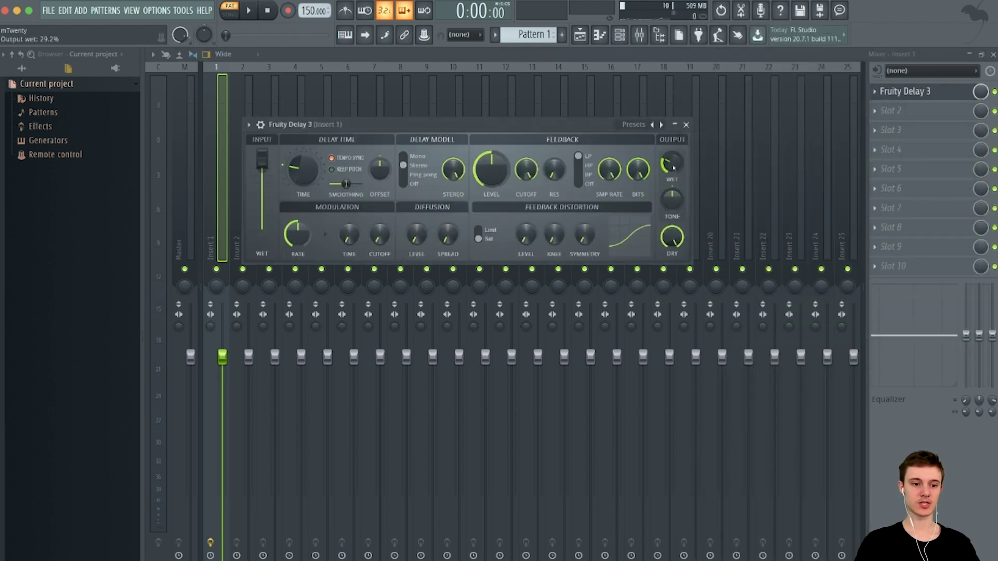
left_click_drag(481, 175, 481, 195)
left_click_drag(303, 170, 303, 158)
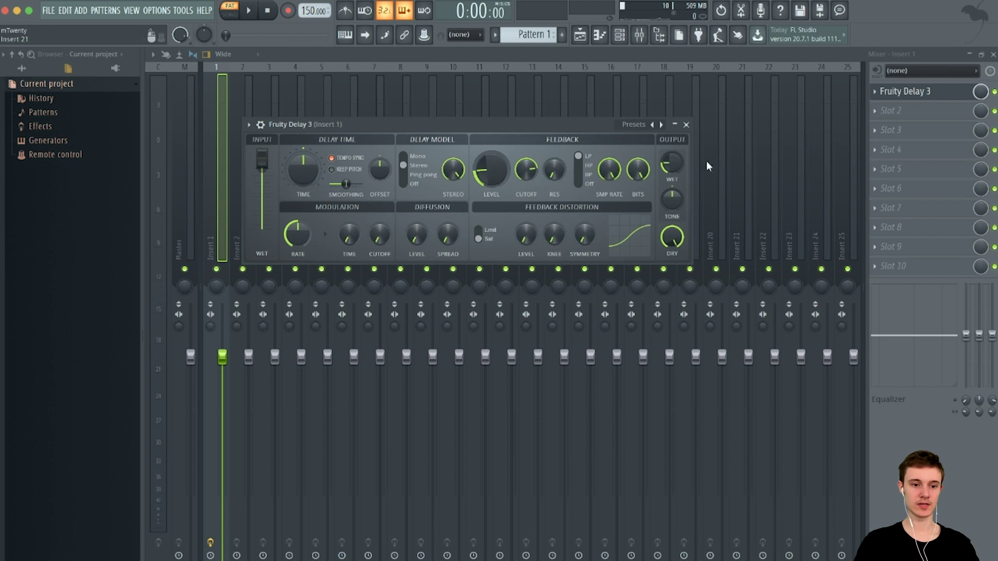
left_click(686, 125)
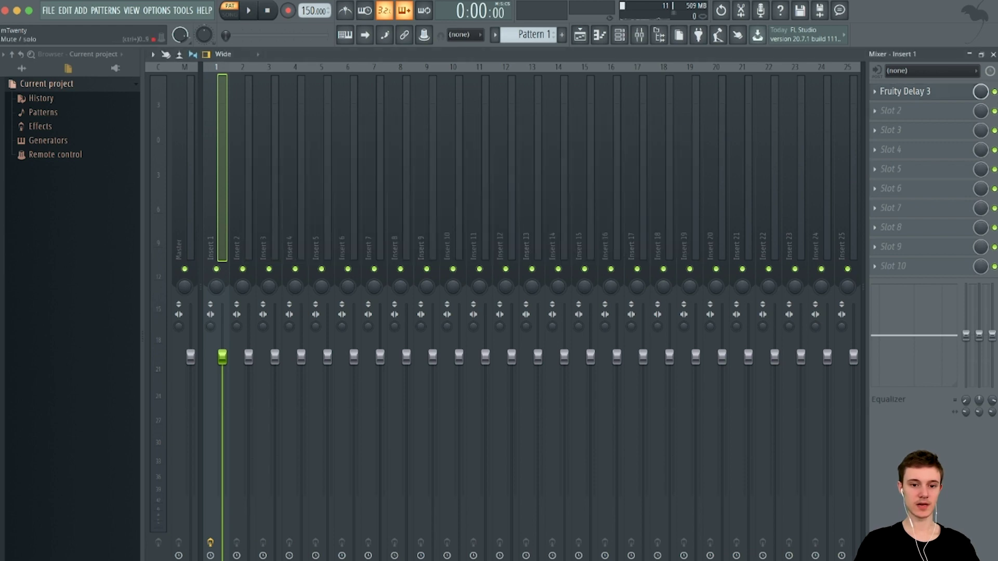
Compare the melody with and without the delay, and set Fruity Delay 3's output wet level to about 31%.
key("space")
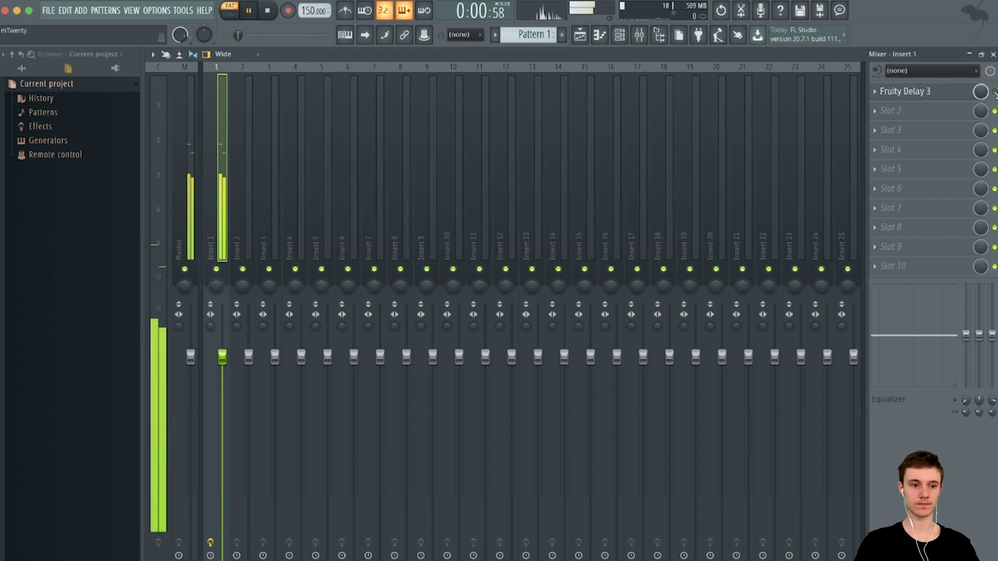
key("space")
key("space")
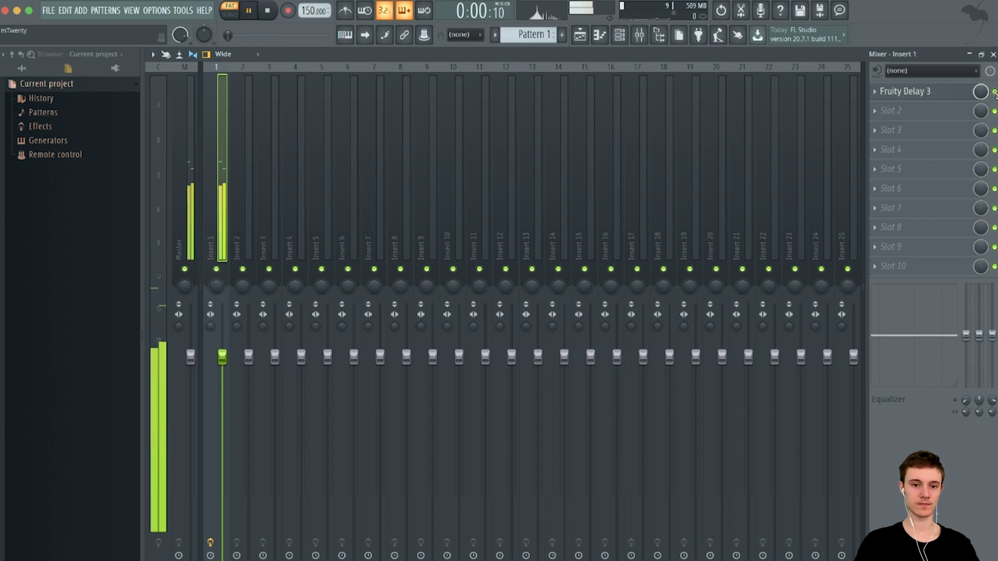
left_click(944, 95)
key("space")
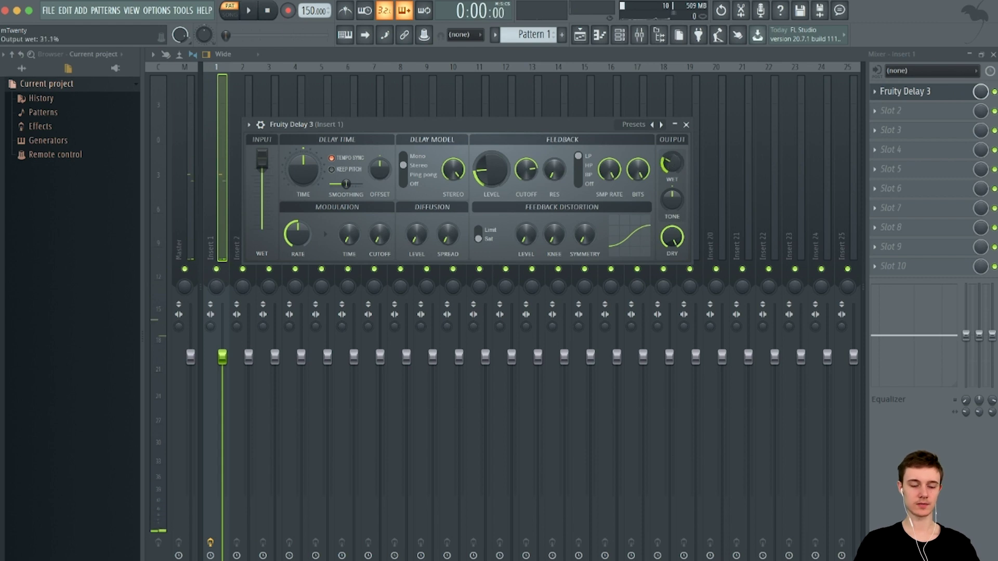
left_click(925, 91)
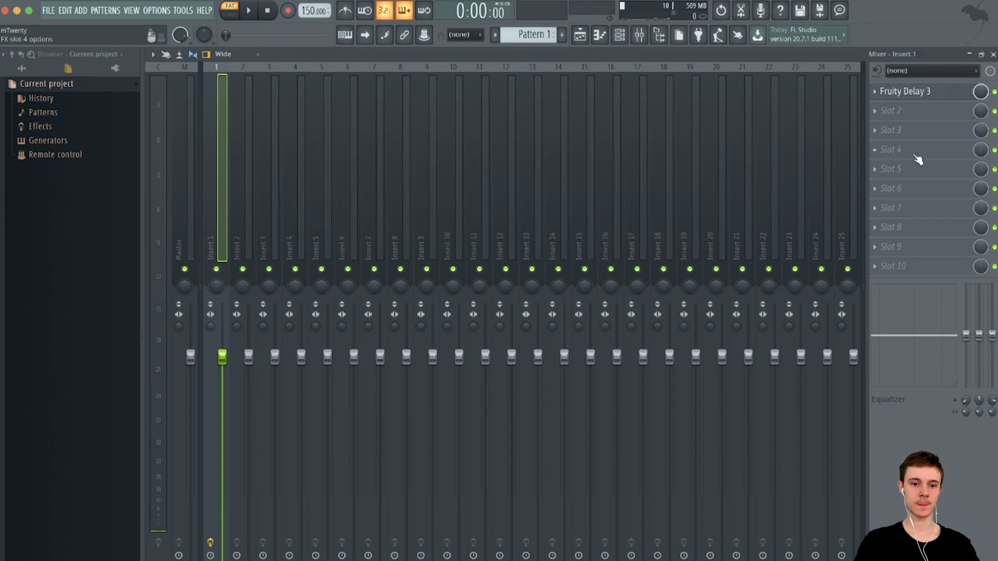
Add Gross Beat to slot 2 of Insert 1 with the Momentary preset and the 1/2 Speed time effect.
left_click(909, 112)
left_click(837, 103)
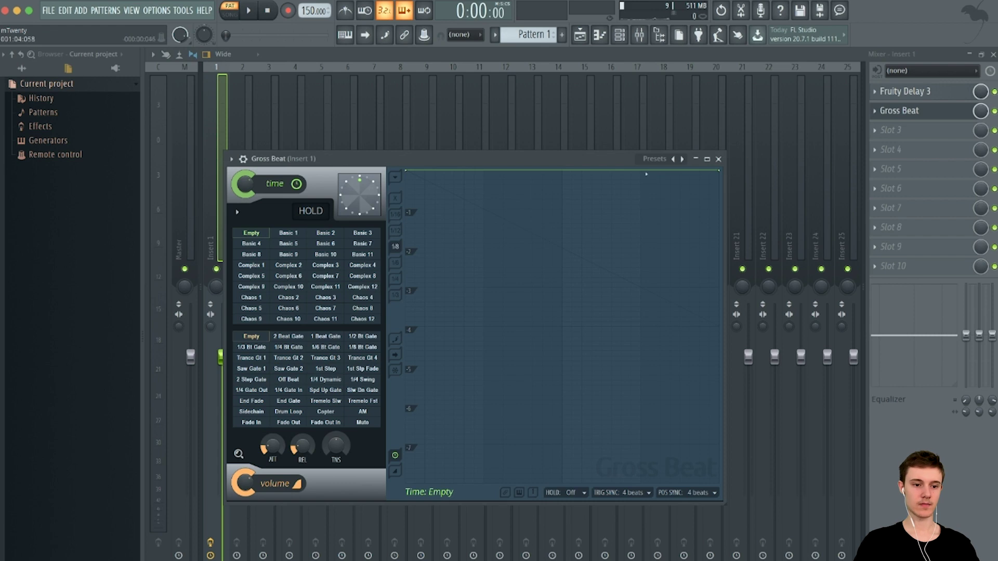
left_click(655, 159)
left_click(678, 191)
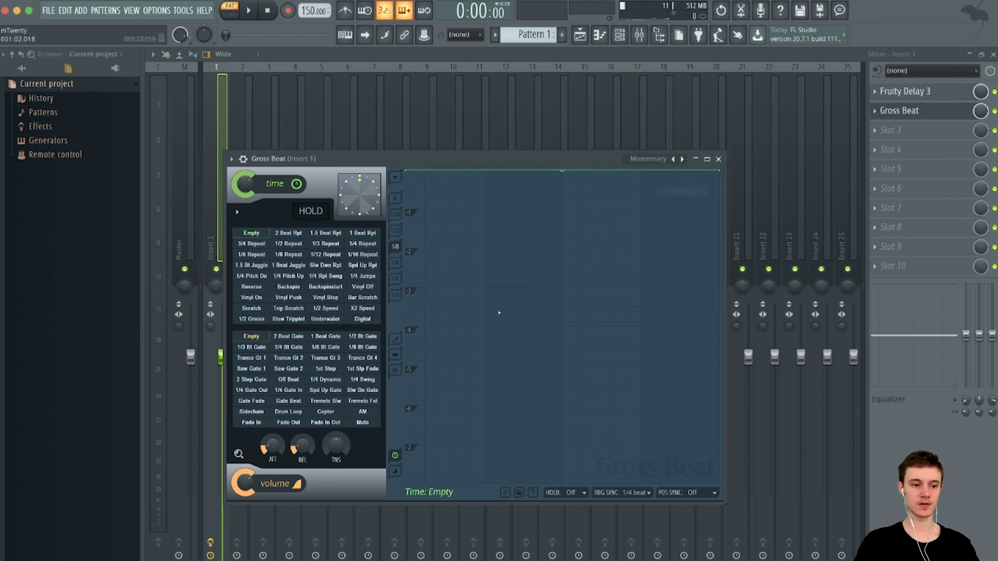
left_click(324, 308)
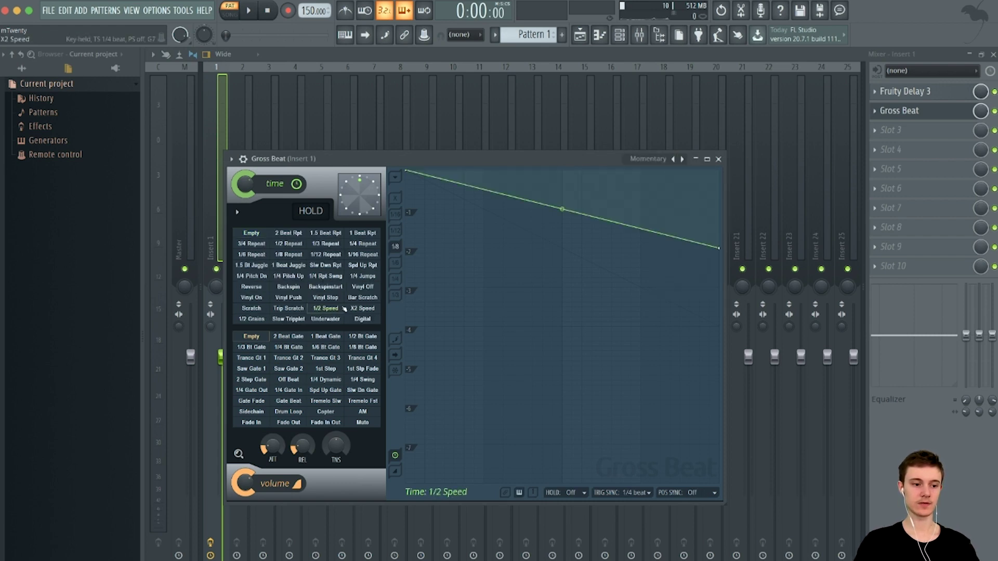
key("Escape")
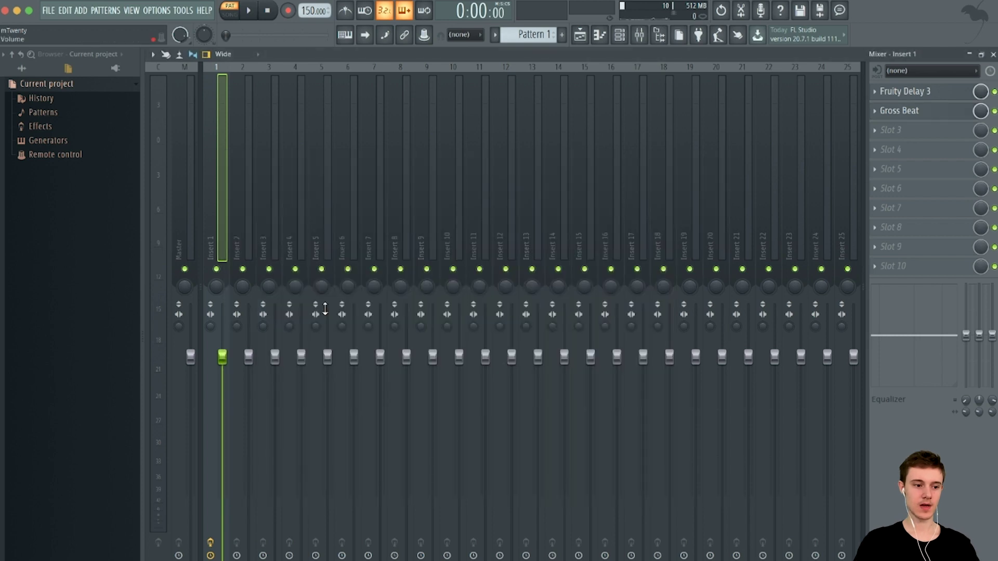
Return to the Massive melody's piano roll and play it through with the mixer effects applied.
left_click(403, 222)
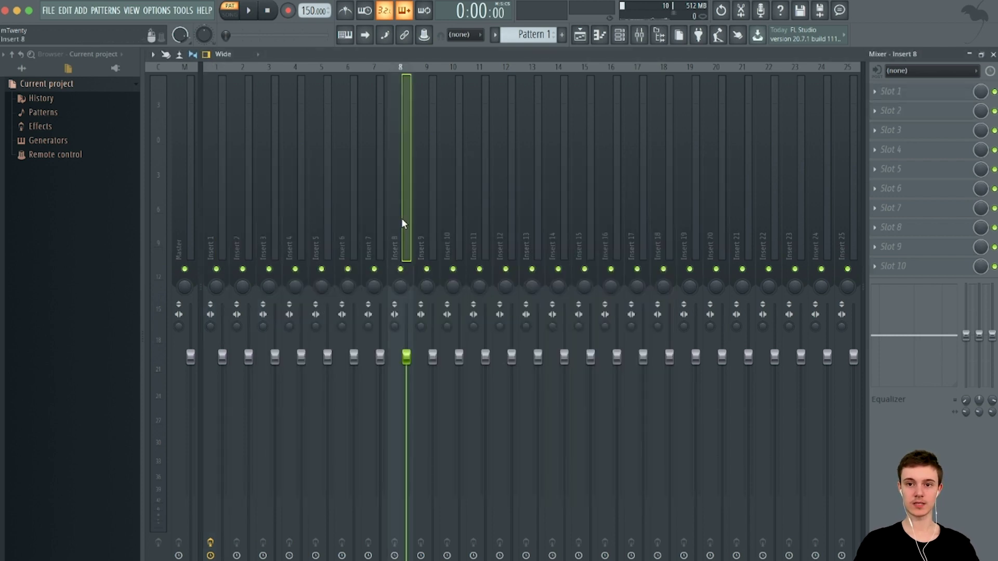
left_click(382, 216)
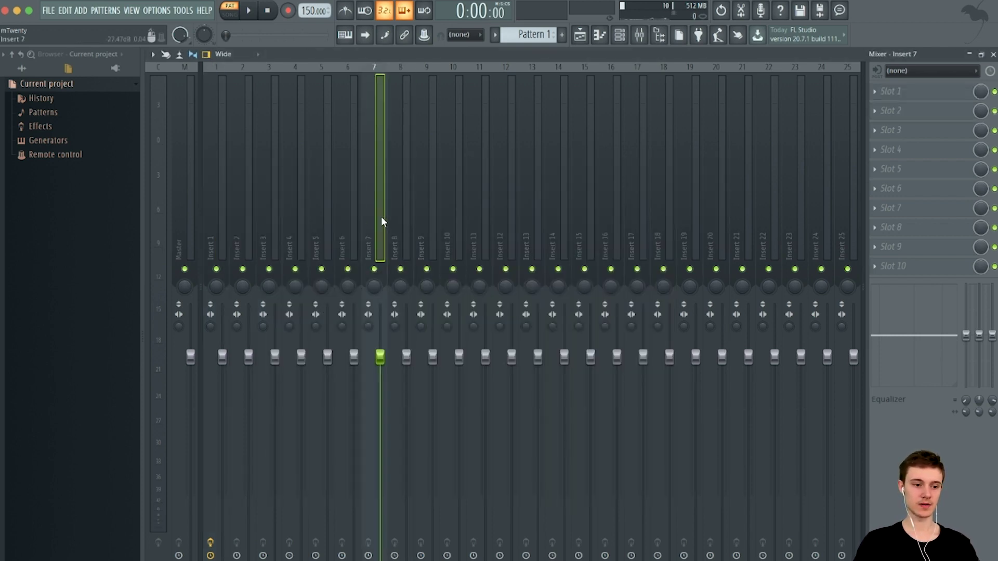
key("F7")
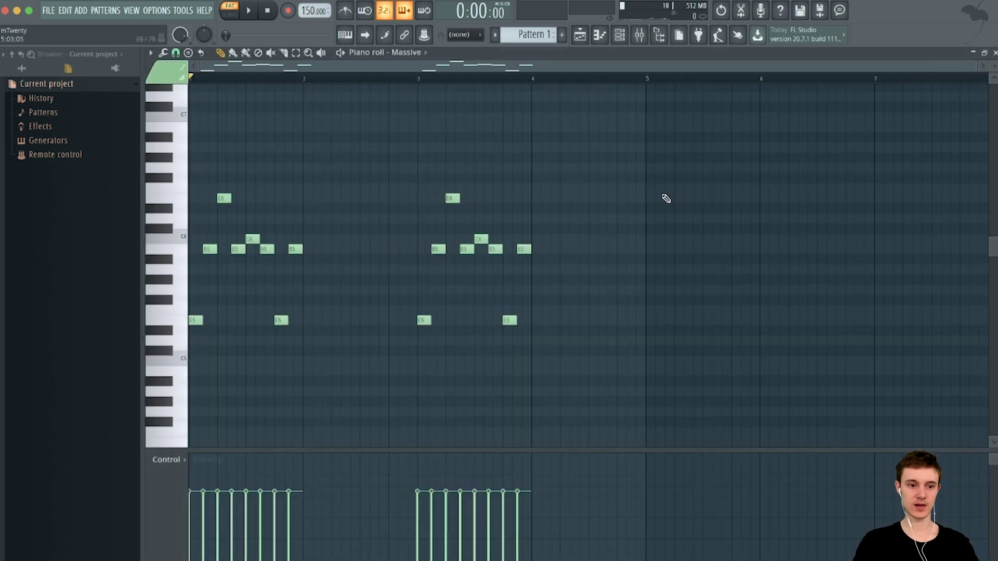
key("space")
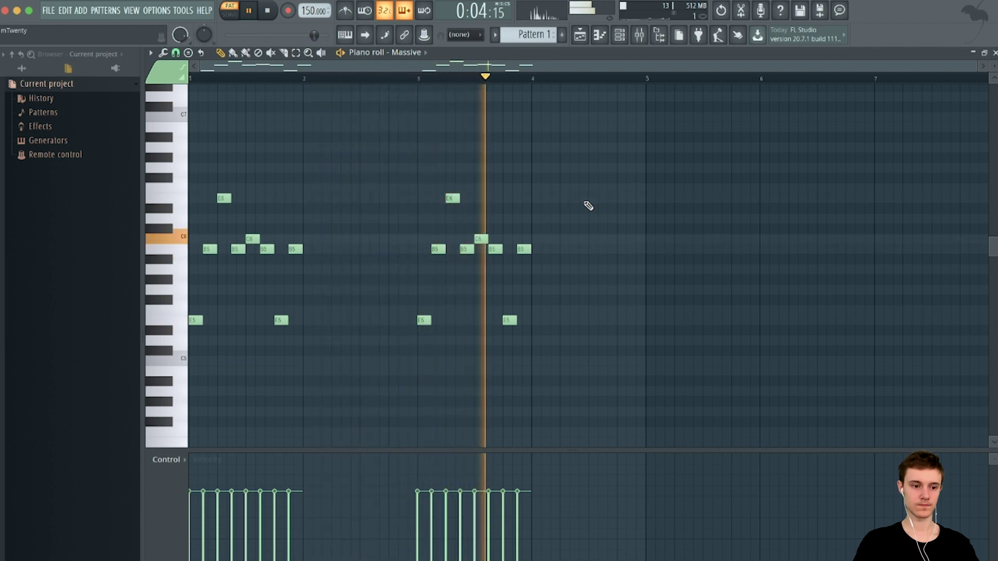
key("space")
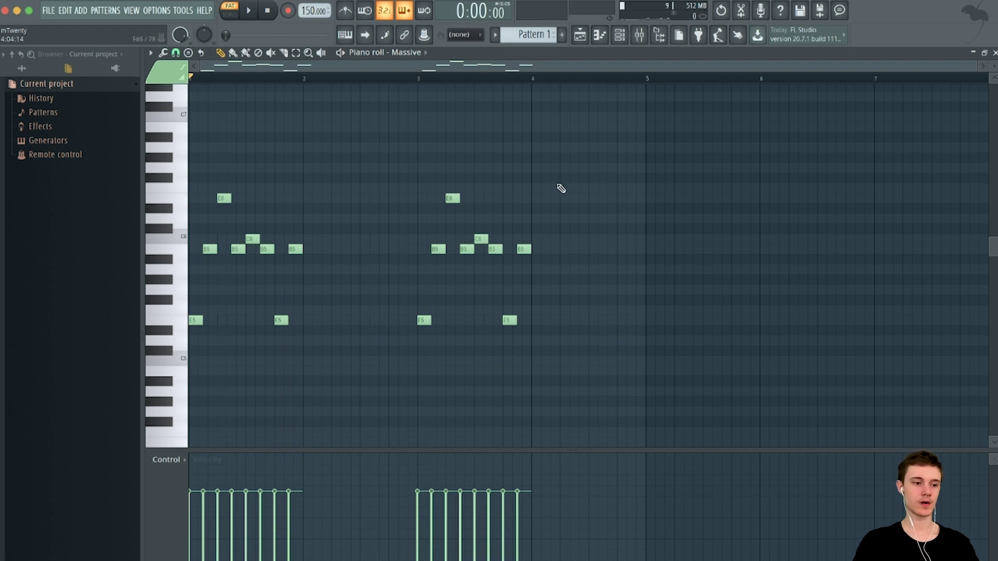
Draw an E5 note spanning the whole first bar in Massive #2's piano roll and audition it.
key("F7")
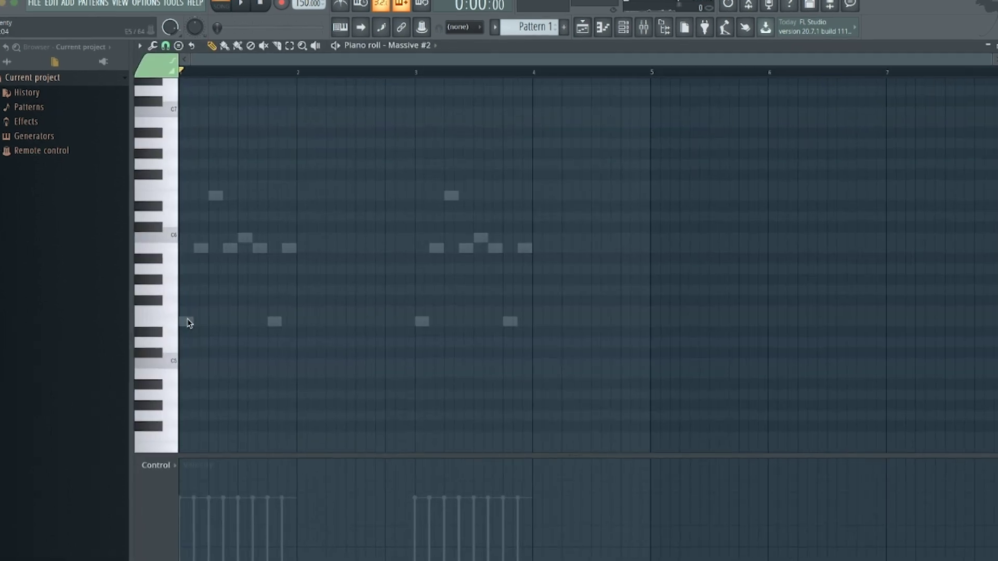
left_click_drag(194, 315, 186, 326)
left_click_drag(125, 334, 251, 334)
key("space")
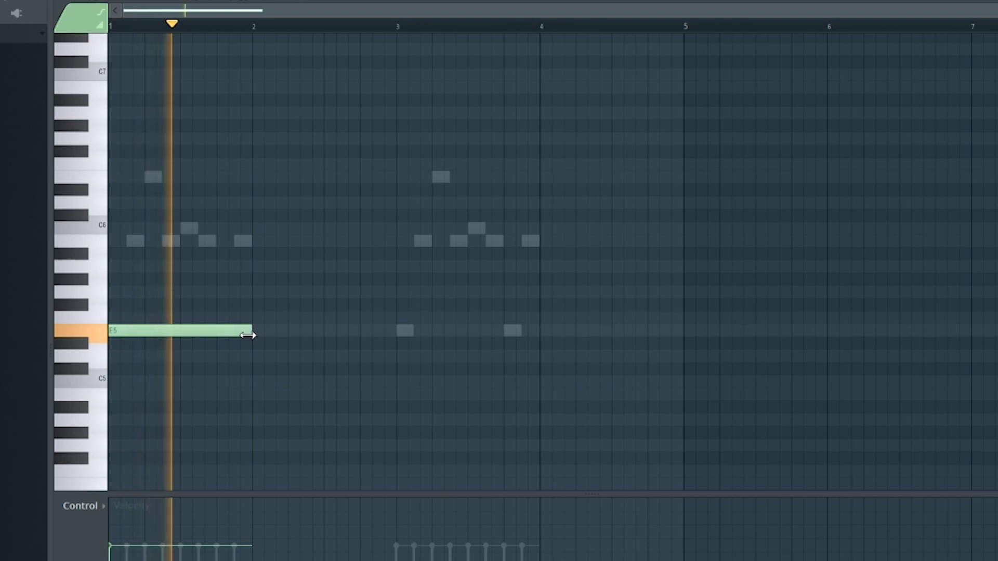
key("space")
Add one-bar B4 and E4 notes below the E5 in bar 1 and play the chord.
scroll(197, 314, "down", 4)
mouse_move(136, 273)
left_mouse_down()
mouse_move(148, 262)
mouse_move(120, 229)
left_mouse_up()
left_click(122, 323)
left_click_drag(122, 323, 111, 324)
key("space")
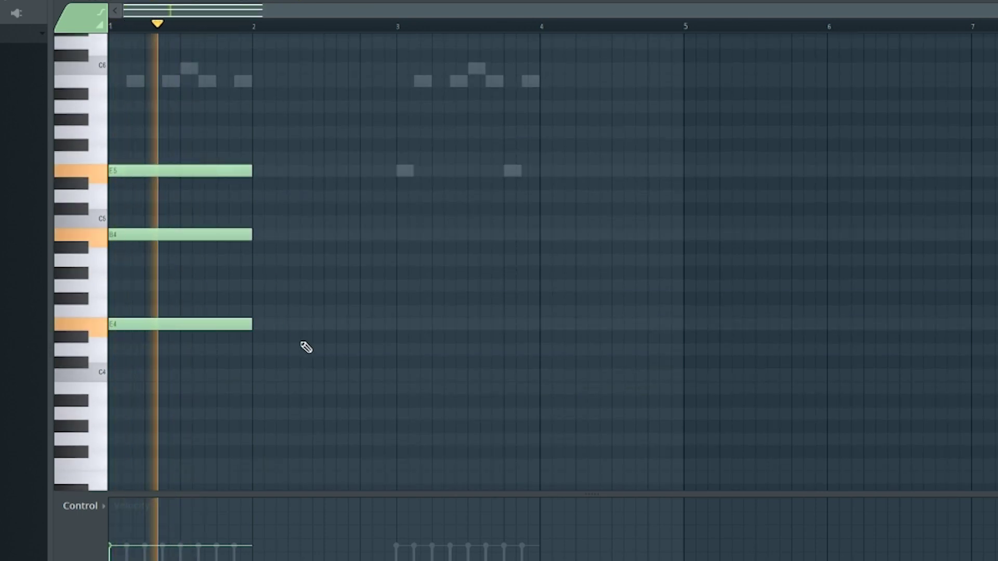
Duplicate the chord into bar 2 and rework the copy to consist of B4, E4 and B3.
key("ctrl+b")
left_click(285, 231, "ctrl")
key("space")
left_click_drag(283, 237, 284, 397)
key("space")
right_click(288, 172)
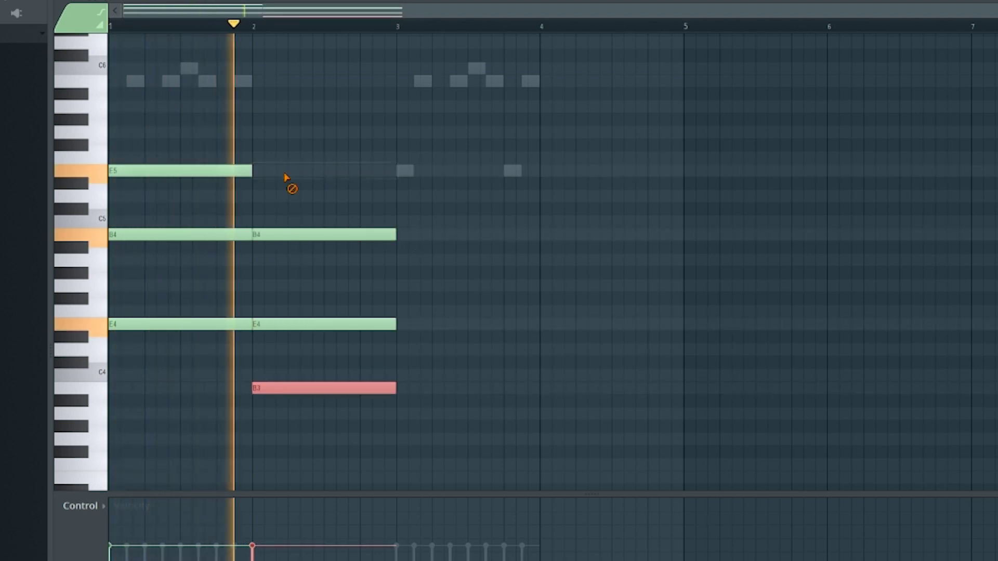
Duplicate the two-bar chord progression into bars 3 and 4, and play it together with the melody.
key("ctrl+a")
key("ctrl+b")
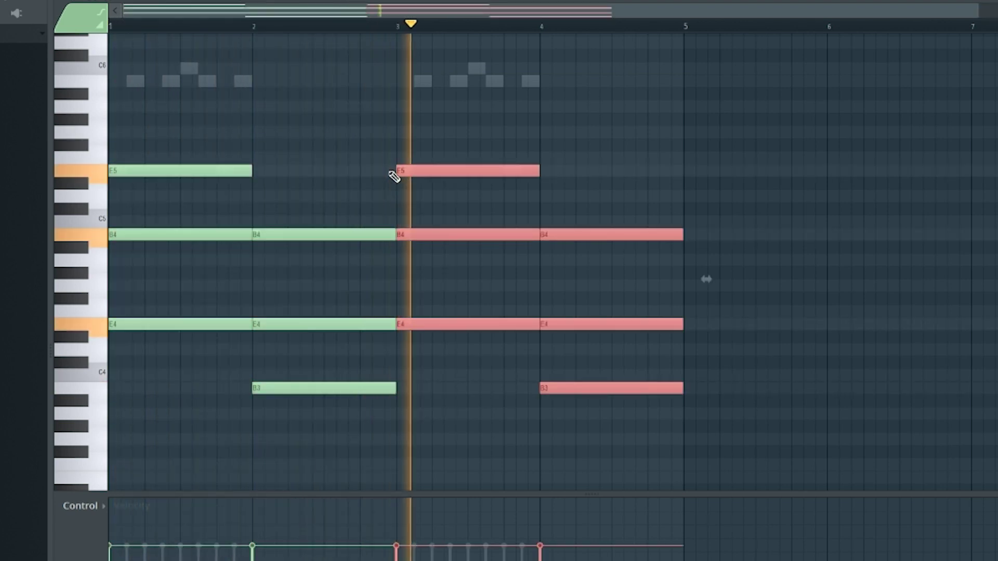
key("Escape")
left_click_drag(96, 222, 95, 234)
key("space")
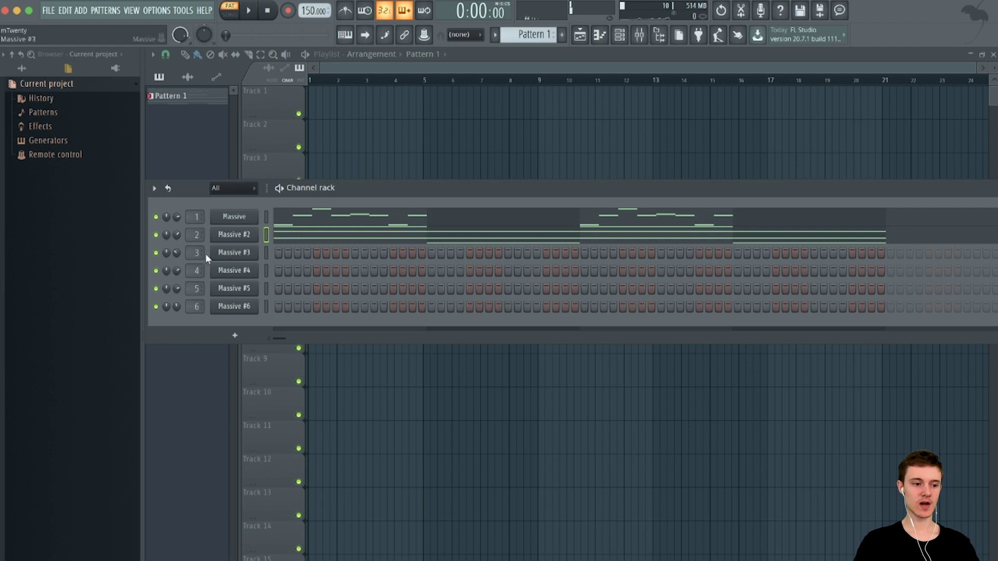
key("space")
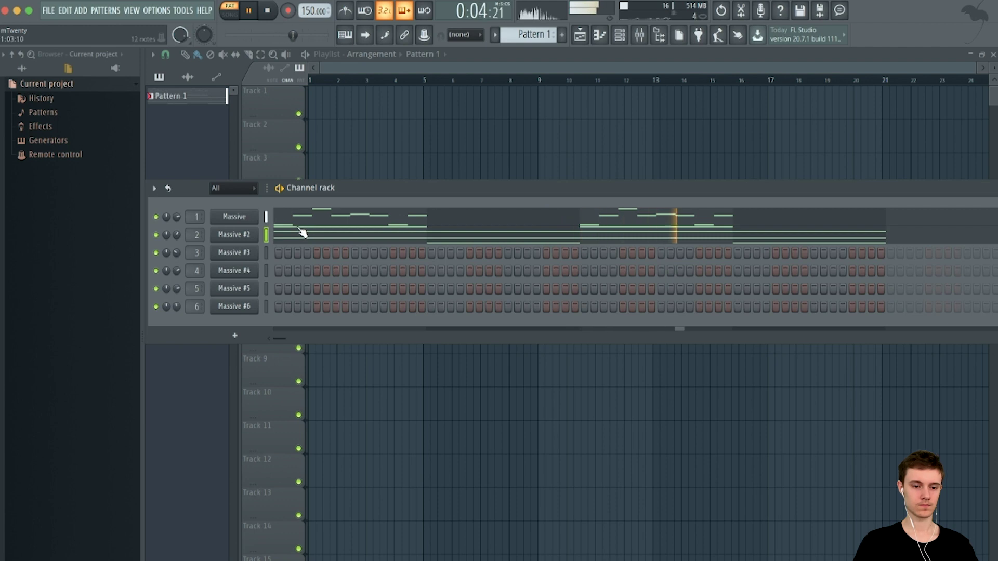
key("space")
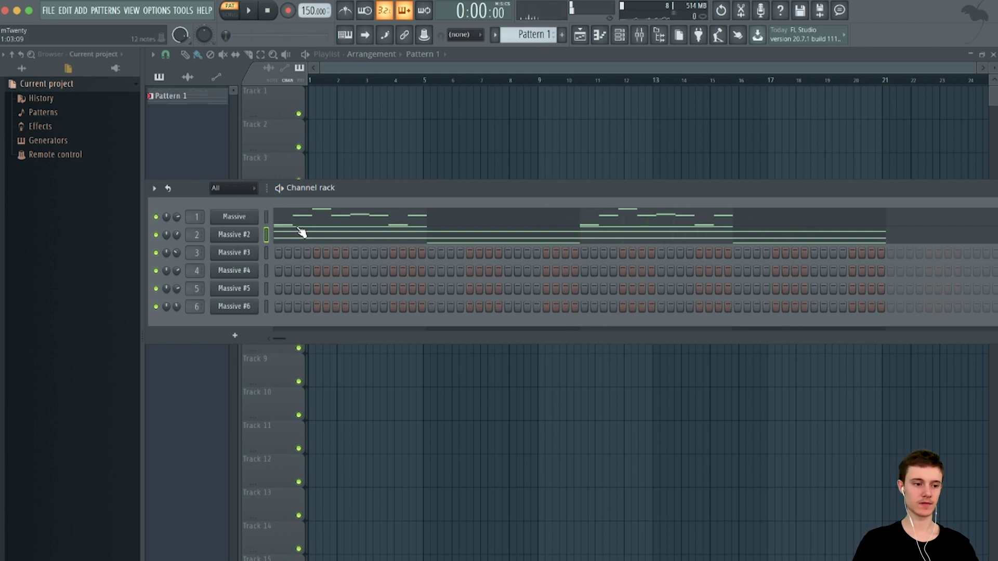
In Massive #3's piano roll, place an E6 note two beats long at the start of bar 1.
right_click(245, 255)
left_click(305, 263)
right_click(247, 254)
left_click(277, 252)
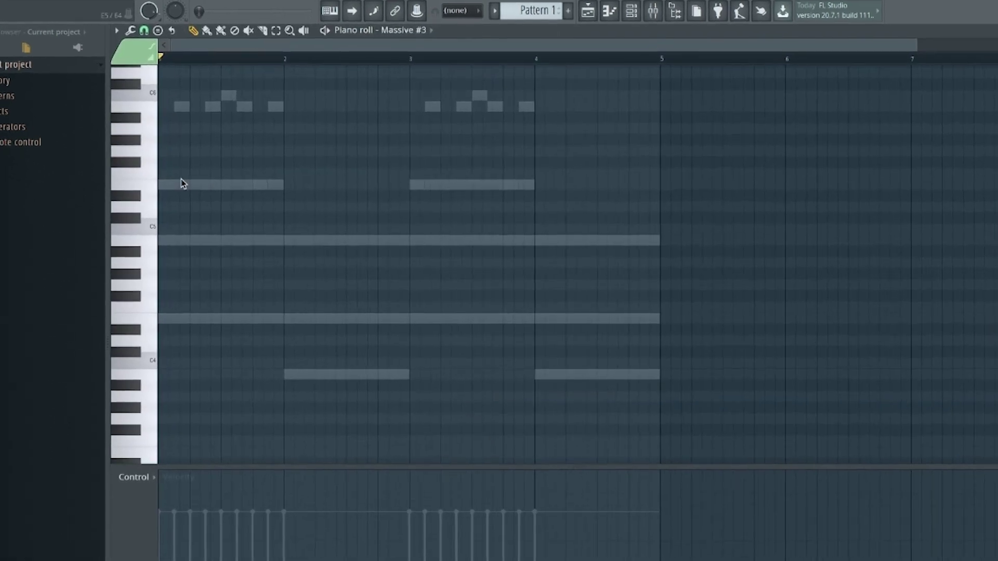
left_click(182, 184)
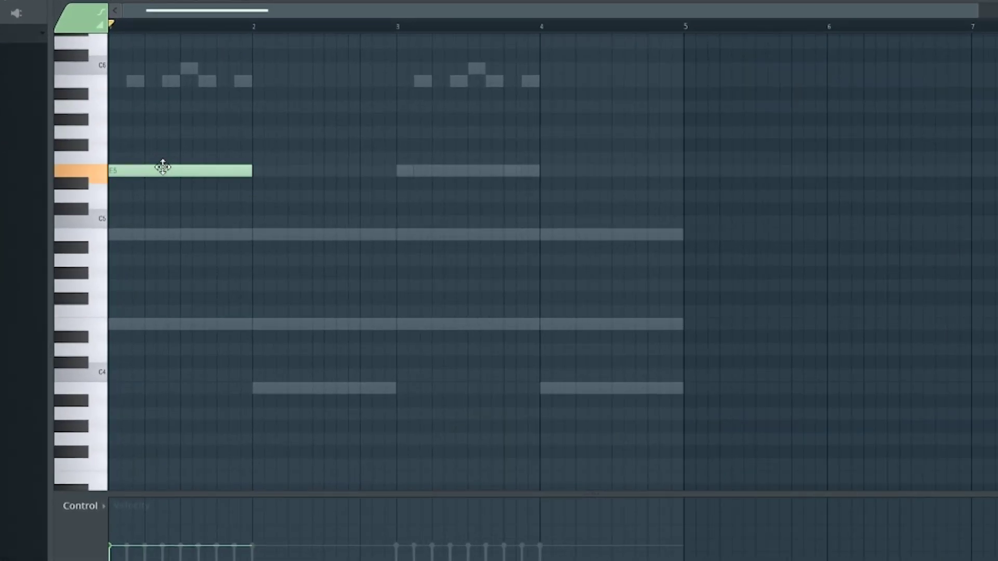
left_click_drag(163, 167, 133, 63)
key("space")
left_click_drag(247, 66, 180, 70)
key("space")
key("space")
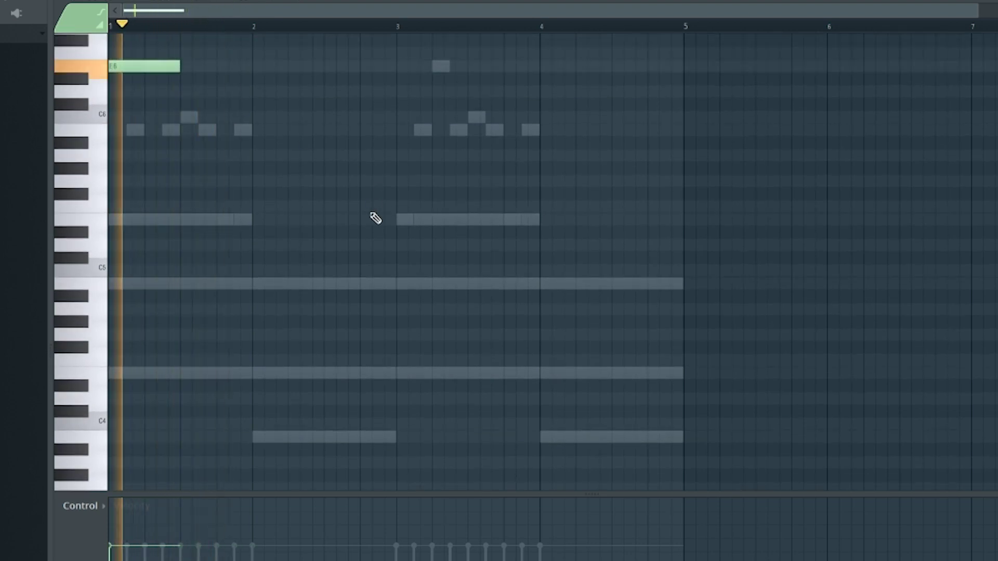
Add an E5 note at the start of bar 3, lengthen both notes to three beats and play the pattern.
left_click(402, 220)
key("ctrl+a")
left_click_drag(181, 66, 216, 67)
key("space")
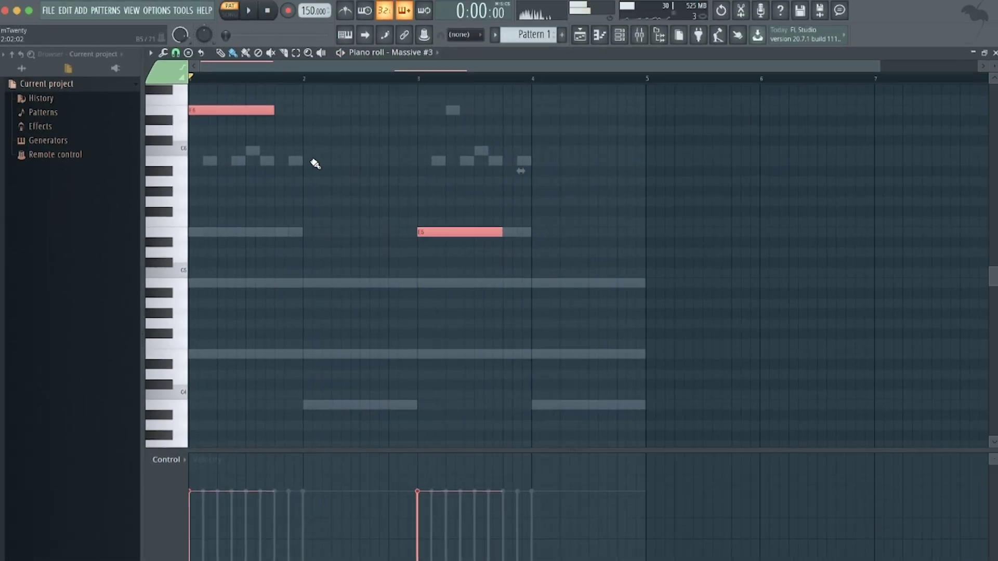
scroll(315, 165, "down", 1, "ctrl")
scroll(309, 165, "up", 3)
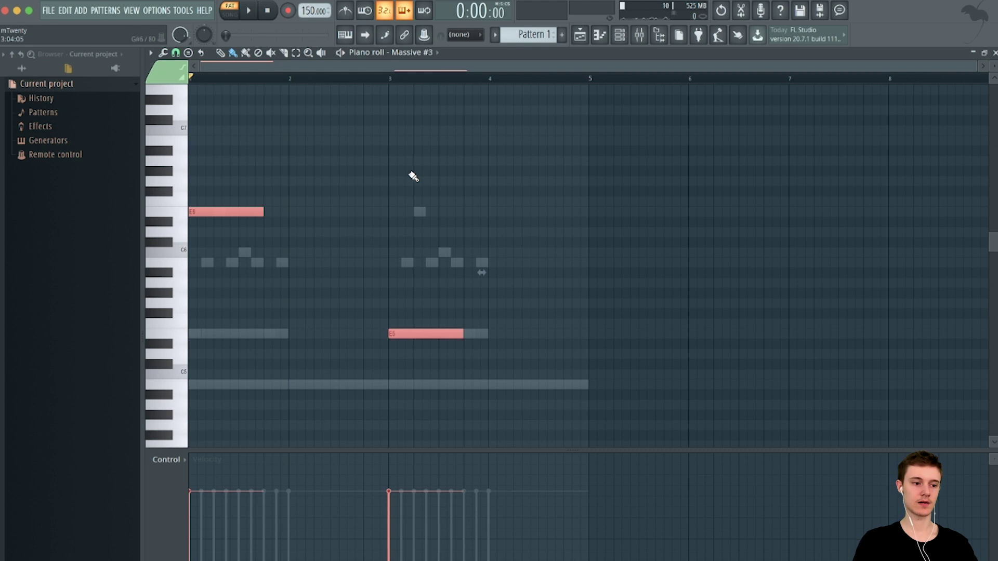
key("space")
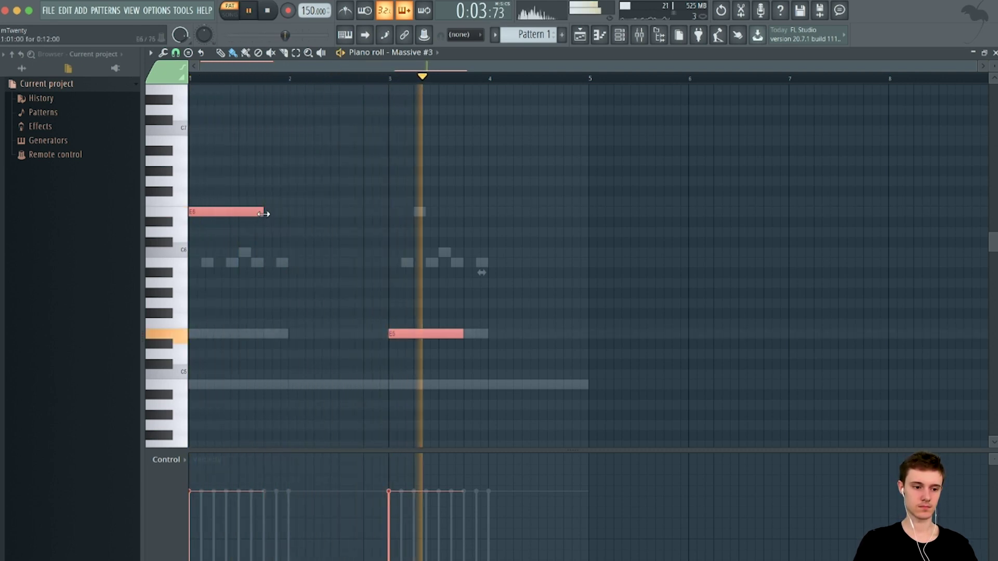
Stop playback, shorten both Massive #3 notes to two beats and leave its piano roll.
key("space")
left_click_drag(263, 213, 239, 213)
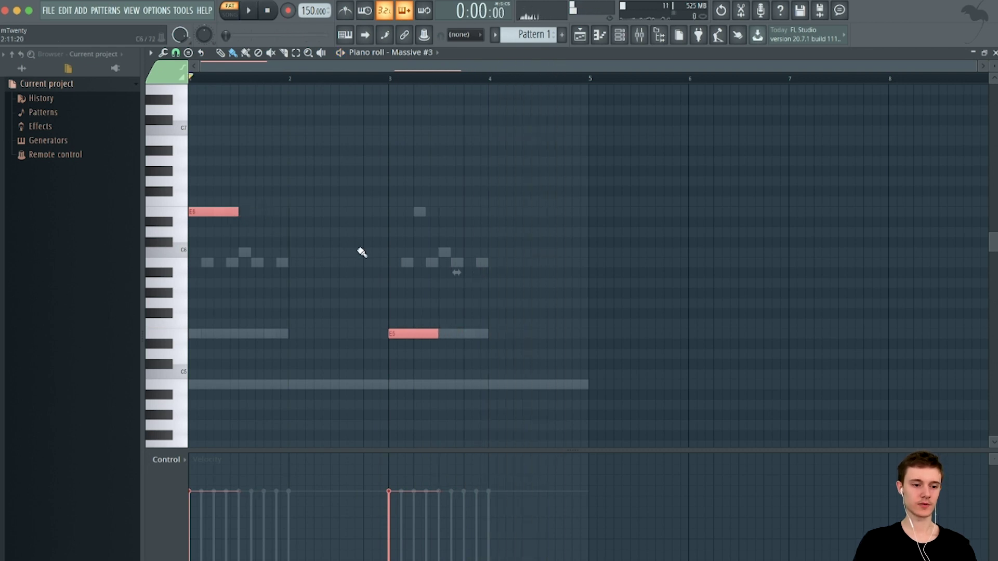
key("F7")
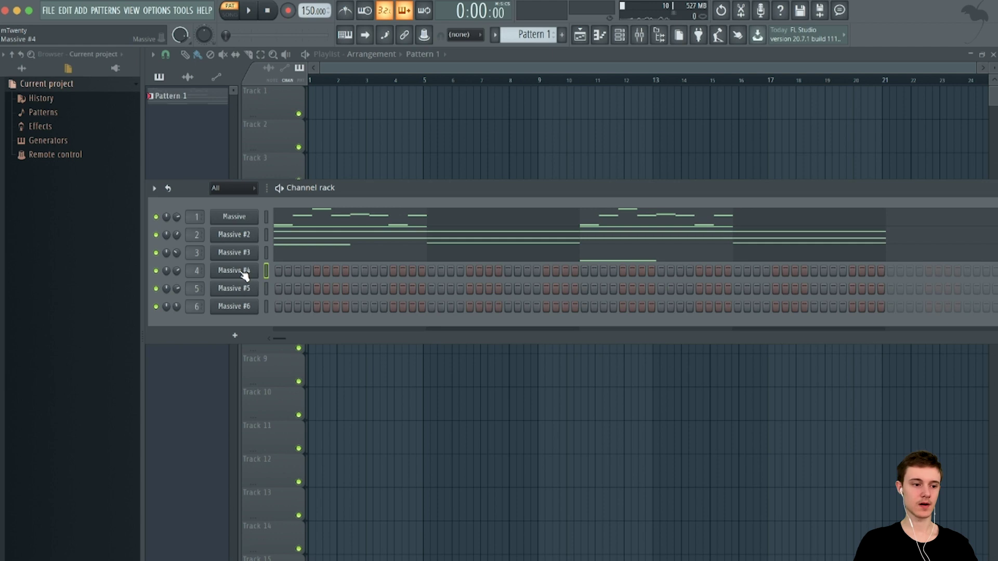
In Massive #4's piano roll, place a two-beat E7 note at the start of bar 1 and start playback.
right_click(244, 275)
left_click(287, 271)
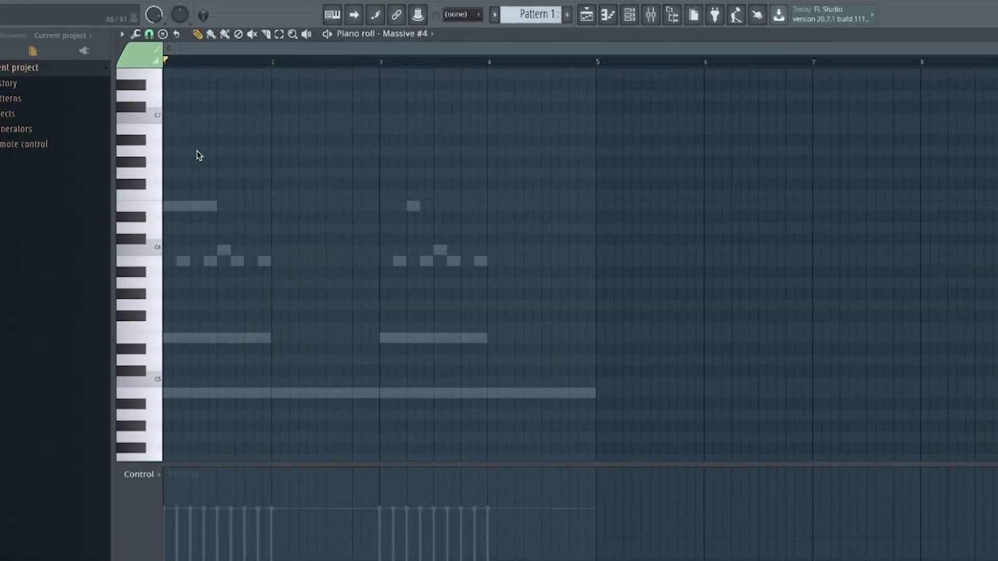
left_click(198, 155)
scroll(178, 206, "up", 5)
left_click_drag(176, 285, 113, 189)
key("space")
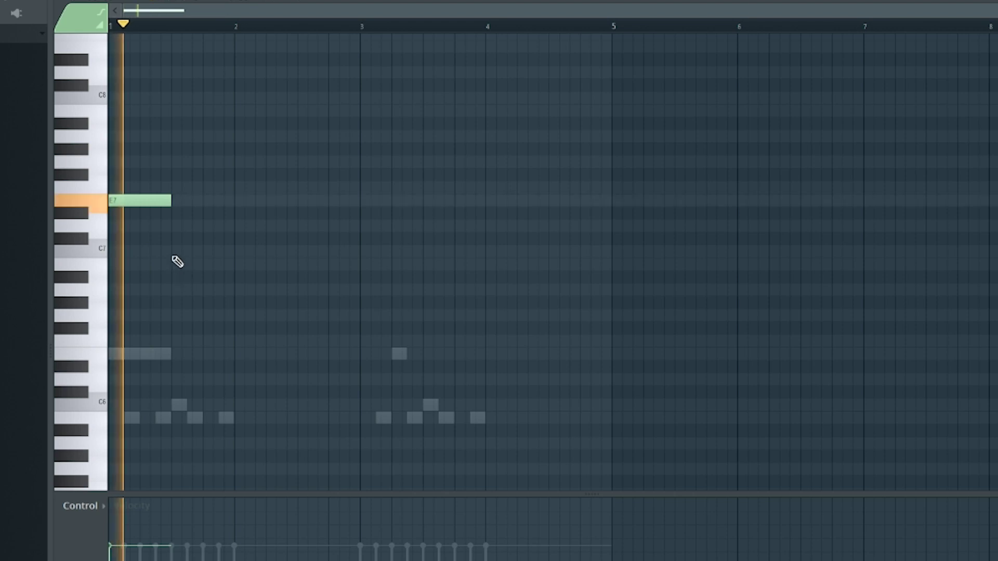
Continue the two-beat notes with B6 in bar 1, B5 in bar 2, E6 and B5 in bar 3, and F#5 and E5 in bar 4.
left_click(177, 264)
left_click(248, 382)
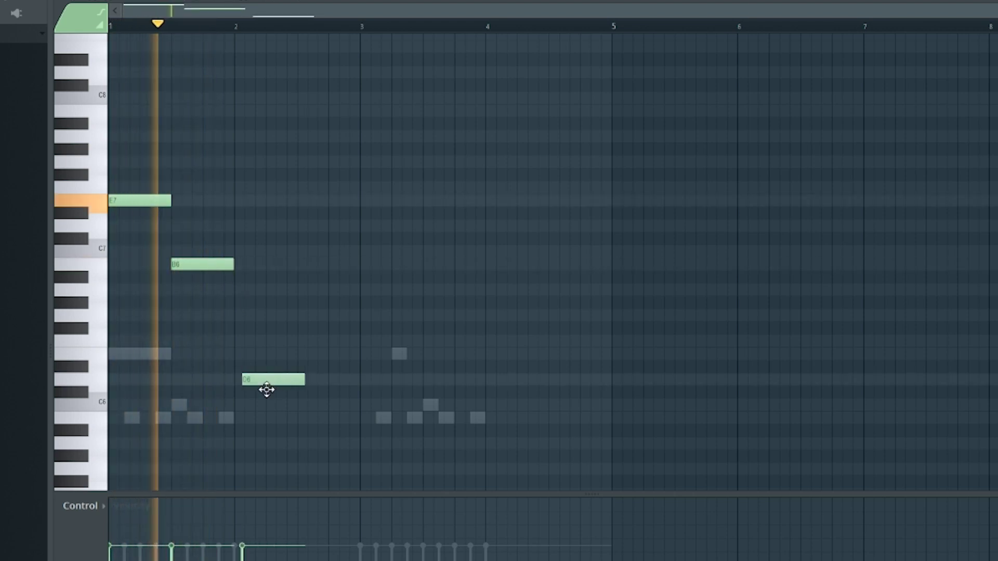
scroll(341, 303, "down", 4)
left_click_drag(322, 227, 329, 226)
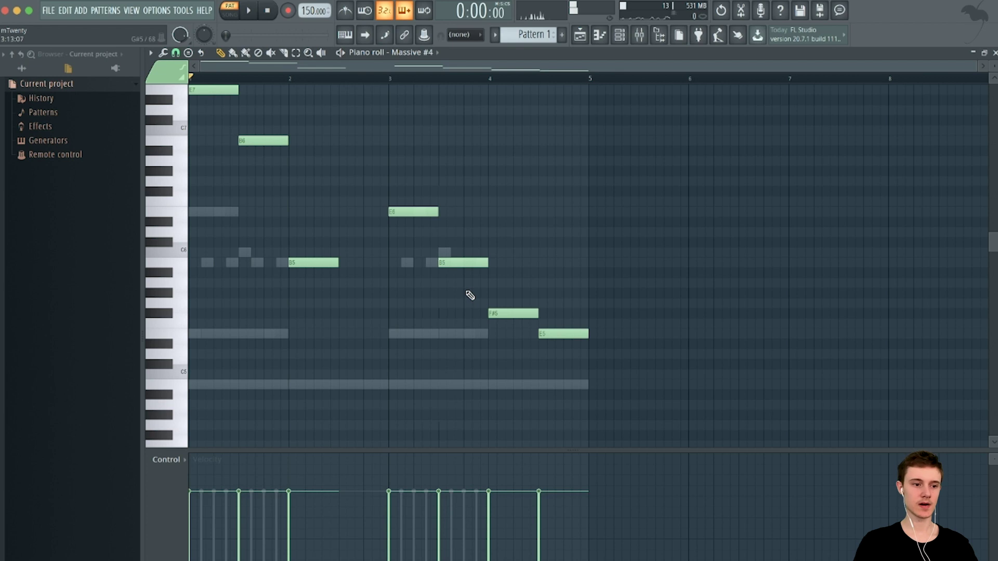
Play the whole pattern with the new notes, and solo Massive #4 in the channel rack to hear it alone.
scroll(470, 295, "up", 5)
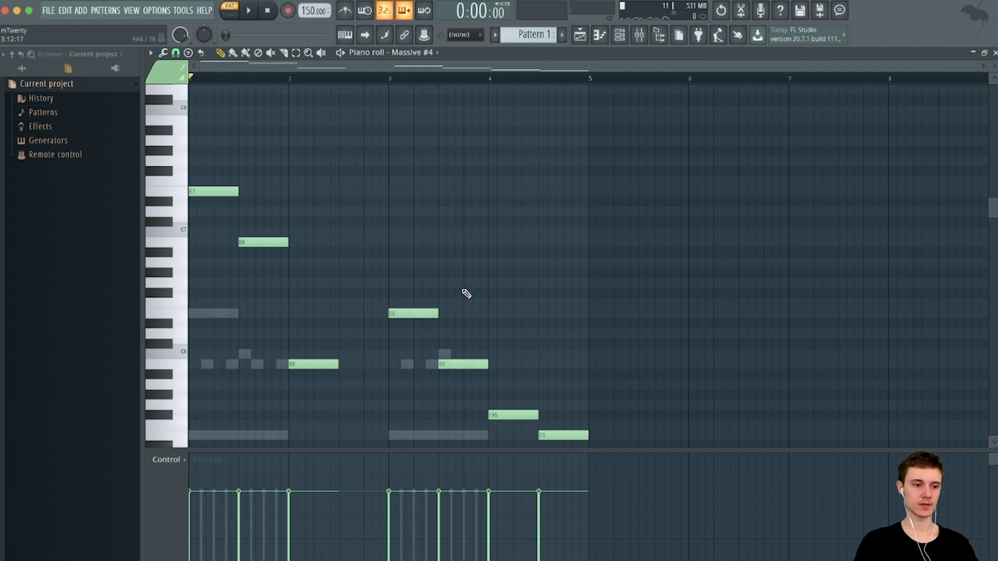
key("space")
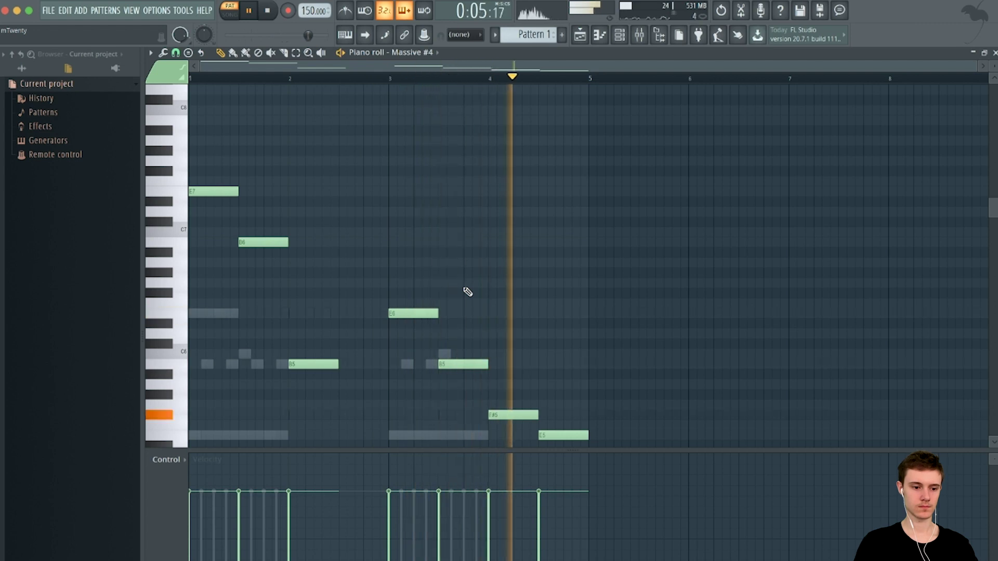
key("space")
key("Escape")
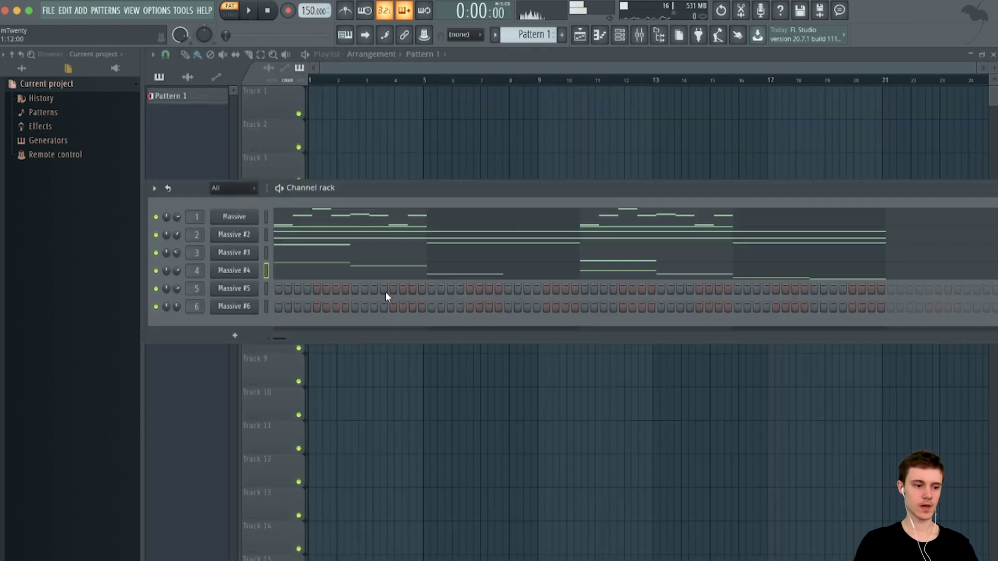
right_click(156, 271)
key("space")
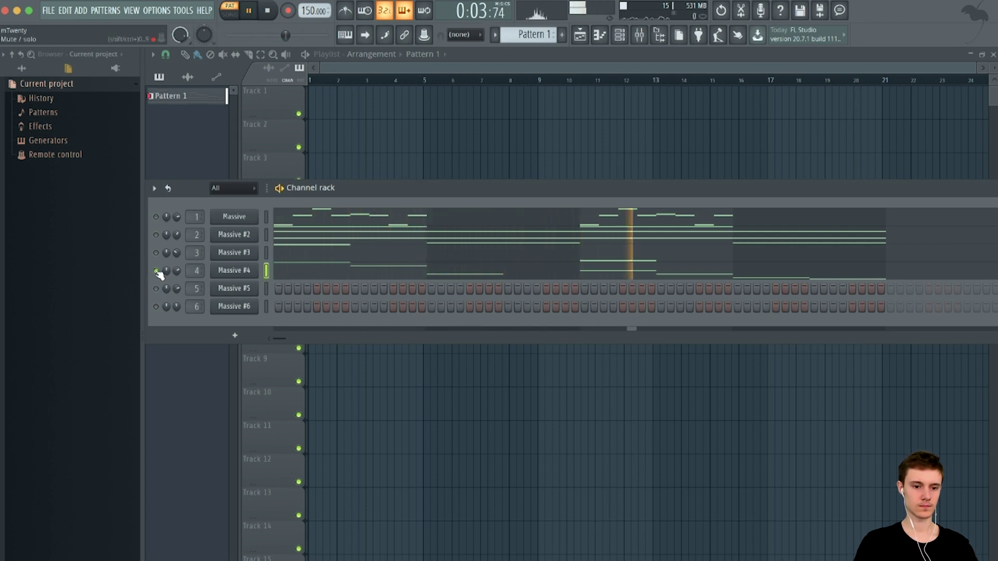
key("space")
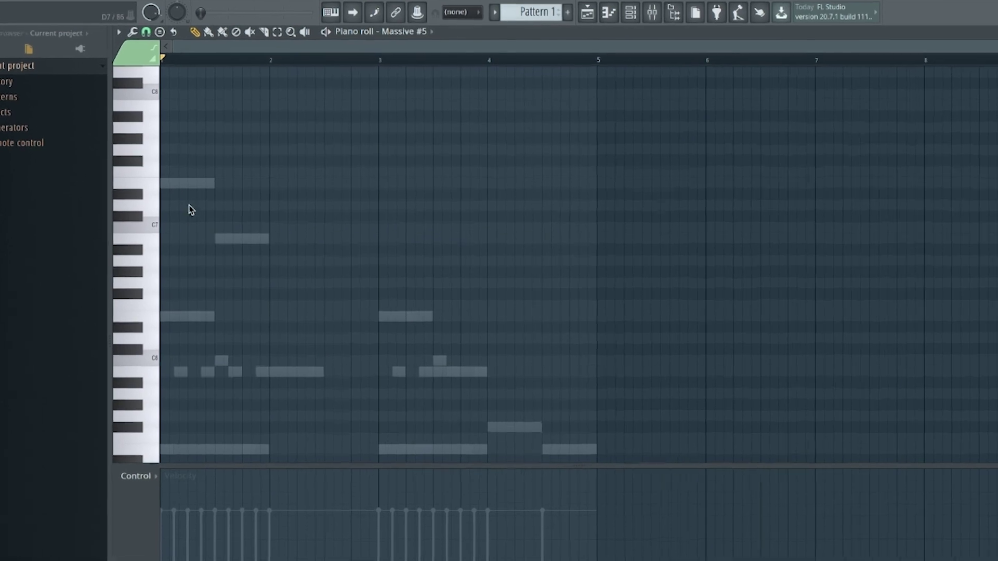
In Massive #5's piano roll, place two consecutive two-bar E6 notes filling bars 1 to 4 and play the pattern.
left_click_drag(167, 196, 546, 323)
key("space")
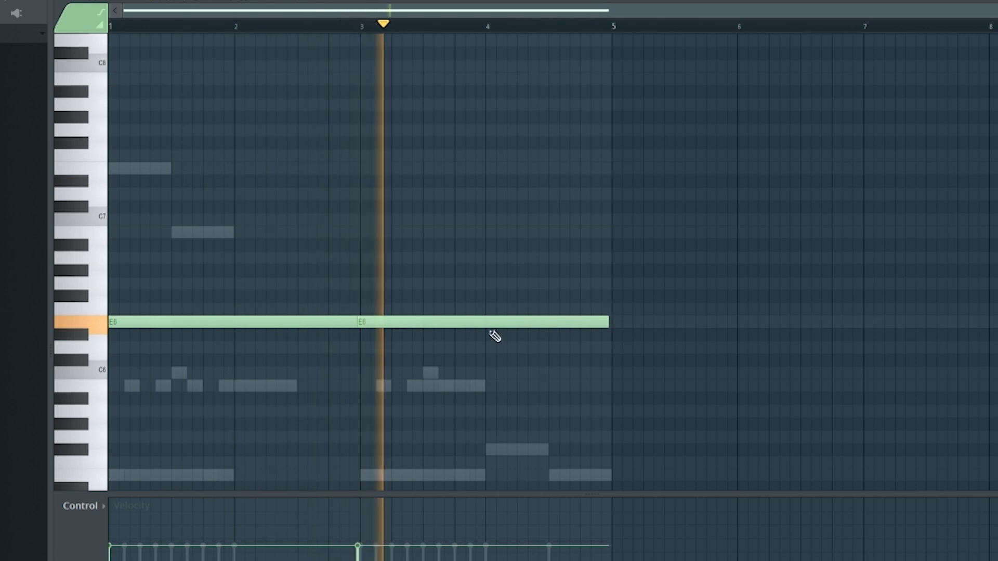
scroll(363, 334, "up", 4)
scroll(432, 332, "down", 4)
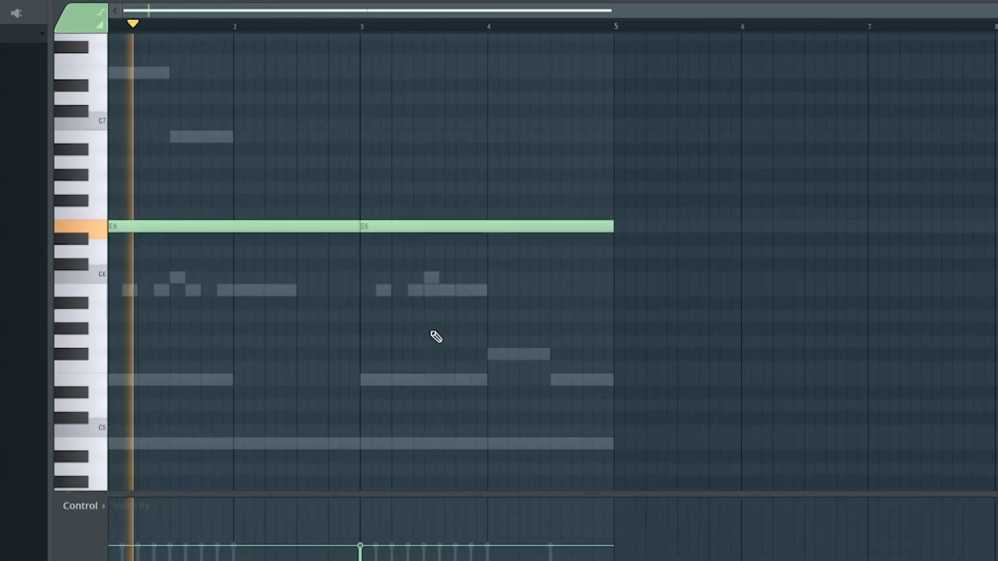
key("space")
scroll(310, 265, "down", 1)
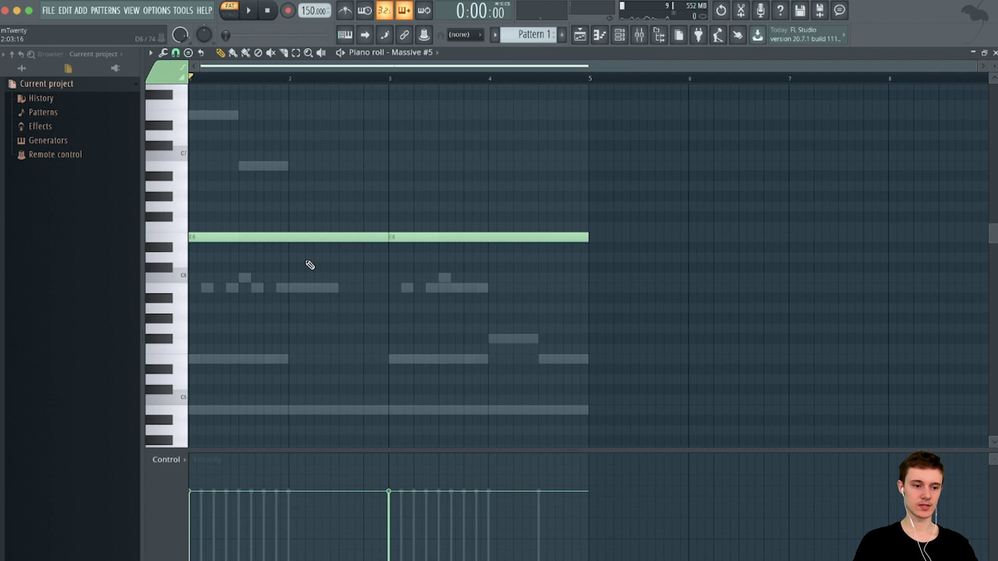
Play the pattern with the sustained E6 notes, and solo Massive #5 to hear it by itself.
key("space")
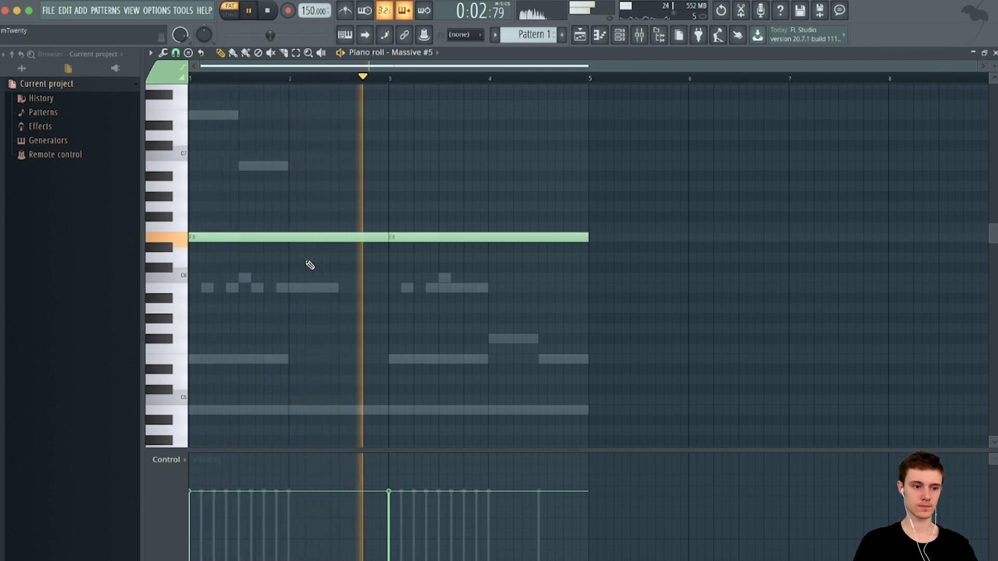
key("space")
key("Escape")
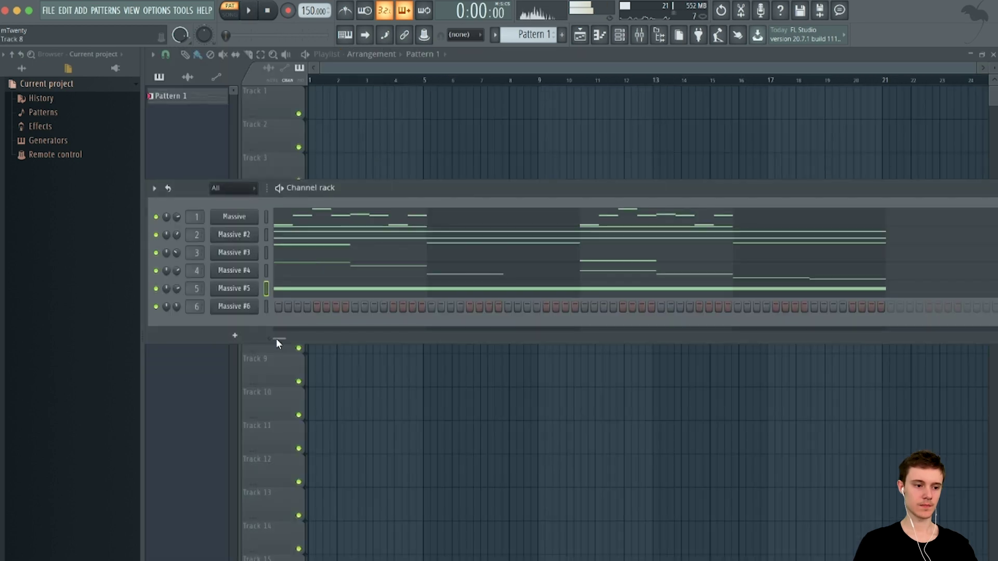
key("space")
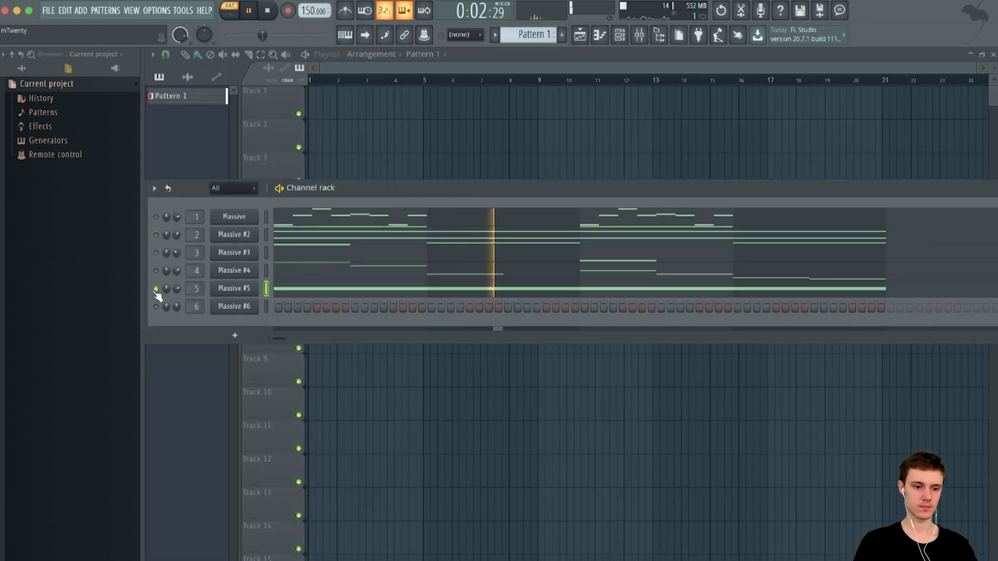
key("space")
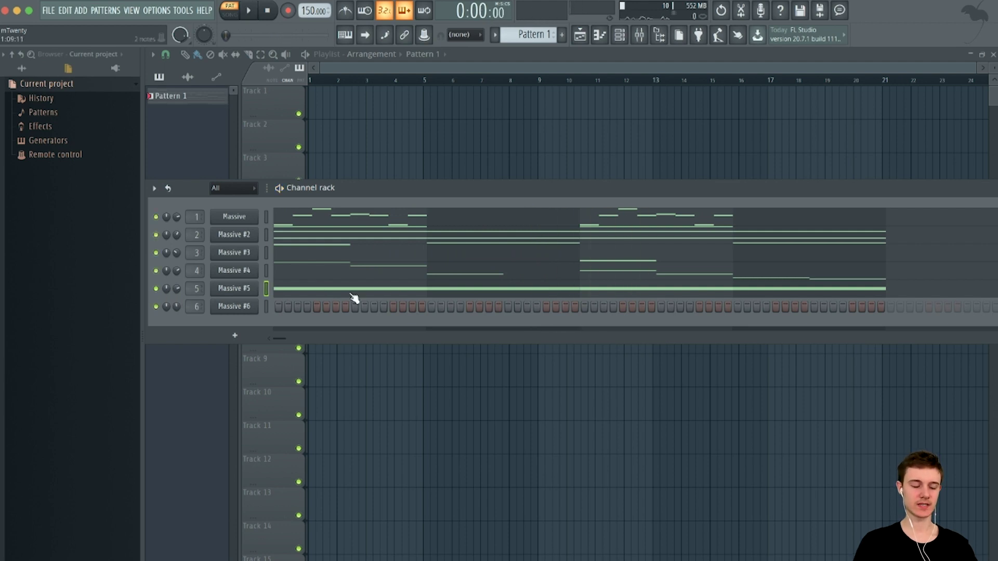
Paste Massive #5's notes into Massive #6, lower them one octave to E5 and play the pattern.
left_click(266, 306)
key("ctrl+v")
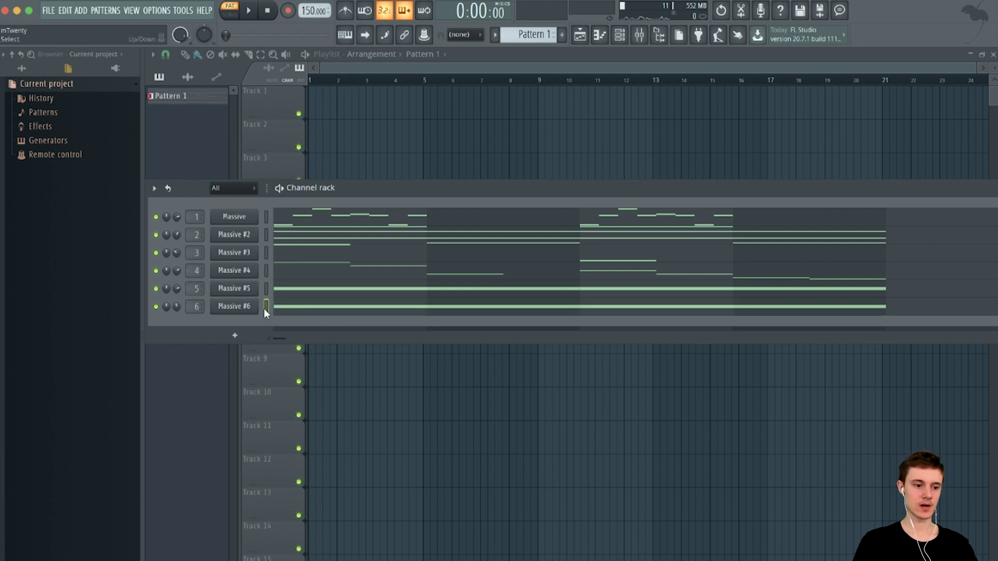
left_click(298, 315)
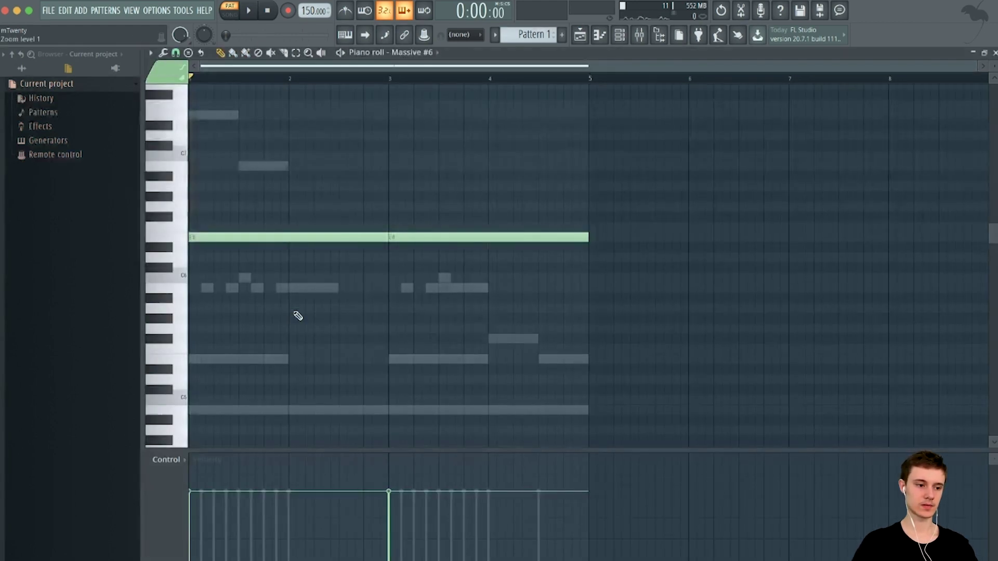
key("ctrl+Down")
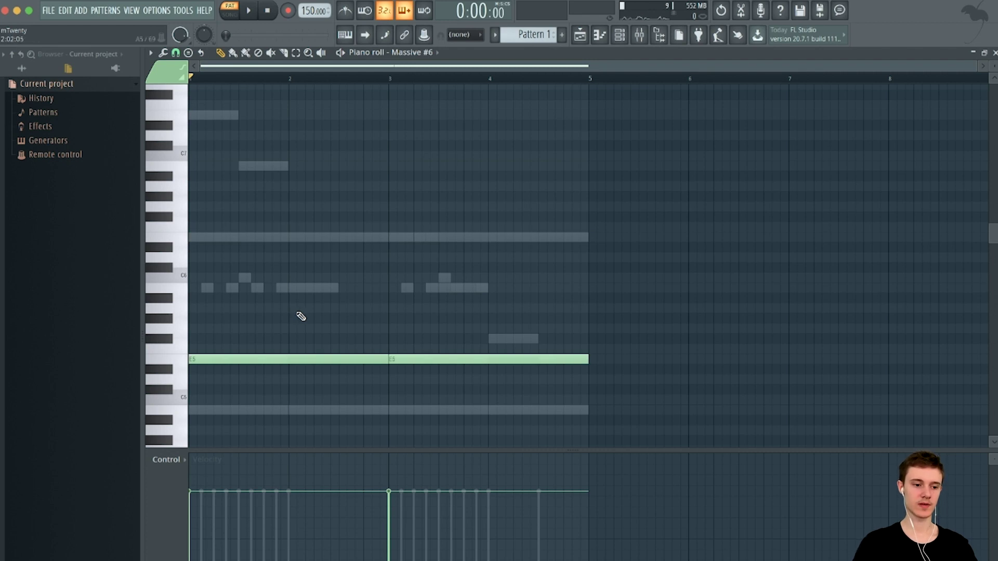
key("space")
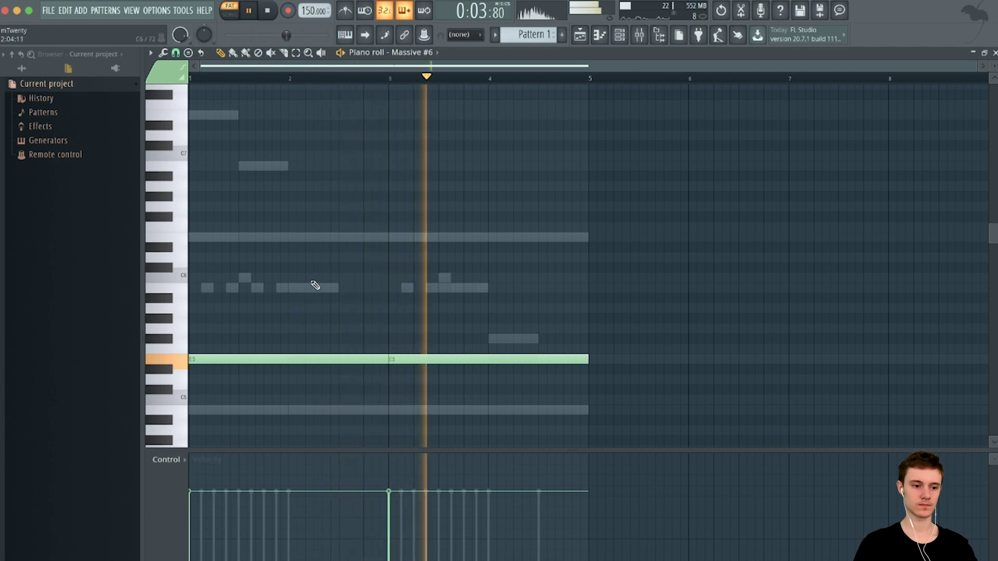
key("space")
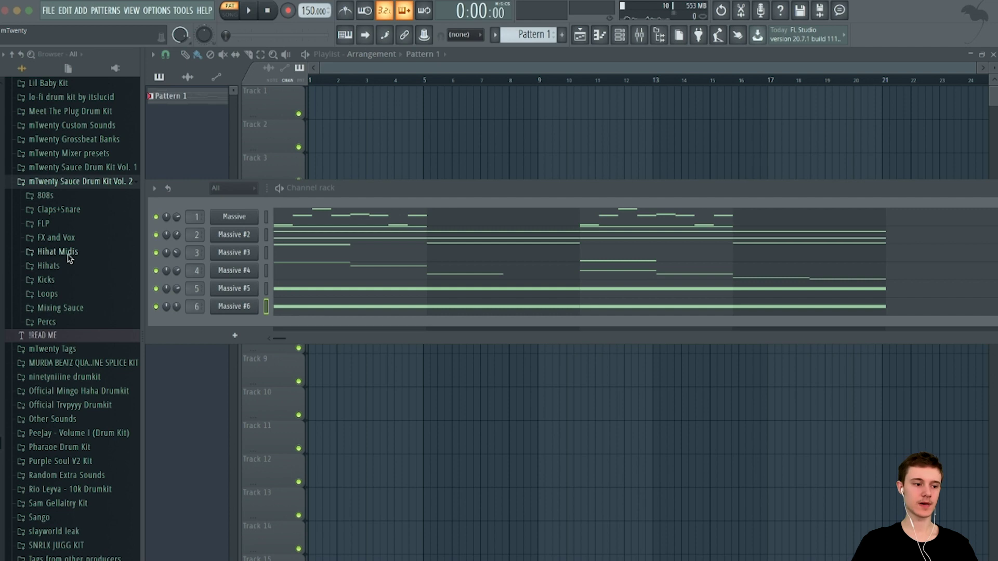
Add the m20 Hihat [Southside] sample as a new channel and set its fade-out to 17%.
left_click(57, 268)
left_click_drag(72, 284, 233, 320)
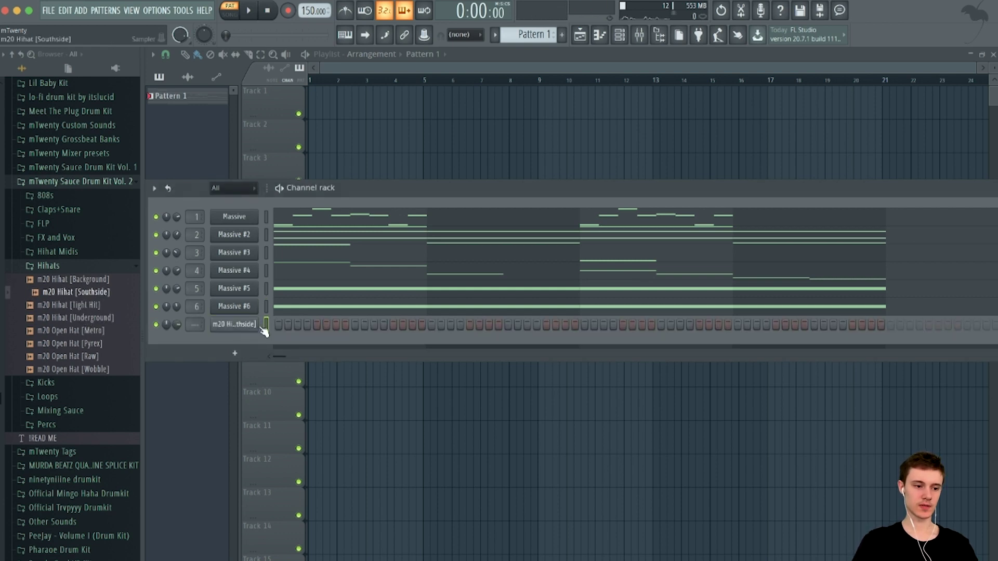
left_click(234, 324)
left_click_drag(475, 309, 475, 299)
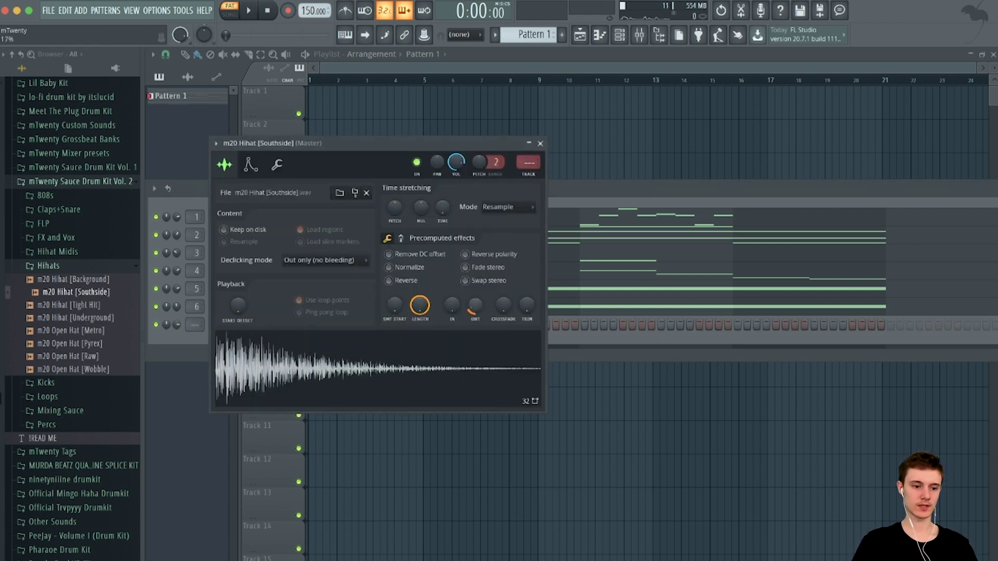
left_click(474, 363)
key("Escape")
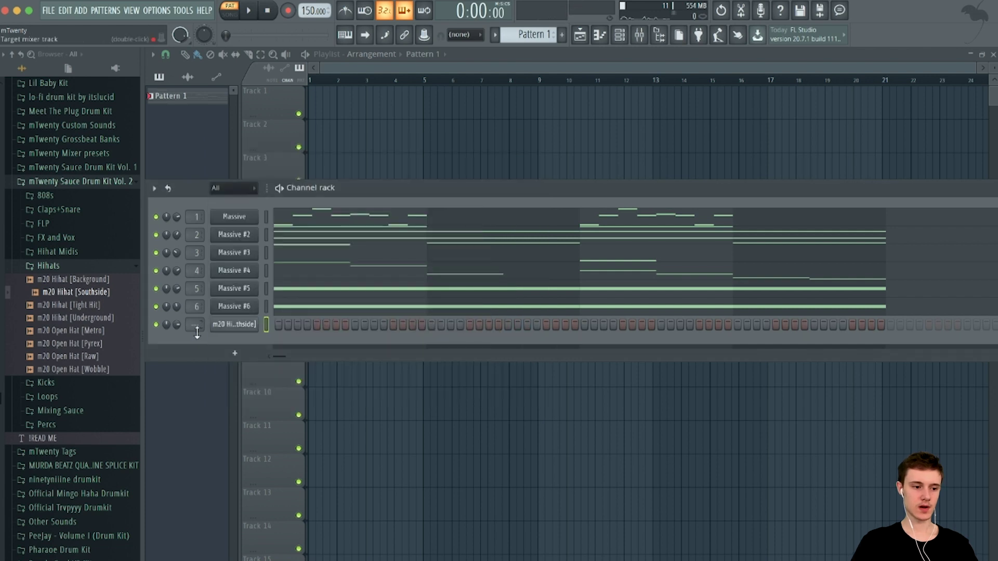
In the hi-hat's piano roll, place a C5 note at the start of bar 1 and shorten it to a quarter beat.
right_click(250, 323)
left_click(278, 324)
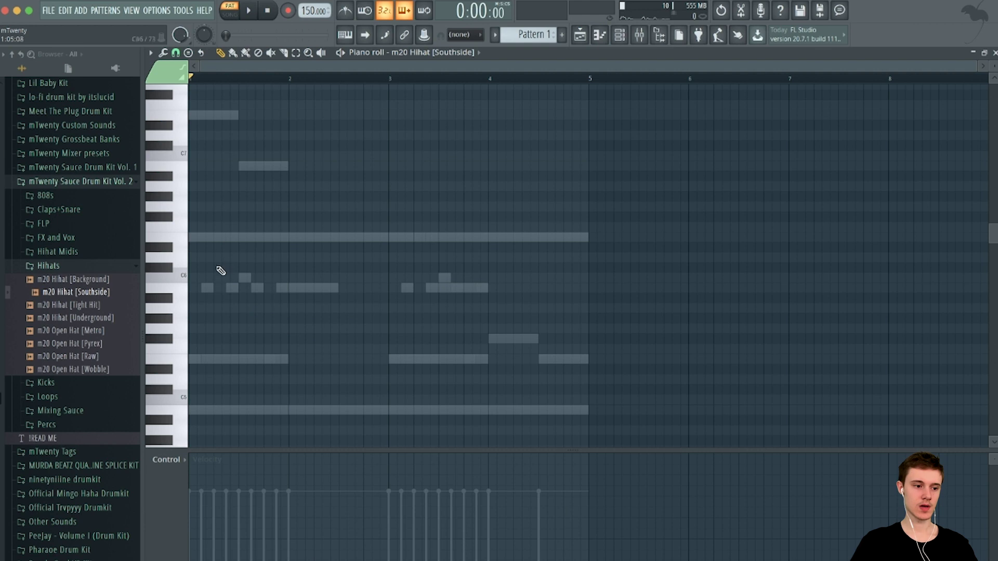
scroll(221, 266, "down", 4)
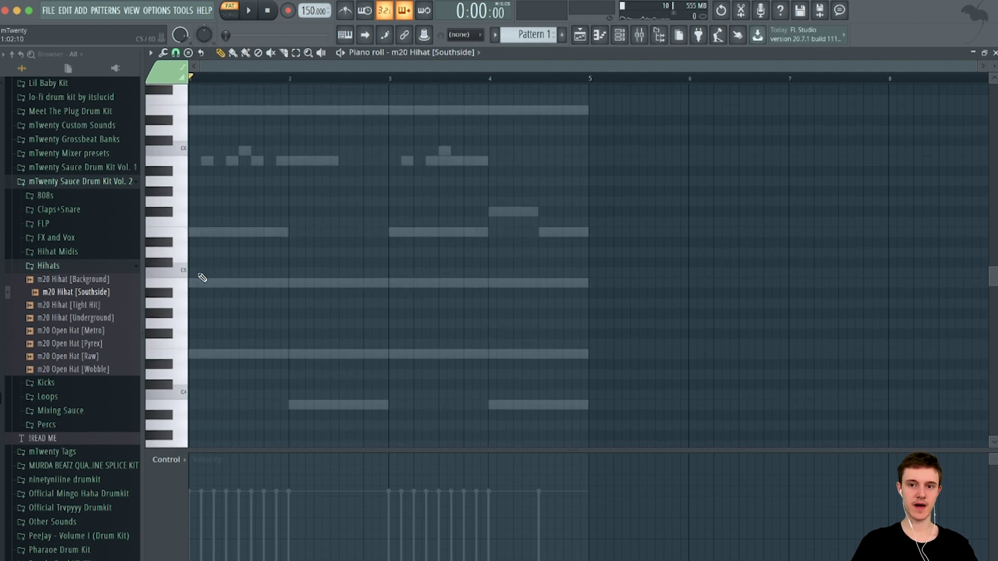
left_click(199, 273)
scroll(197, 275, "up", 3)
left_click_drag(549, 272, 200, 274)
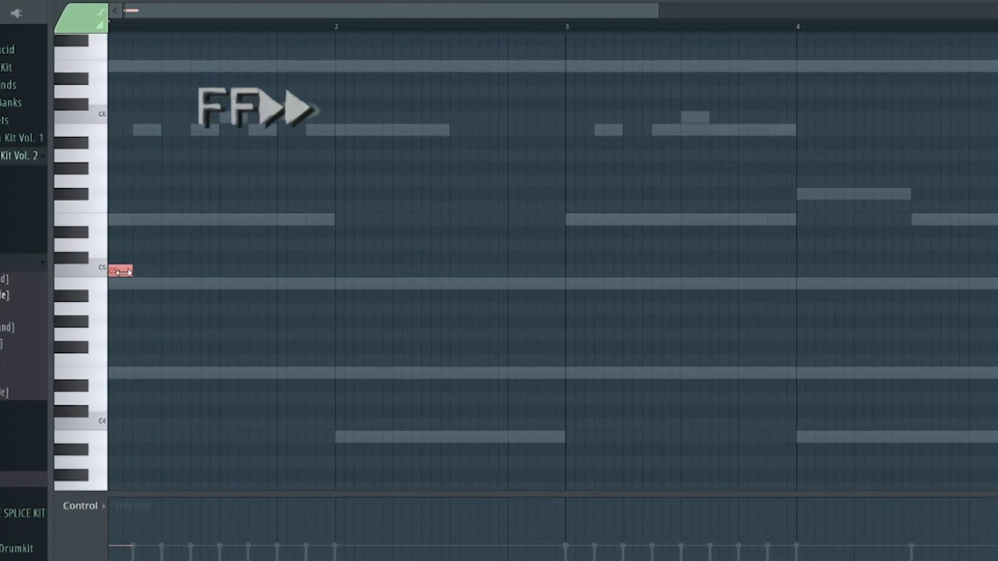
left_click_drag(124, 273, 116, 273)
Add two more quarter-beat C5 hi-hats after the first, plus half-beat ones around beat 3 and at the end of bar 1.
key("space")
left_click(128, 273)
left_click(143, 274)
left_click(200, 273)
left_click_drag(209, 272, 221, 273)
left_click(225, 274)
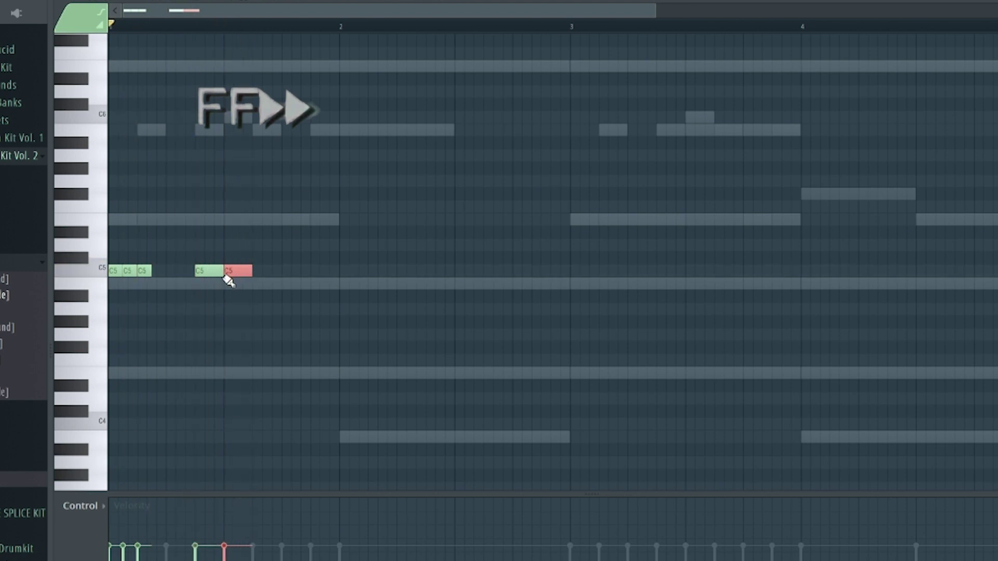
left_click(317, 273)
Draw a roll of four very short A4 hi-hat notes halfway through beat 2 of bar 2.
left_click(433, 274)
left_click_drag(435, 274, 431, 312)
left_click(433, 312)
left_click(438, 311)
left_click(442, 311)
Add half-beat C5 hi-hat notes on beats 2, 3 and 4 of bar 2 and begin a short C5 roll after them.
left_click(399, 273)
mouse_move(401, 274)
left_mouse_down()
mouse_move(546, 273)
mouse_move(487, 274)
left_mouse_up()
left_click(462, 275)
left_click(522, 275)
left_click(551, 275)
left_click_drag(566, 275, 545, 277)
double_click(549, 273)
Undo the duplication of the hi-hat notes and complete the three-note C5 roll at the end of bar 2.
key("Escape")
key("super+b")
key("super+z")
left_click(554, 273)
left_click(563, 272)
key("space")
Play the pattern to hear the two-bar hi-hat part together with the melody layers.
key("super+a")
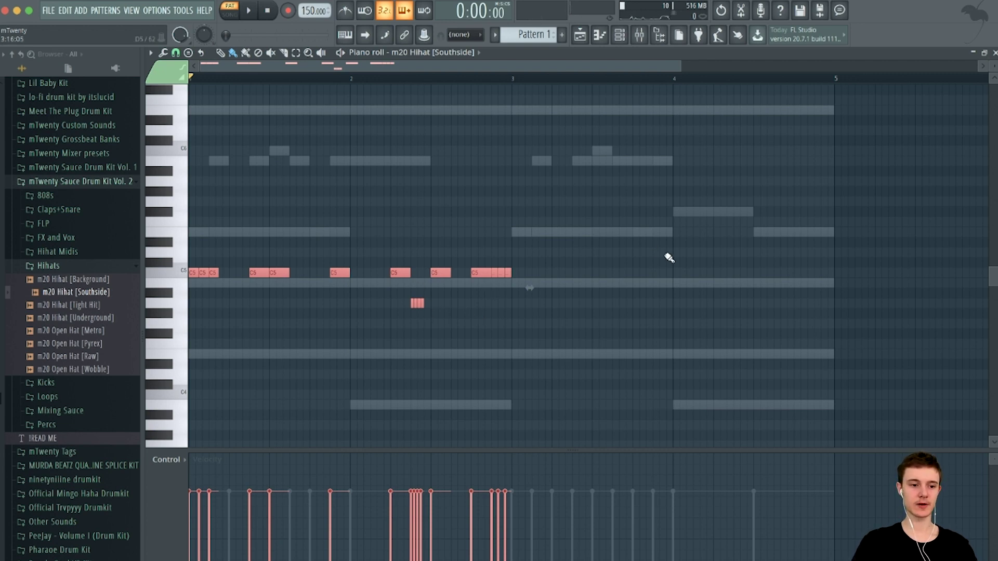
left_click(413, 356)
right_click(414, 354)
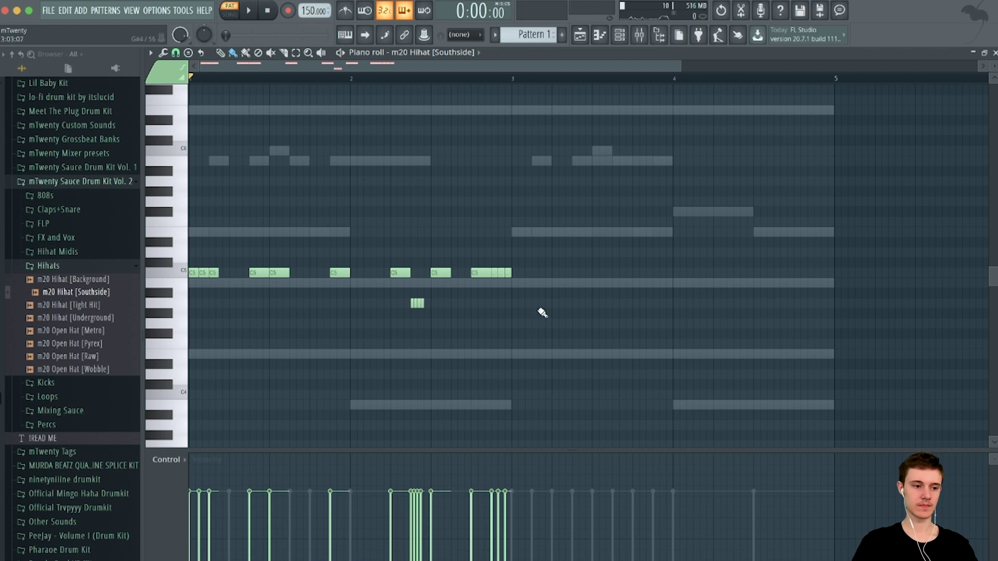
scroll(469, 309, "down", 1)
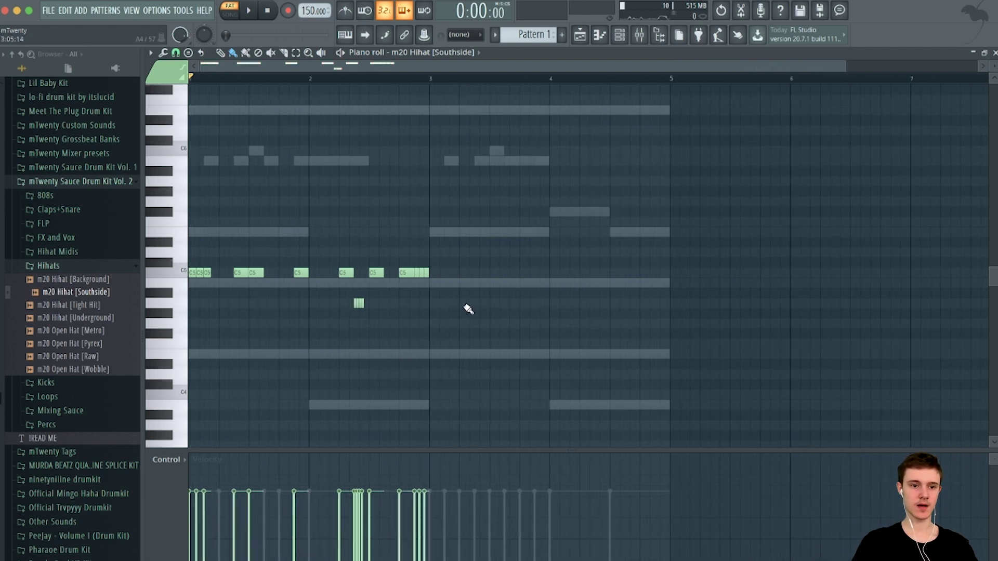
key("space")
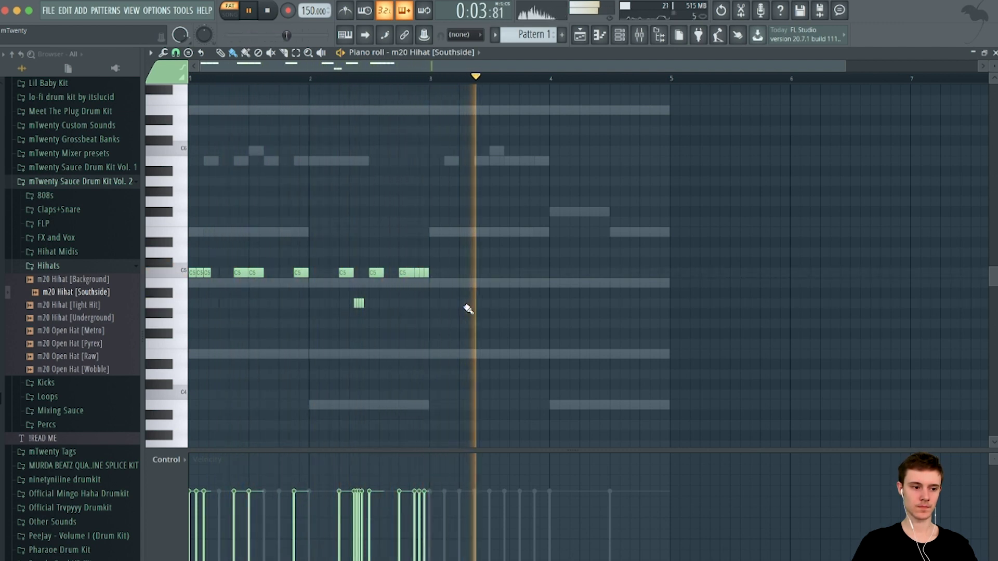
key("space")
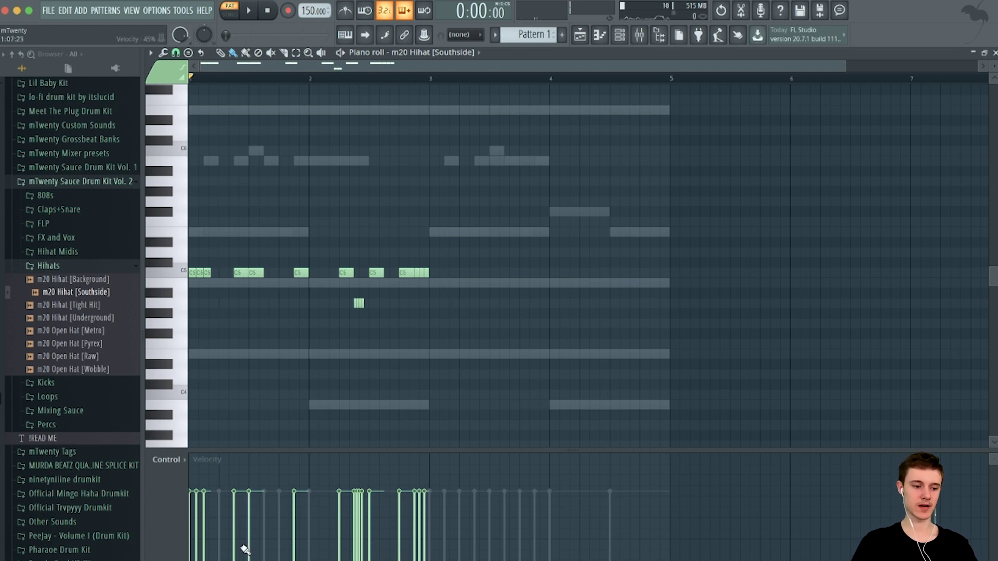
Lower the velocities of the second and third opening C5 hi-hats and the second hit of the pair in bar 1.
left_click(197, 527)
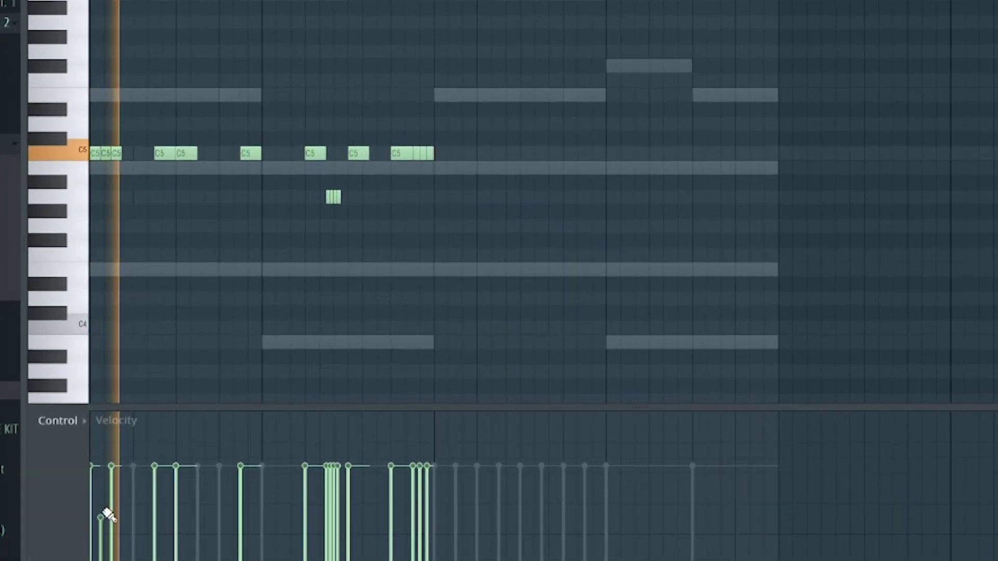
key("space")
left_click(111, 492)
key("space")
key("space")
key("space")
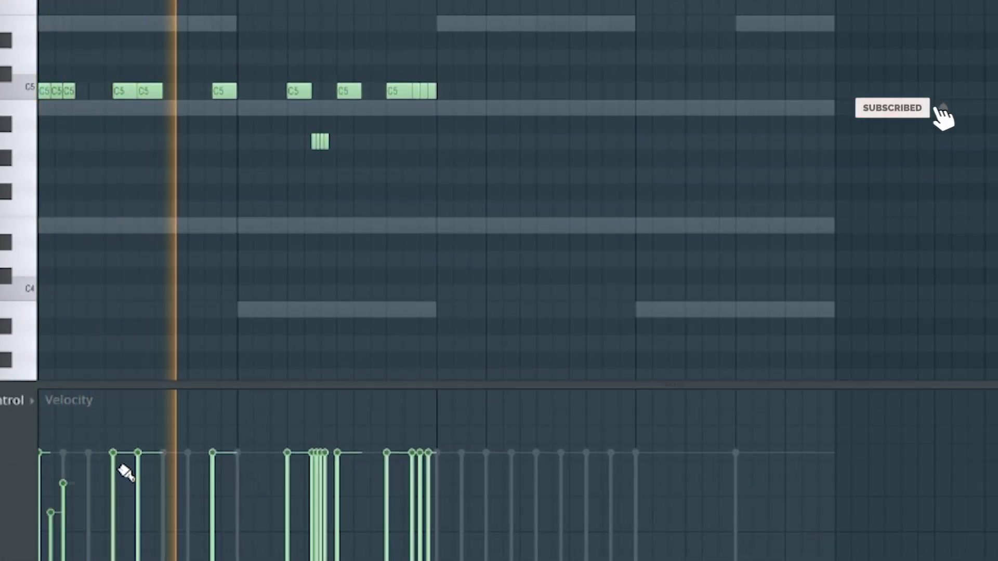
left_click(137, 469)
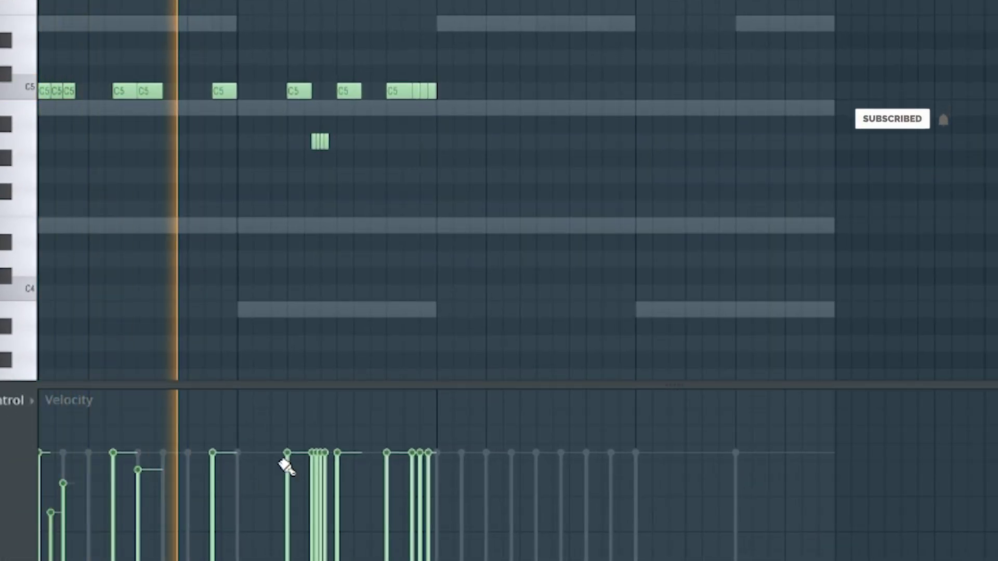
Select the four-note A4 hi-hat roll in bar 2, slope its velocities downward, and play it back.
scroll(316, 470, "up", 5)
left_click_drag(470, 134, 261, 150)
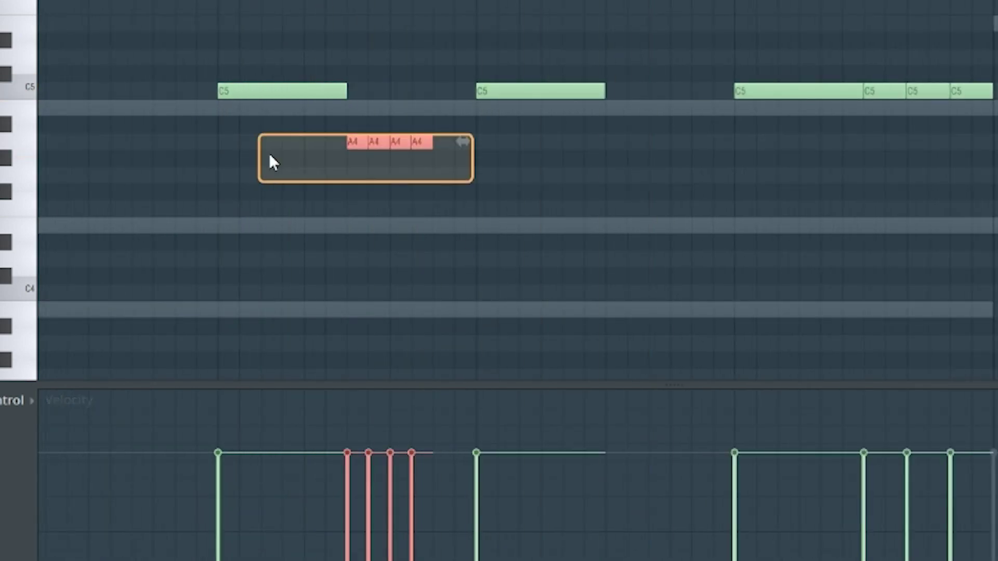
mouse_move(348, 453)
left_mouse_down()
mouse_move(410, 545)
mouse_move(379, 506)
left_mouse_up()
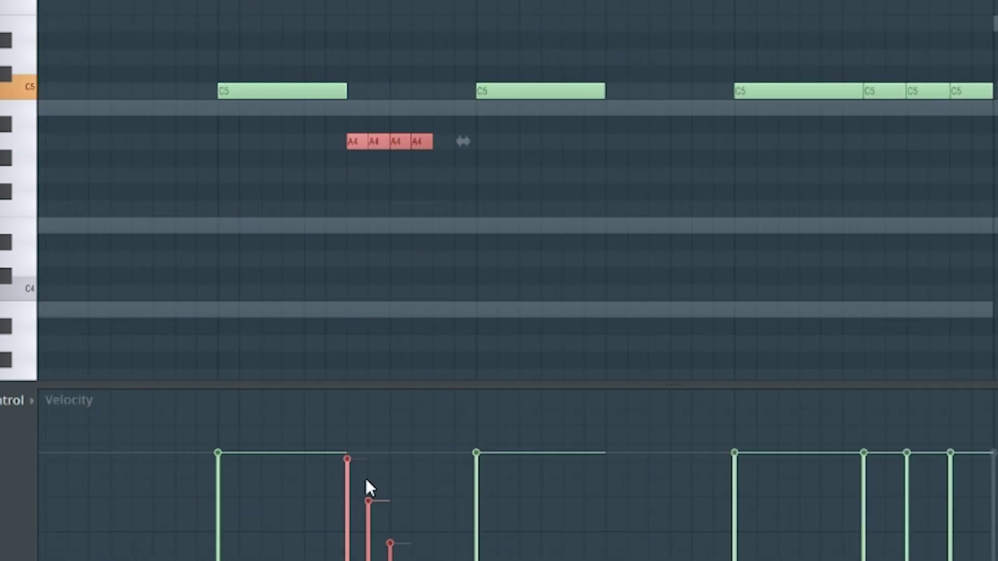
key("space")
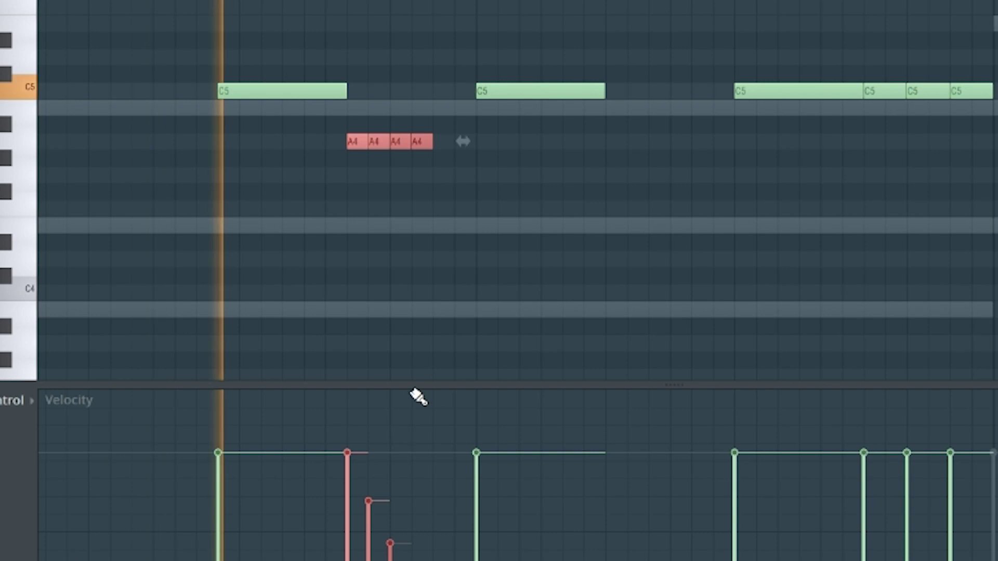
key("space")
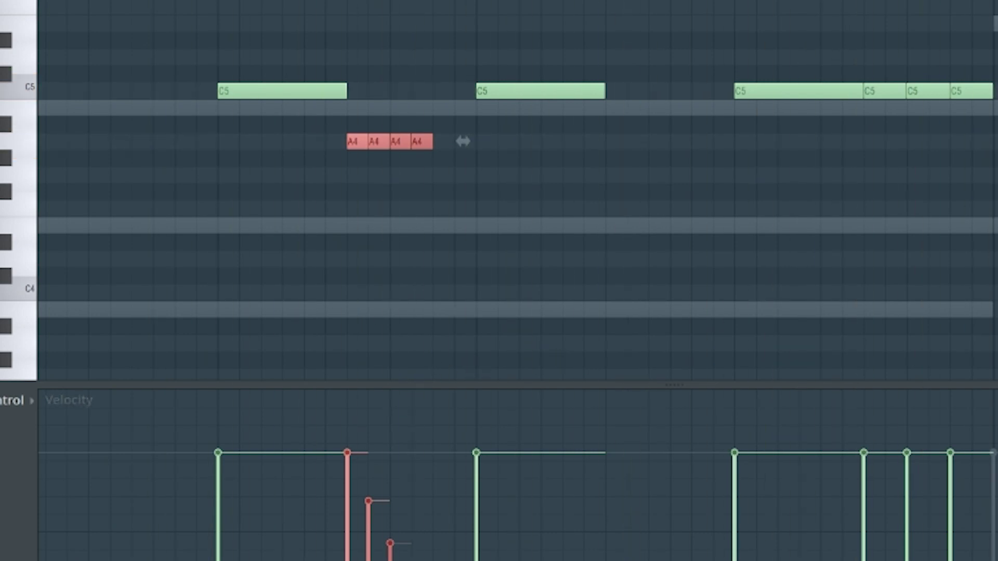
Lower the velocities of the last two C5 notes in the roll ending bar 2 progressively and play it back.
left_click_drag(994, 235, 763, 22)
key("space")
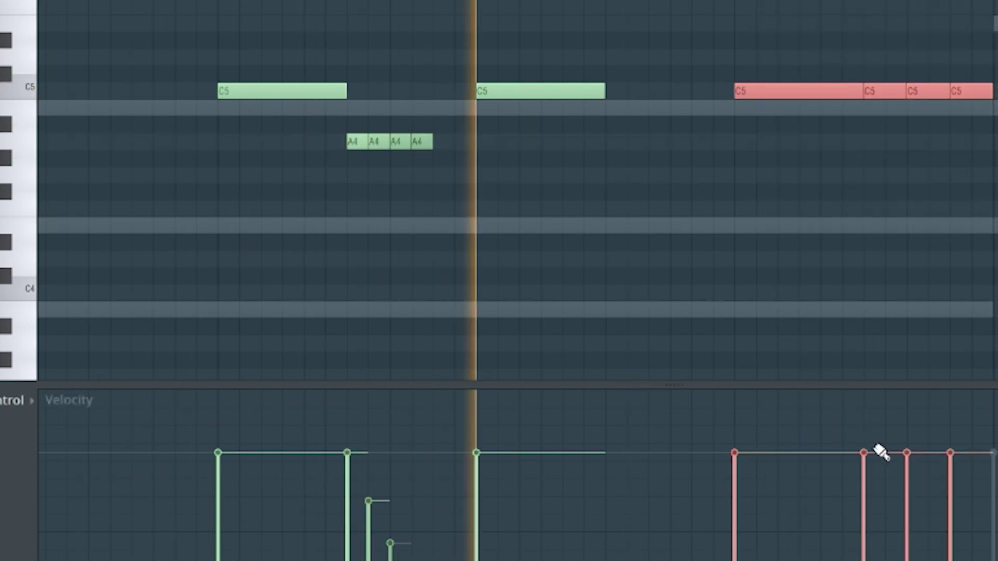
key("space")
left_click_drag(910, 509, 908, 487)
left_click(956, 537)
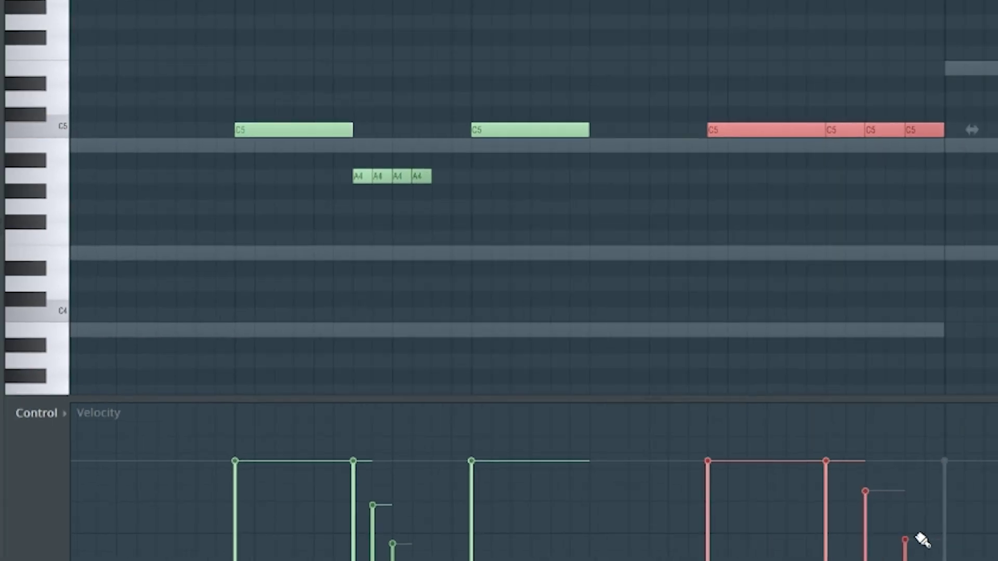
key("space")
key("space")
Rebuild the A4 roll in bar 2 by removing its last two notes and duplicating the second note twice.
scroll(745, 365, "down", 5)
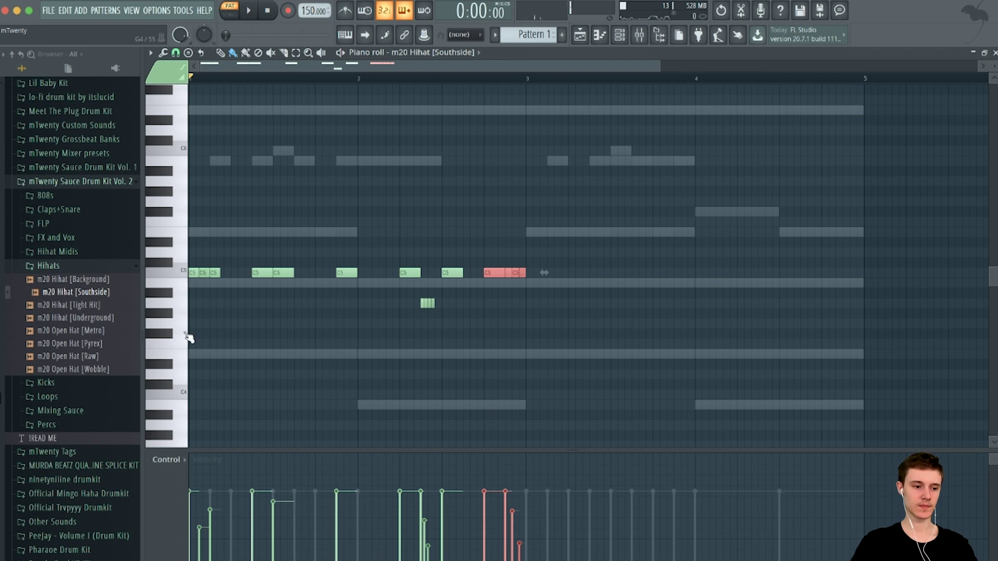
left_click_drag(445, 314, 420, 302)
left_click_drag(566, 294, 512, 293)
left_click_drag(504, 275, 504, 278)
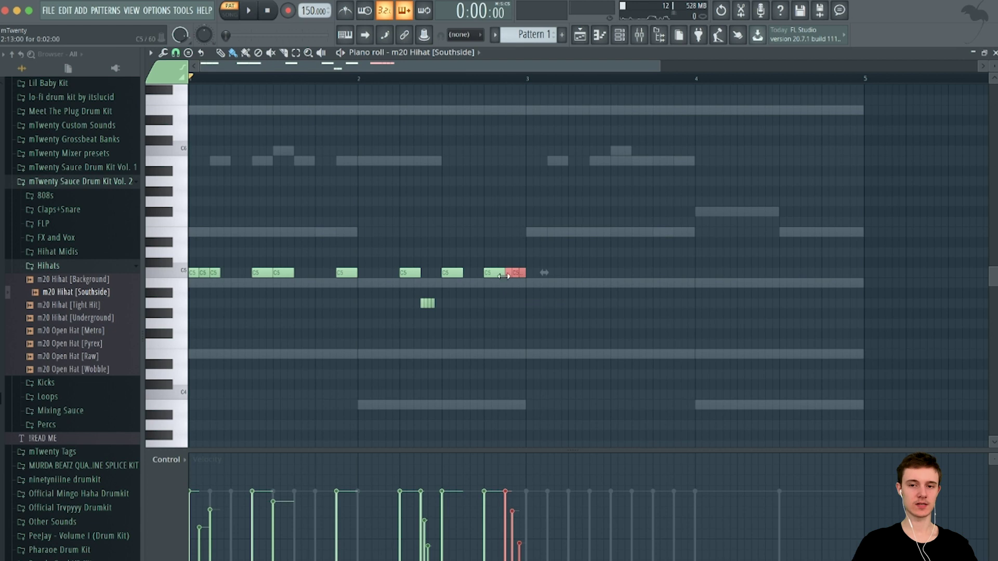
left_click(509, 305)
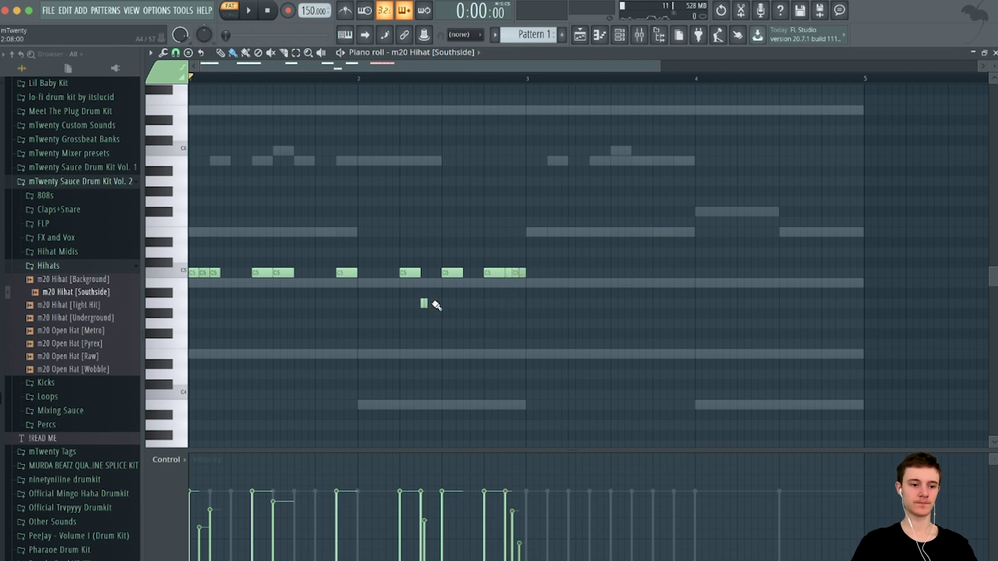
left_click(427, 303, "super")
key("super+b")
key("super+b")
scroll(437, 314, "up", 4)
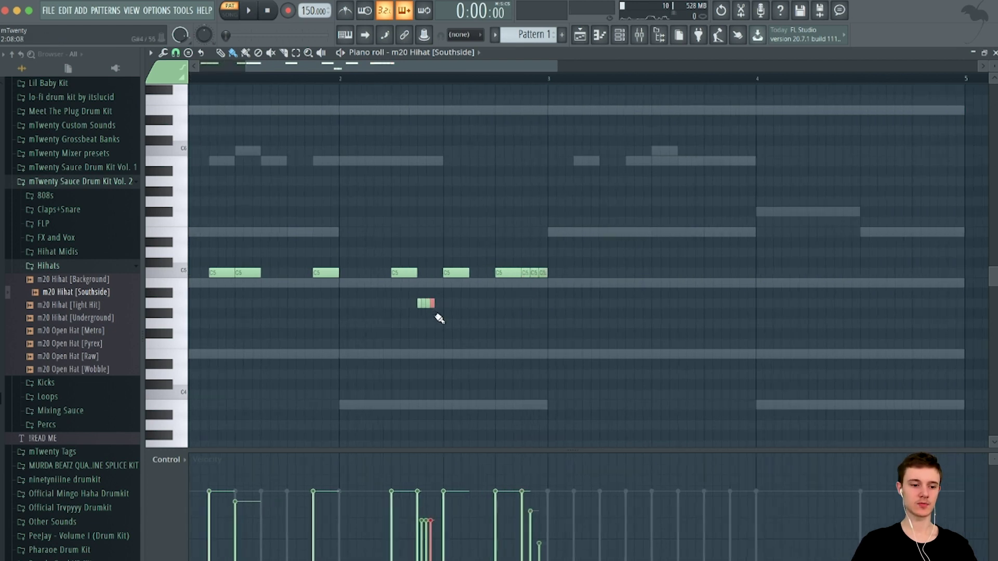
Draw a descending velocity slope across the four rebuilt A4 roll notes.
left_click_drag(466, 319, 355, 288)
mouse_move(413, 524)
left_mouse_down()
mouse_move(434, 545)
mouse_move(426, 557)
left_mouse_up()
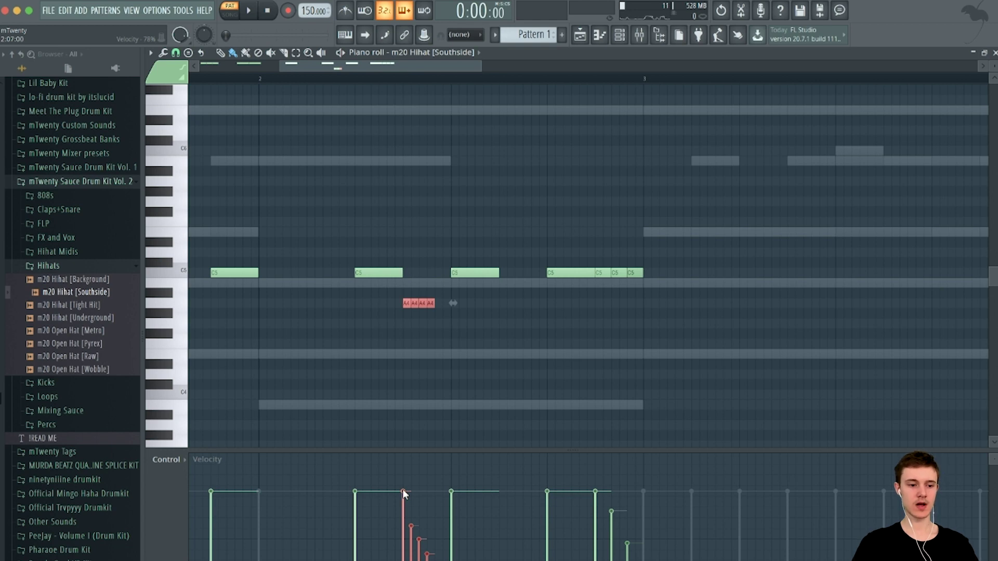
mouse_move(404, 492)
left_mouse_down()
mouse_move(424, 508)
mouse_move(427, 560)
left_mouse_up()
Duplicate the entire two-bar hi-hat part into bars 3 and 4 and close the piano roll.
scroll(461, 406, "down", 5)
left_click_drag(554, 419, 191, 254)
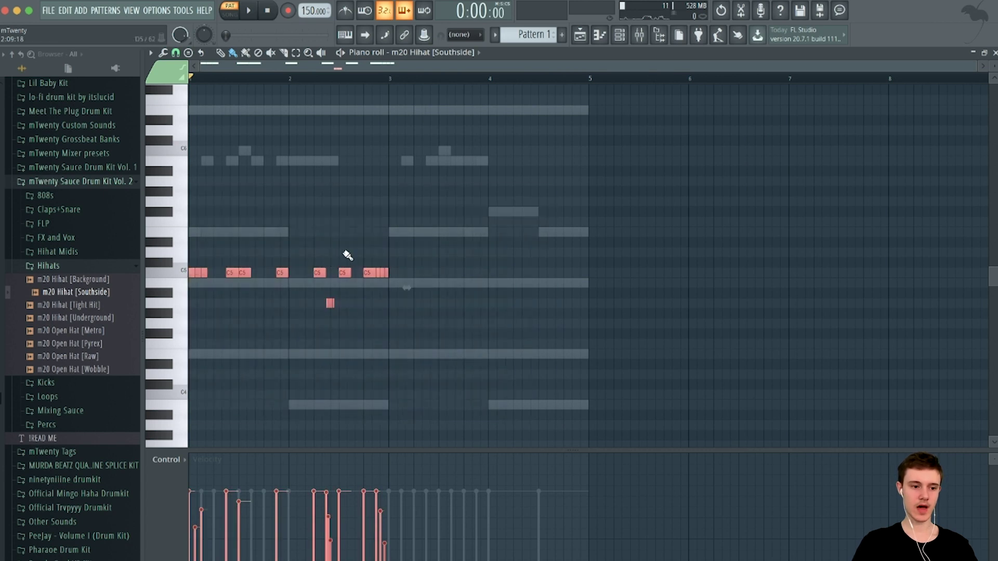
key("ctrl+b")
key("Escape")
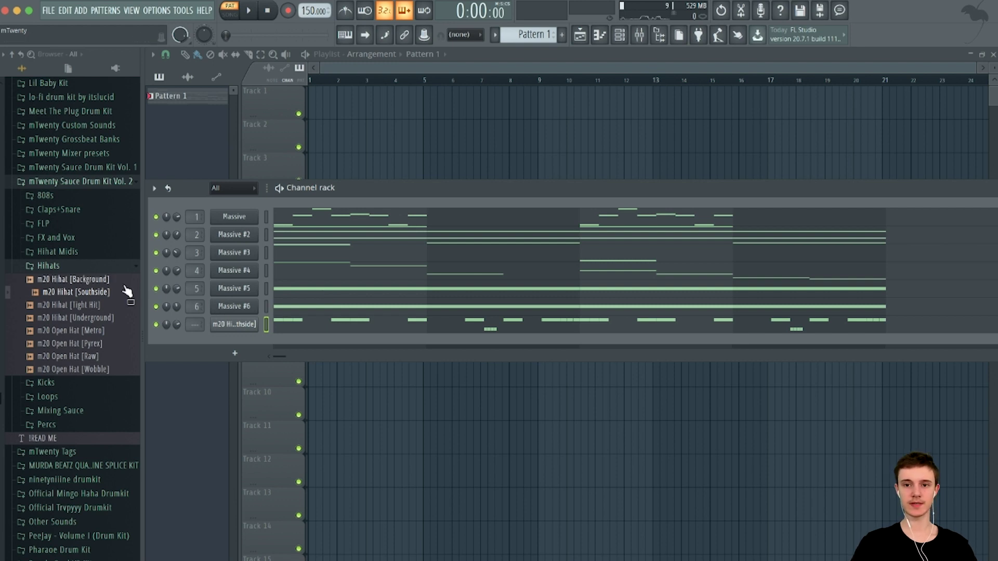
Add the Vol. 2 kit's m20 Clap [Slap] as a channel with hits on beat 3 of every bar, and play the pattern.
left_click_drag(102, 175, 67, 216)
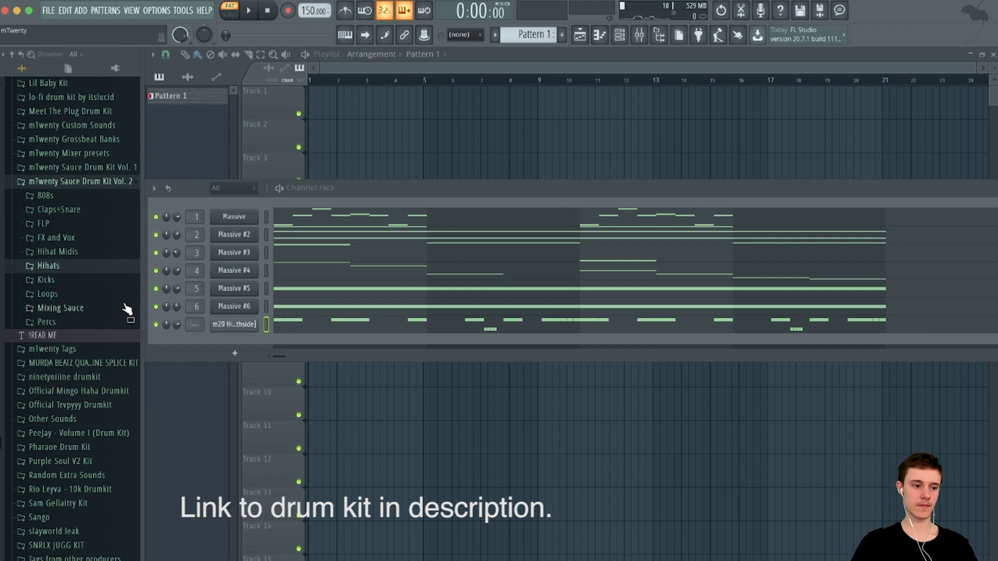
left_click(65, 213)
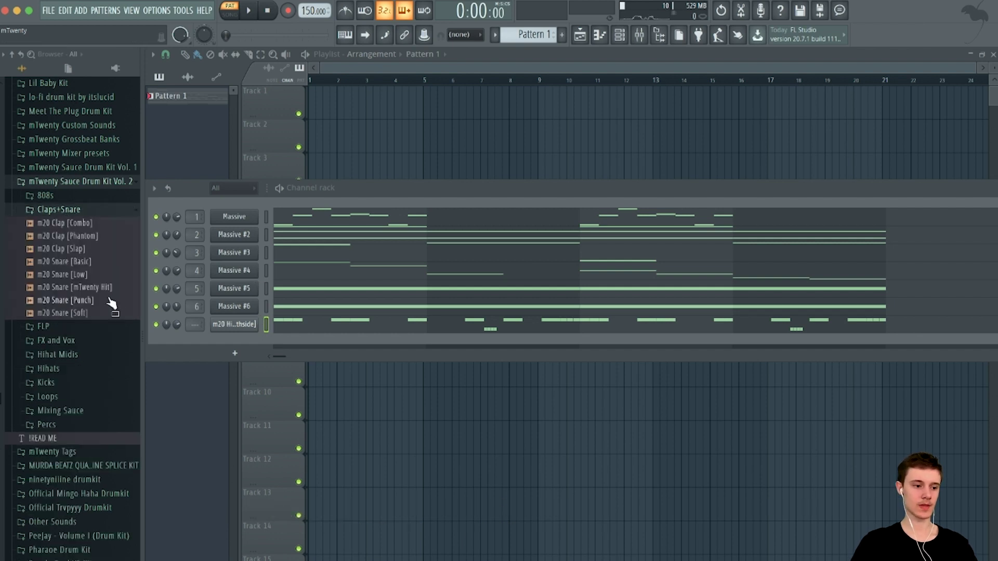
left_click_drag(89, 249, 232, 335)
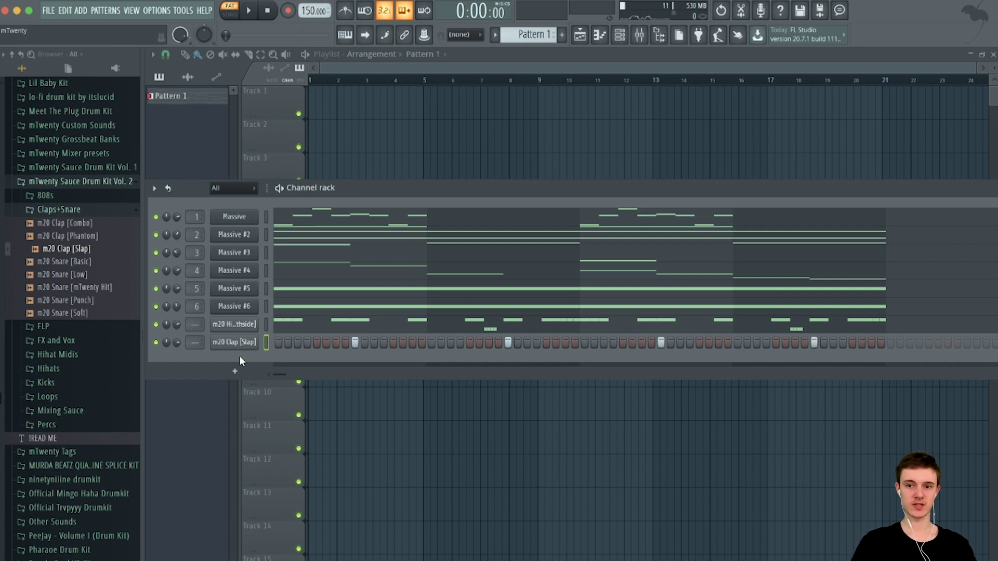
key("space")
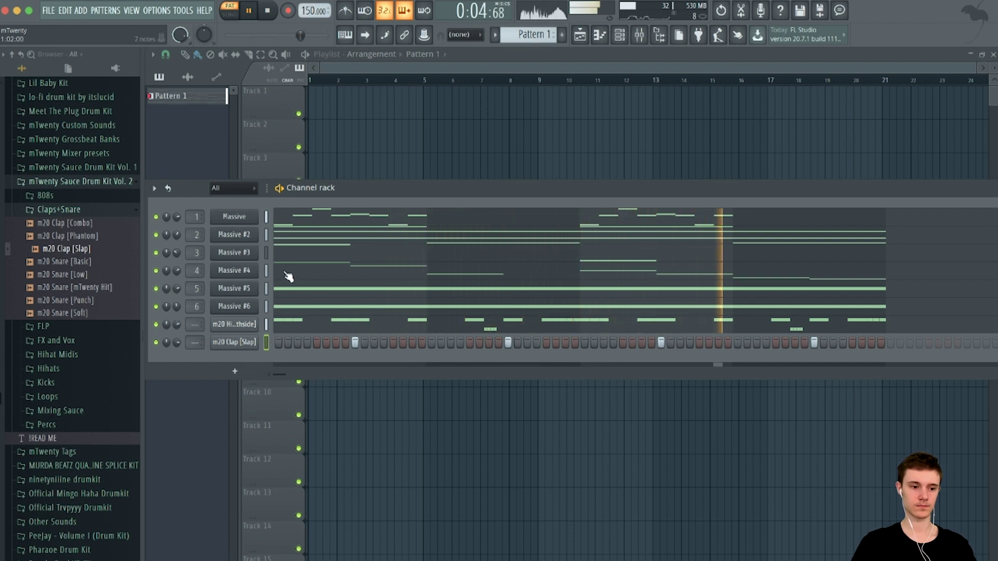
key("space")
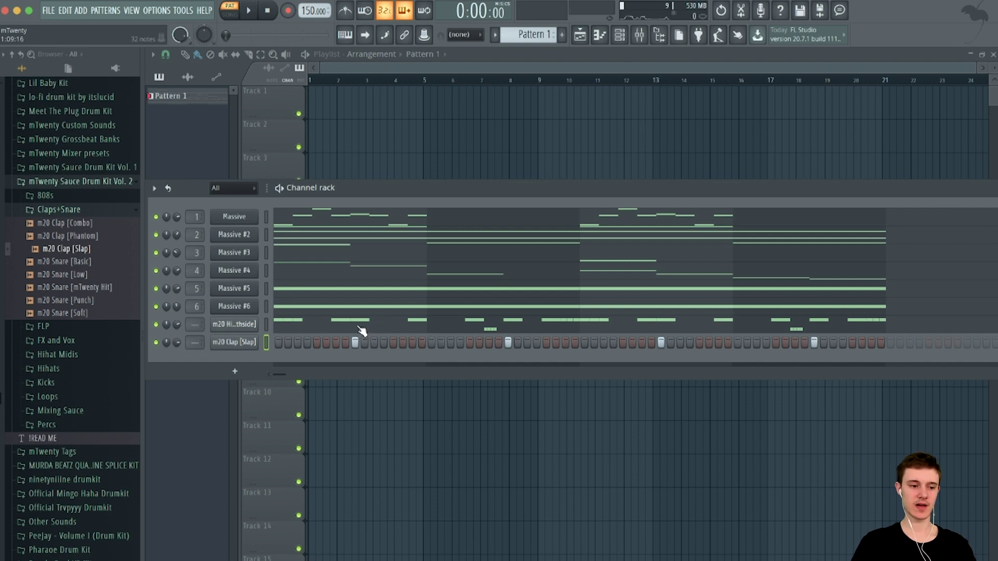
Route the m20 Hihat [Southside] channel to mixer insert 8.
left_click(265, 324)
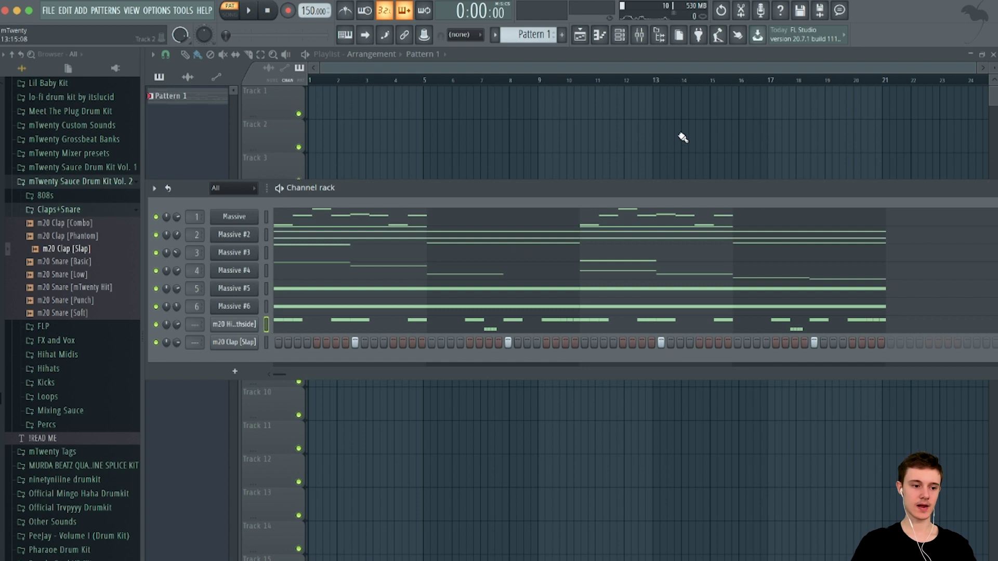
left_click(639, 34)
left_click(399, 208)
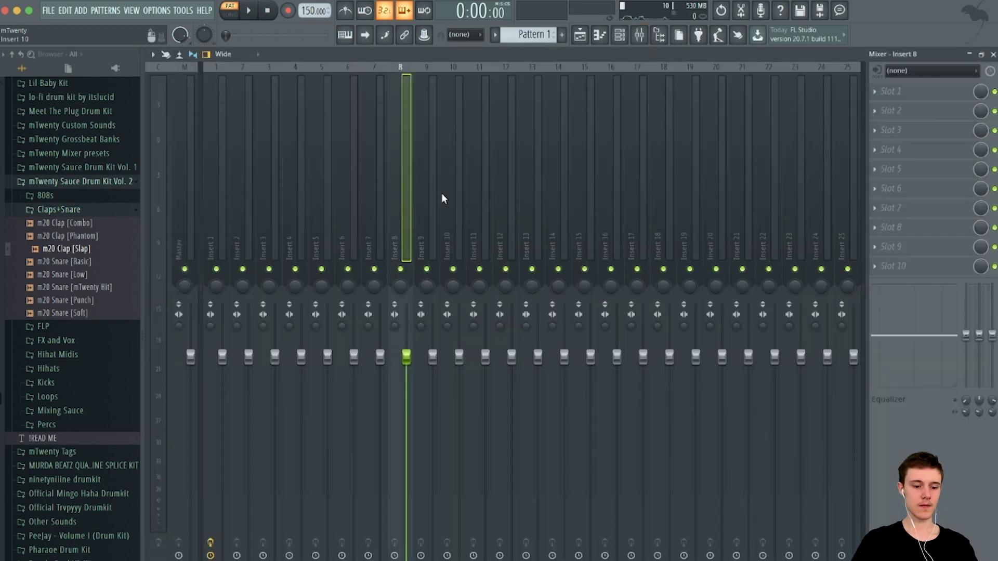
key("ctrl+l")
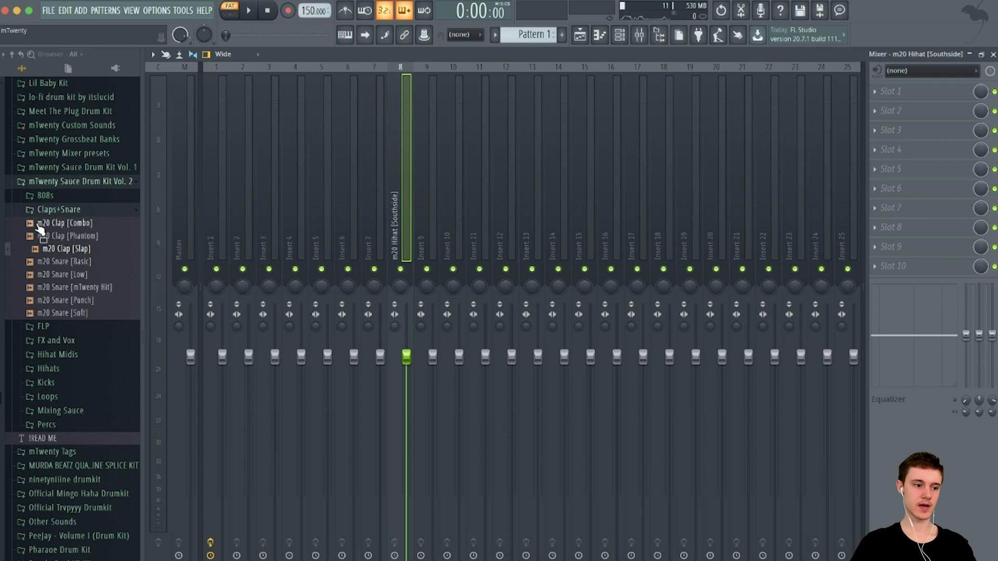
Load the Basic Hihat Sauce preset from the Mixing Sauce folder onto the hi-hat's mixer track and play the pattern.
left_click(58, 209)
left_click(91, 308)
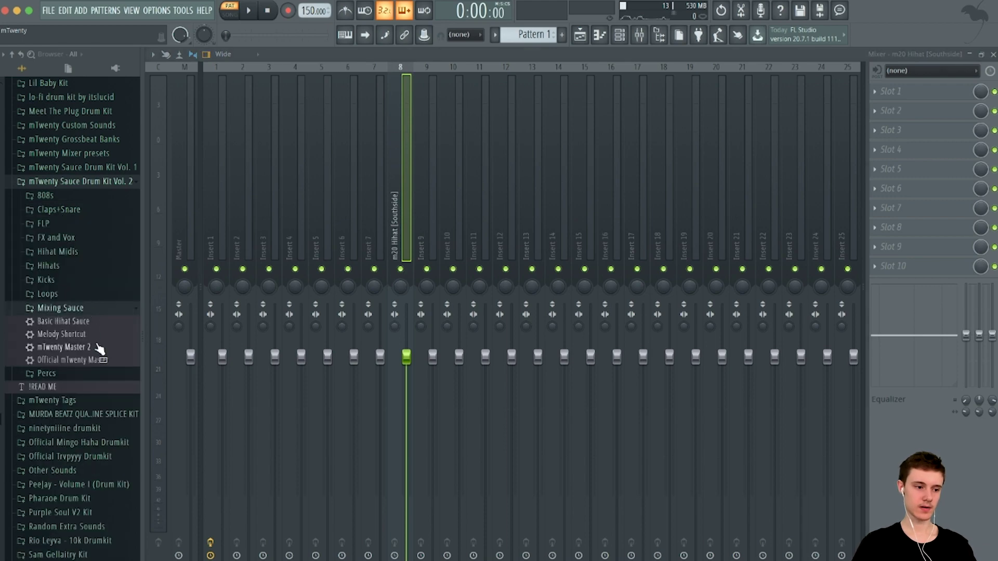
left_click_drag(50, 322, 407, 227)
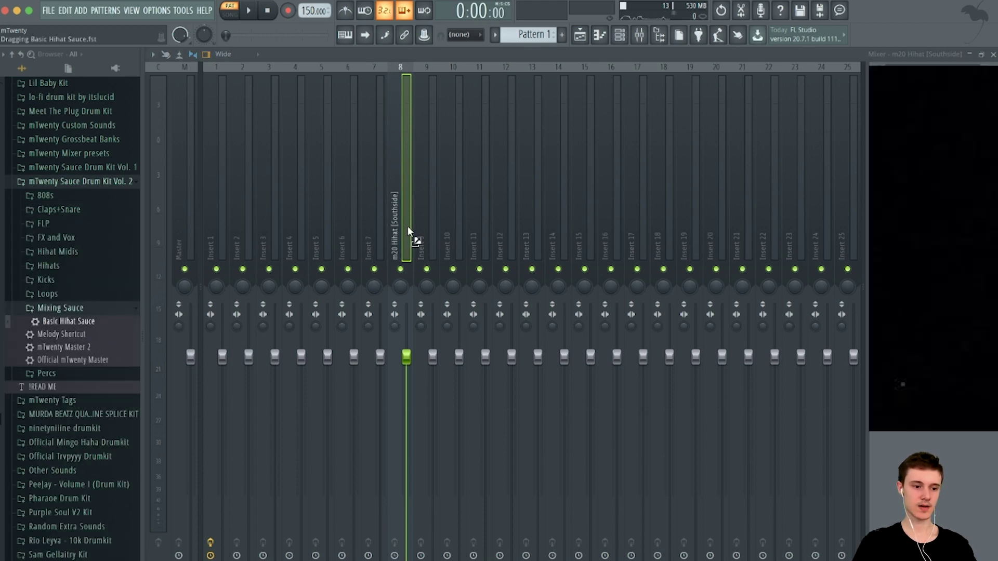
key("space")
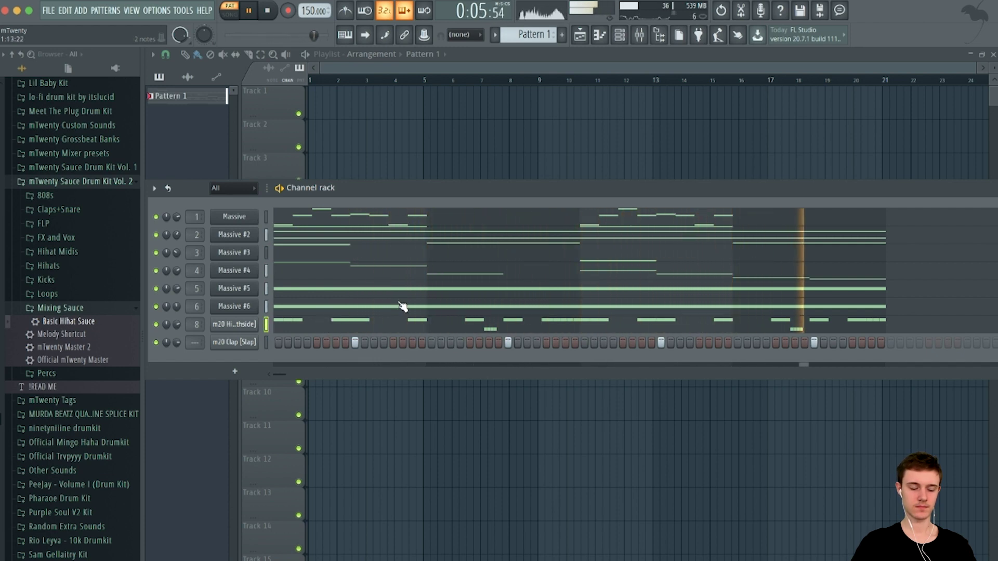
key("space")
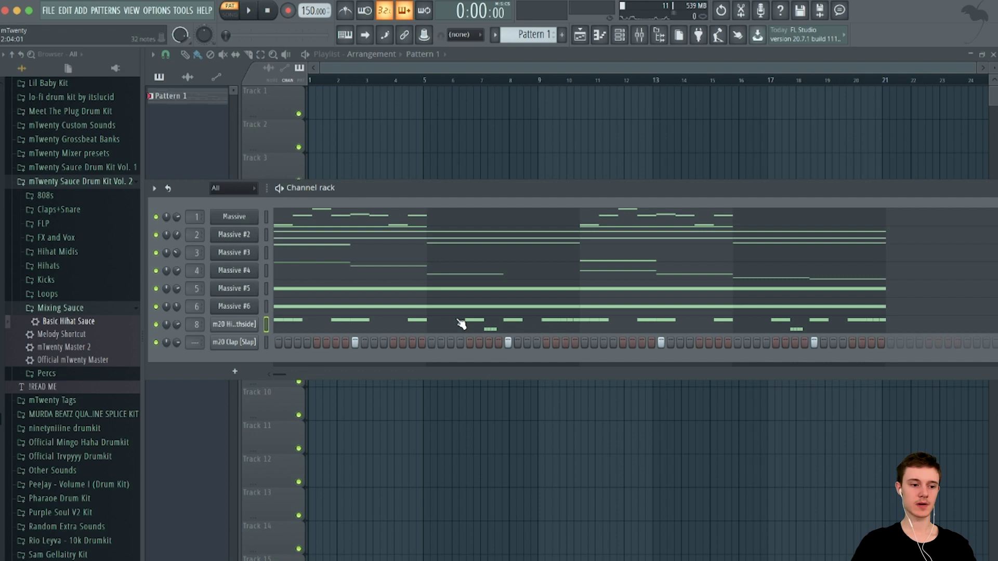
Add m20 Open Hat [Raw] as a channel below the hi-hat, with hits on beat 2 of bars 2 and 4.
left_click(60, 308)
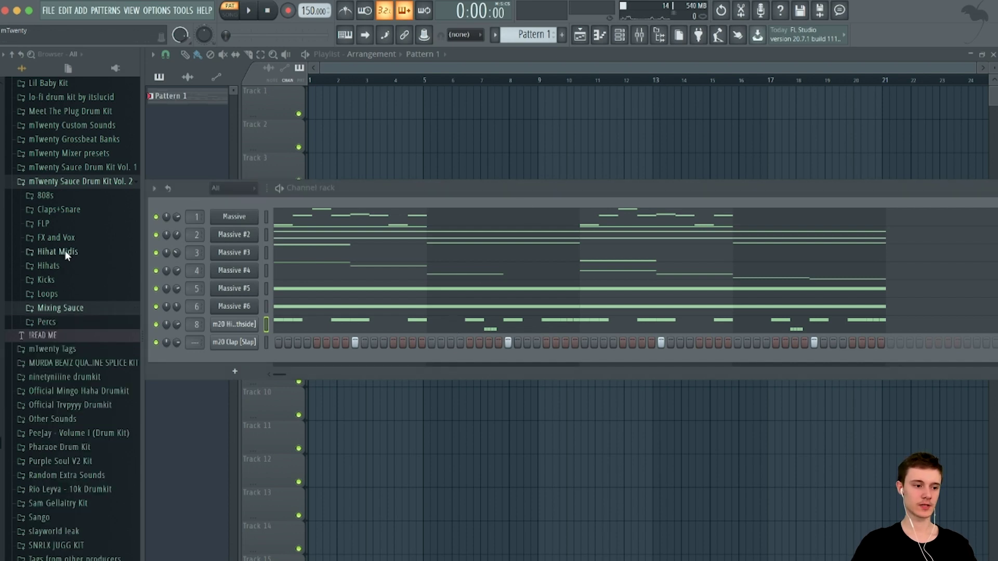
left_click(68, 265)
left_click(93, 358)
left_click_drag(93, 358, 248, 338)
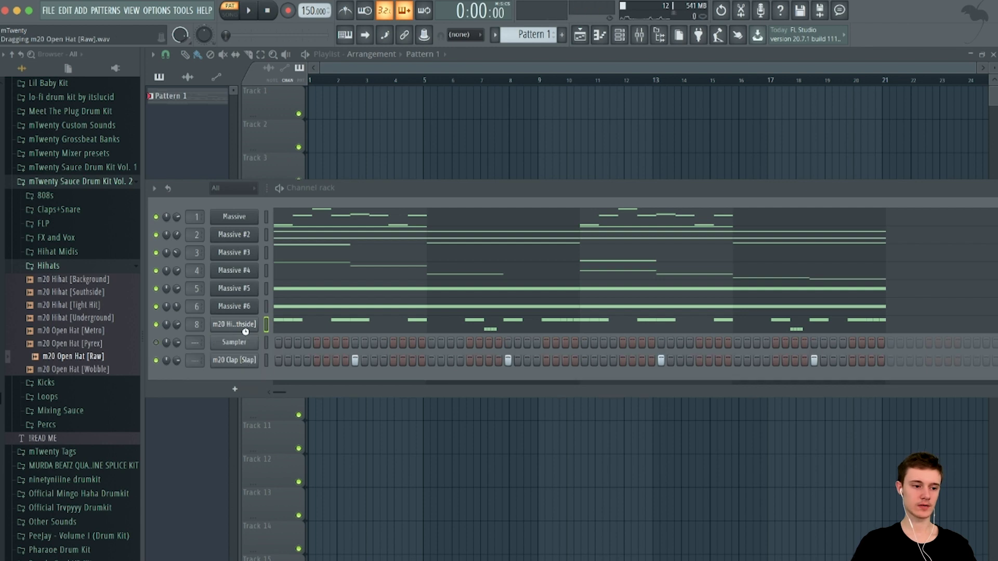
Add the Vol. 1 kit's m20 Open Hat [808 Mafia] as a channel with hits starting bars 1 and 3, and play the pattern.
left_click(99, 168)
left_click(88, 281)
left_click_drag(86, 294, 230, 332)
left_click(587, 342)
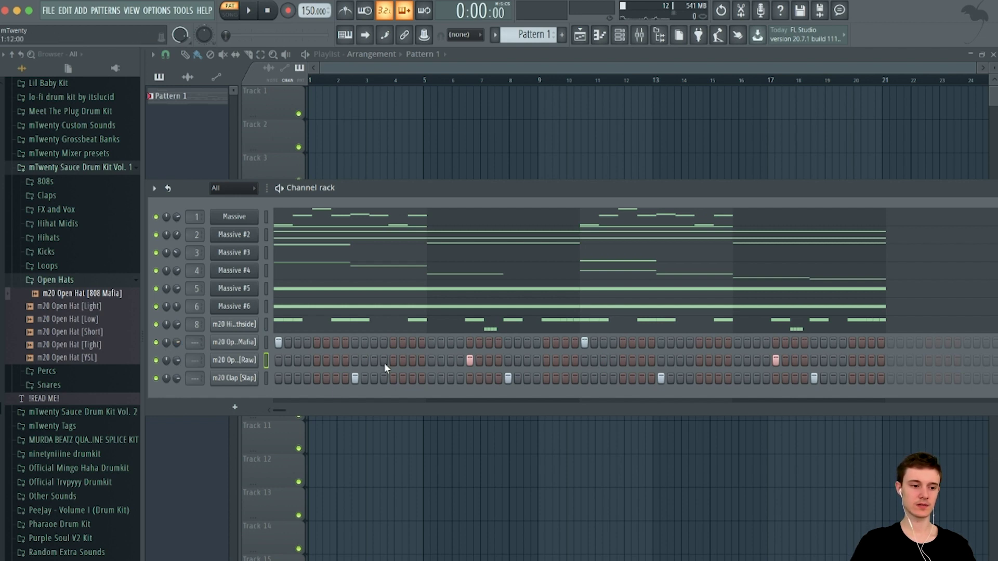
key("space")
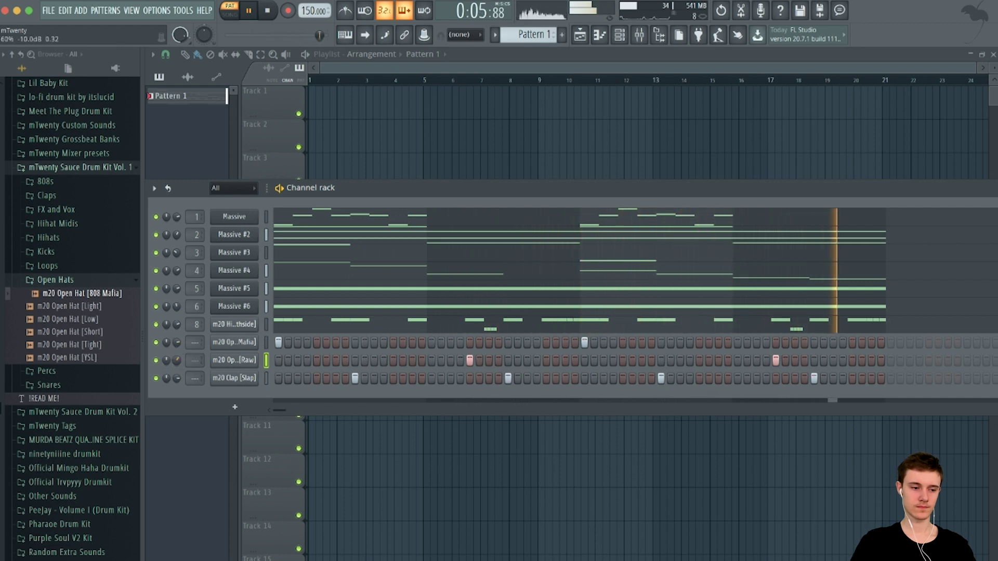
key("space")
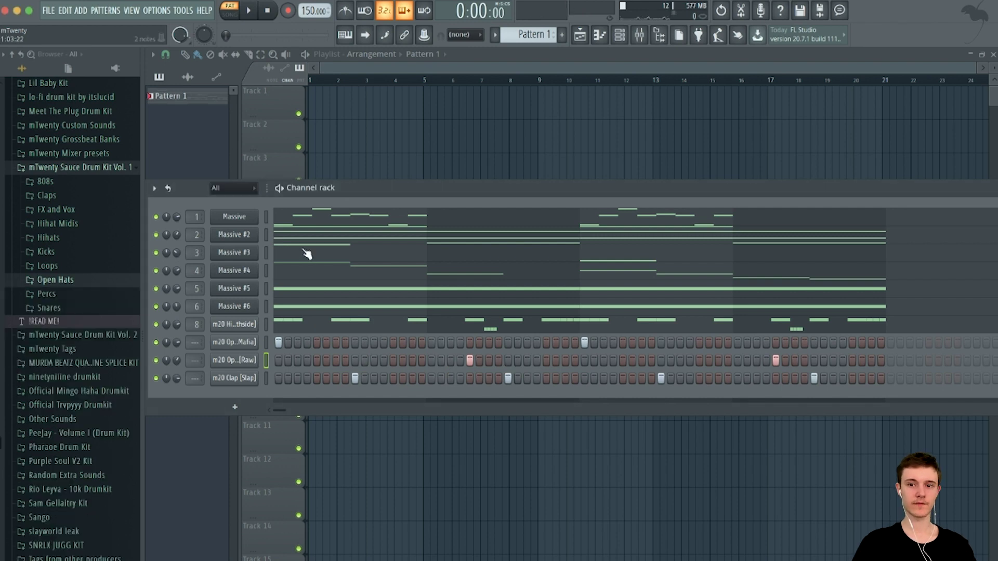
Add the Vol. 2 kit's m20 Perc [Reverb] as a channel with hits on beat 3 of bars 1 and 3, and play the pattern.
left_click(73, 293)
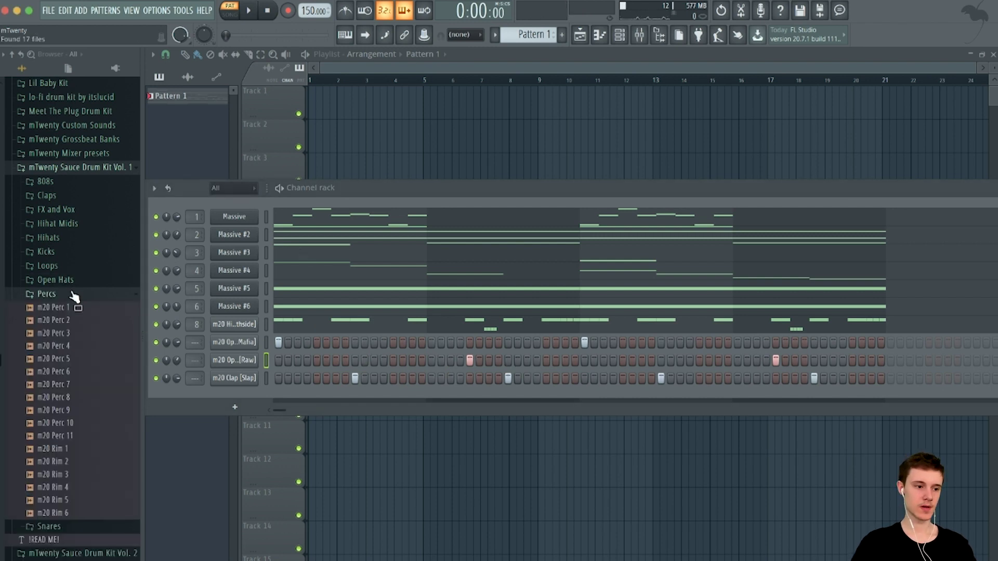
left_click(73, 169)
left_click(70, 181)
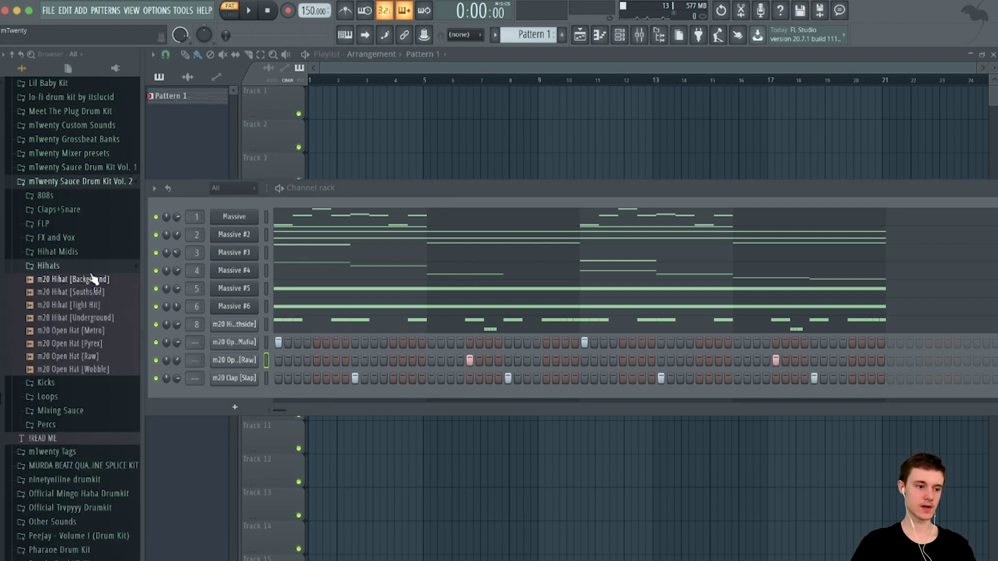
left_click(80, 323)
left_click(91, 366)
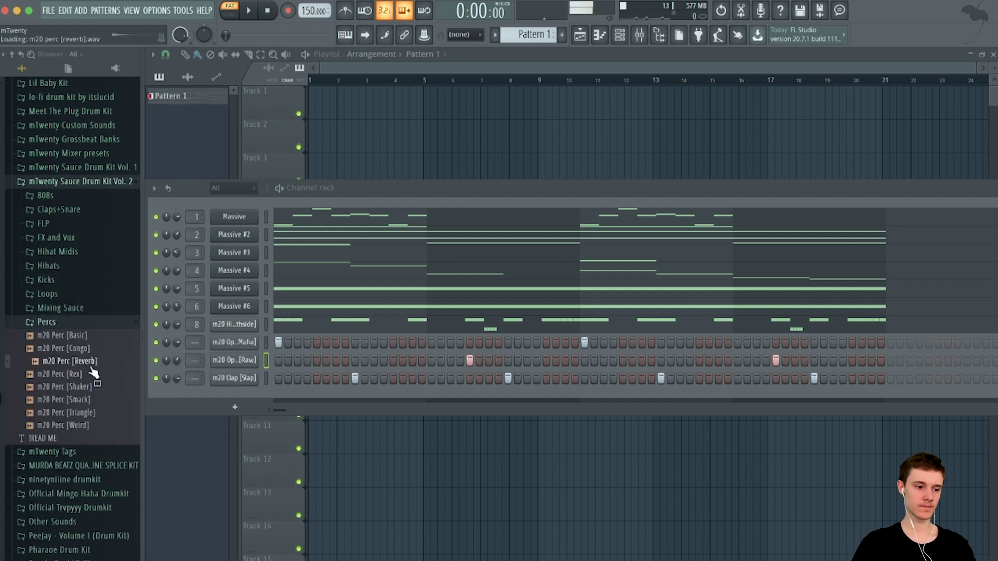
left_click_drag(94, 372, 327, 389)
left_click(356, 396)
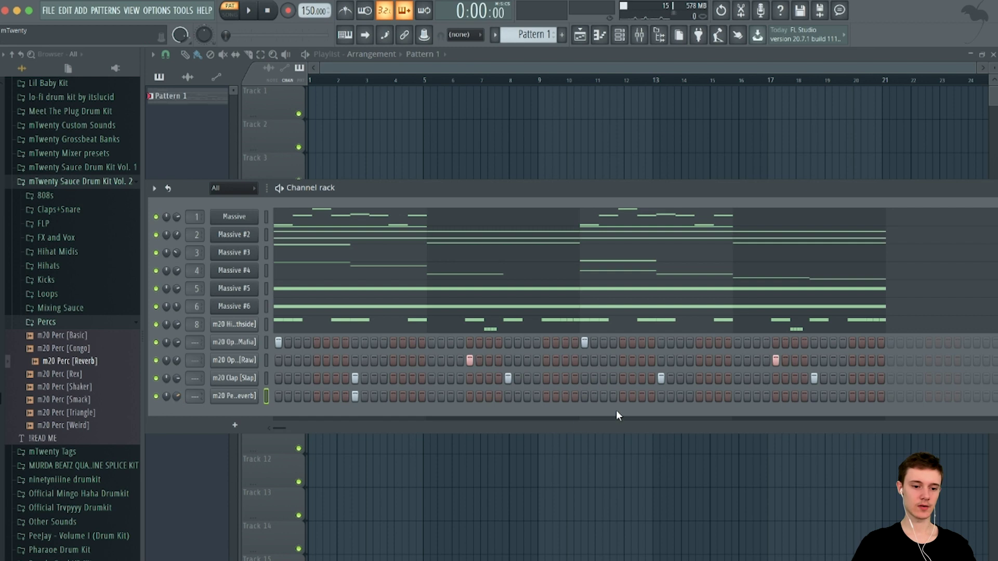
left_click(662, 396)
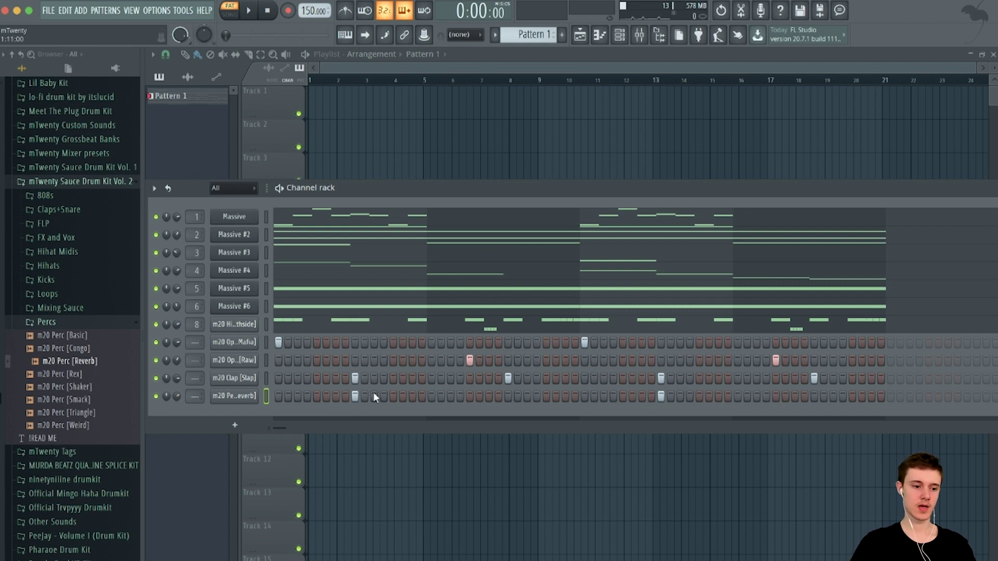
key("space")
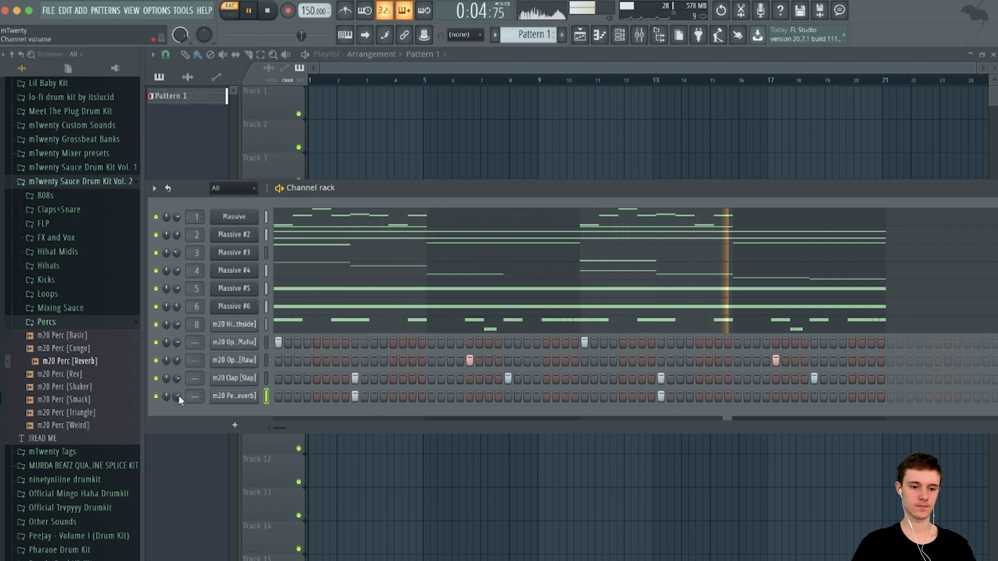
key("space")
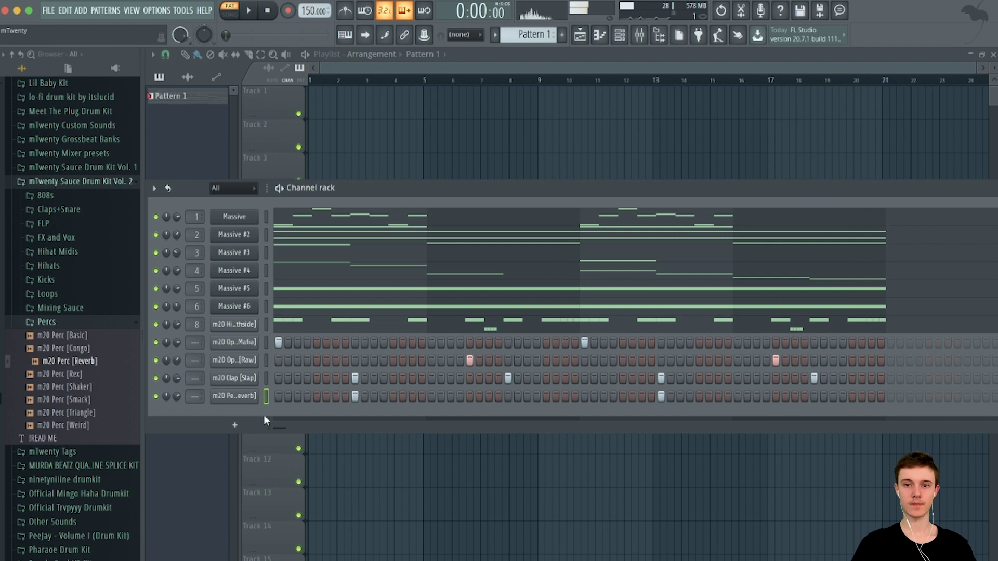
Add m20 Perc [Basic] as a channel with hits on steps 3 and 35, and set its volume to 71% while playing the pattern.
left_click(48, 323)
left_click(48, 323)
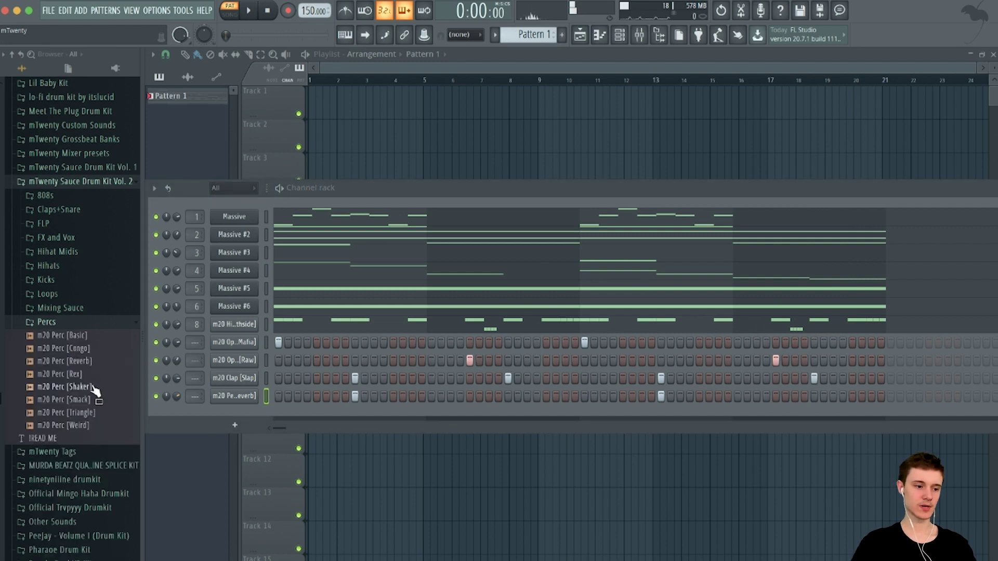
left_click_drag(73, 336, 227, 414)
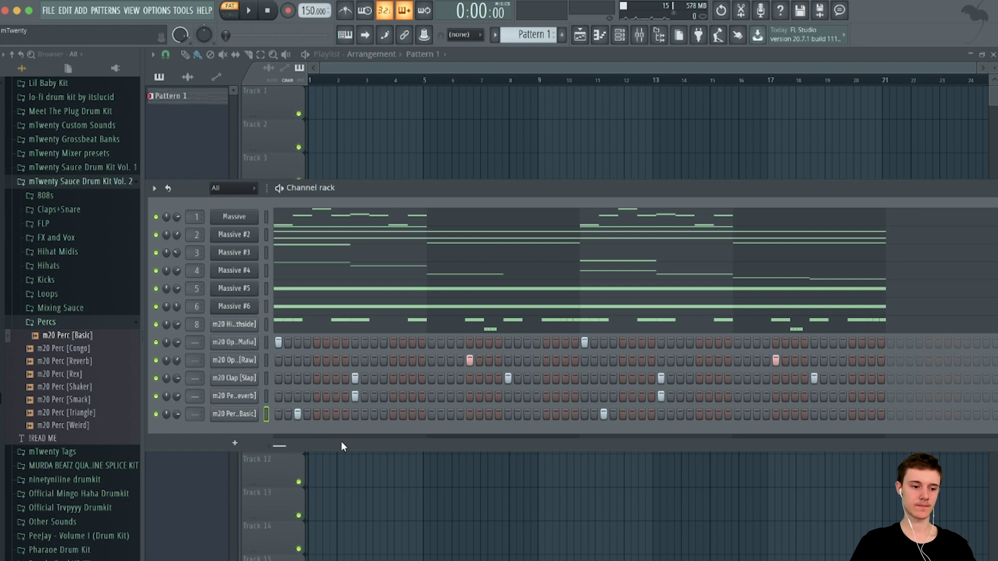
key("space")
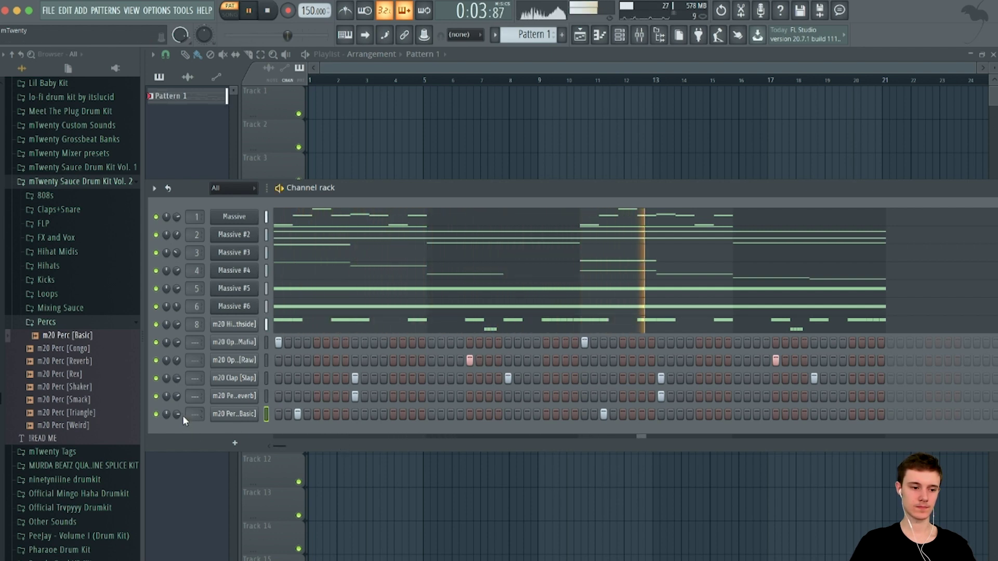
key("space")
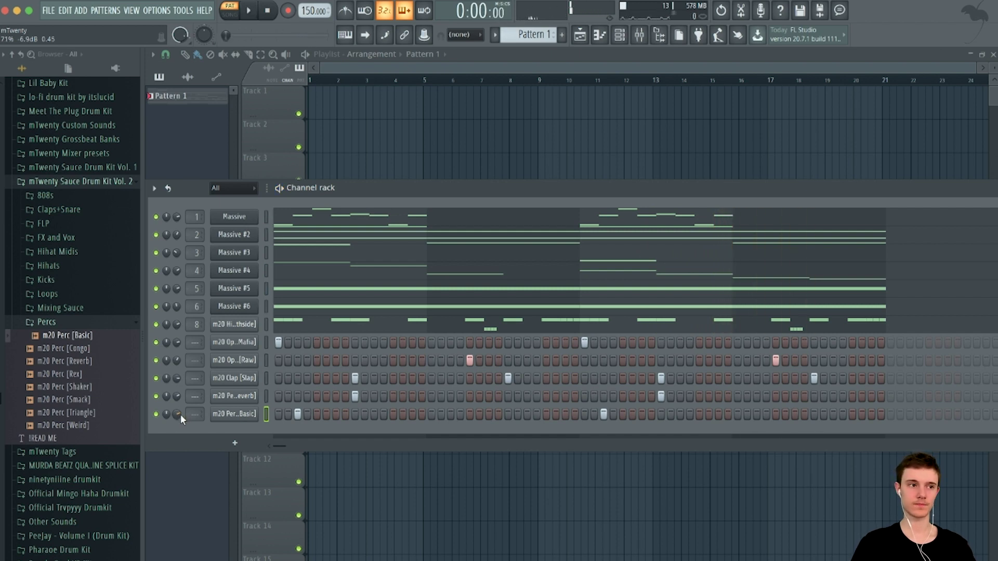
Add the Vol. 1 kit's m20 Snare 8 as a channel below the percussion, with hits on steps 15 and 47.
left_click(66, 322)
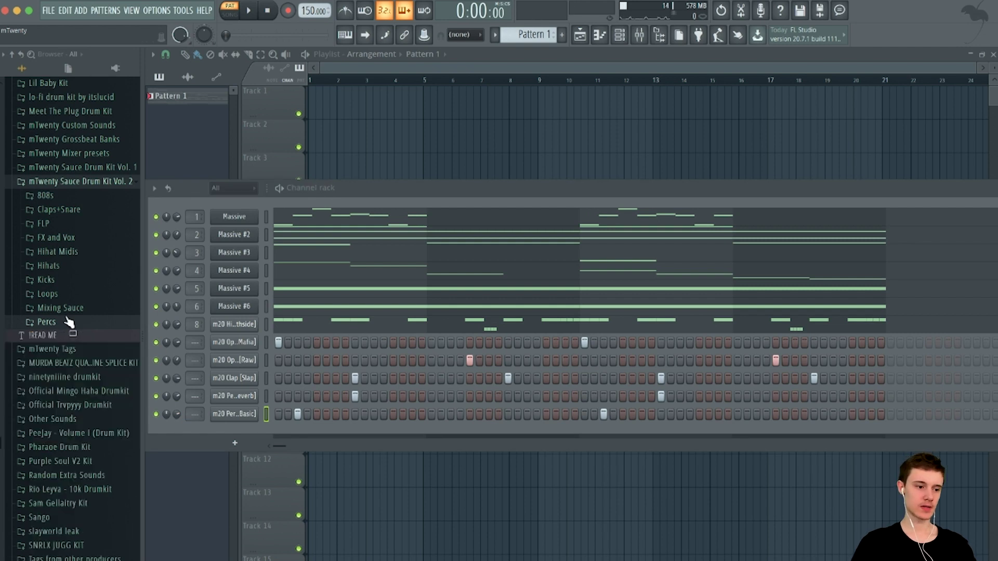
left_click(60, 169)
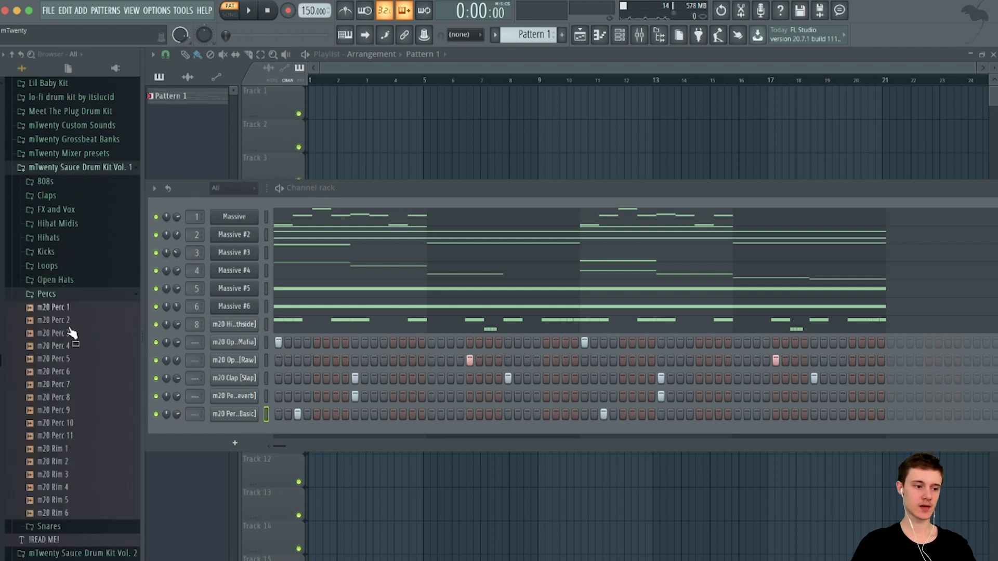
left_click(68, 294)
left_click(73, 311)
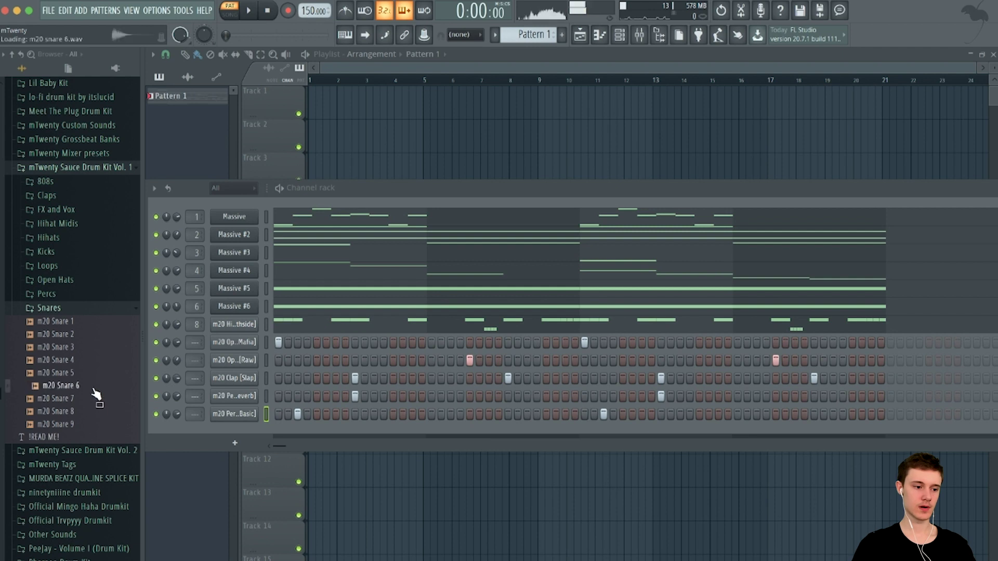
left_click(96, 412)
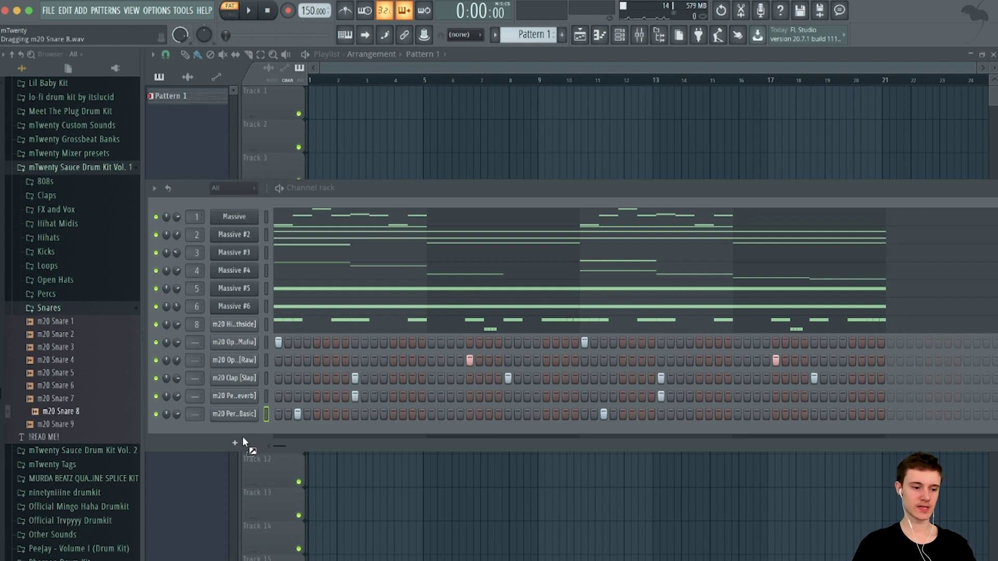
left_click_drag(238, 426, 238, 426)
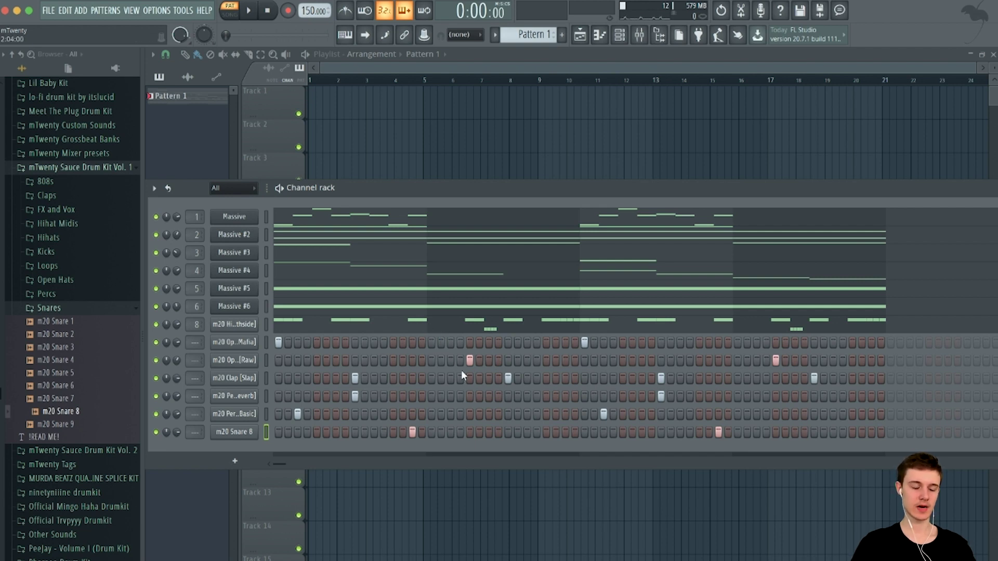
Lower the m20 Snare 8 channel's volume to about 64% while the pattern plays.
key("space")
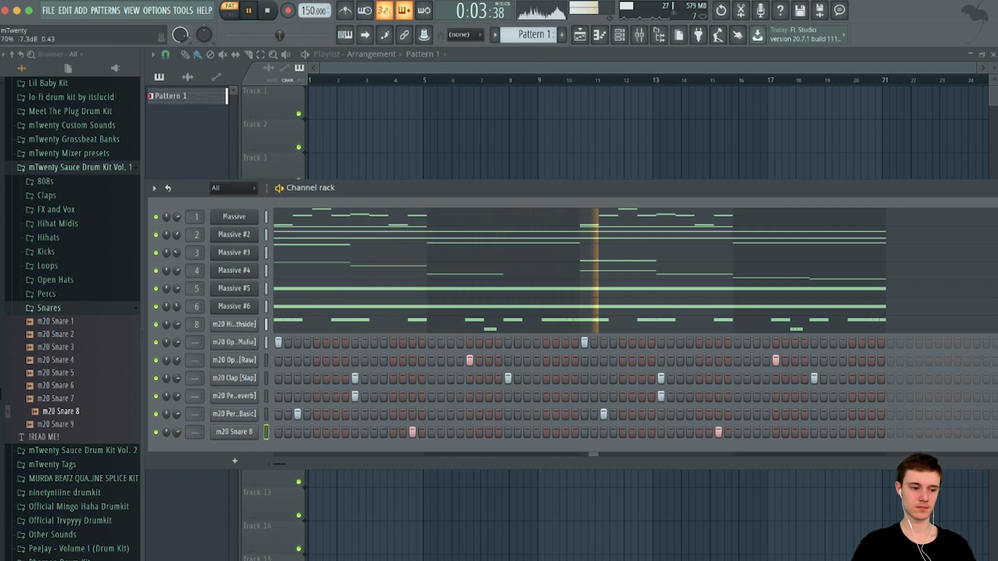
left_click_drag(176, 432, 176, 434)
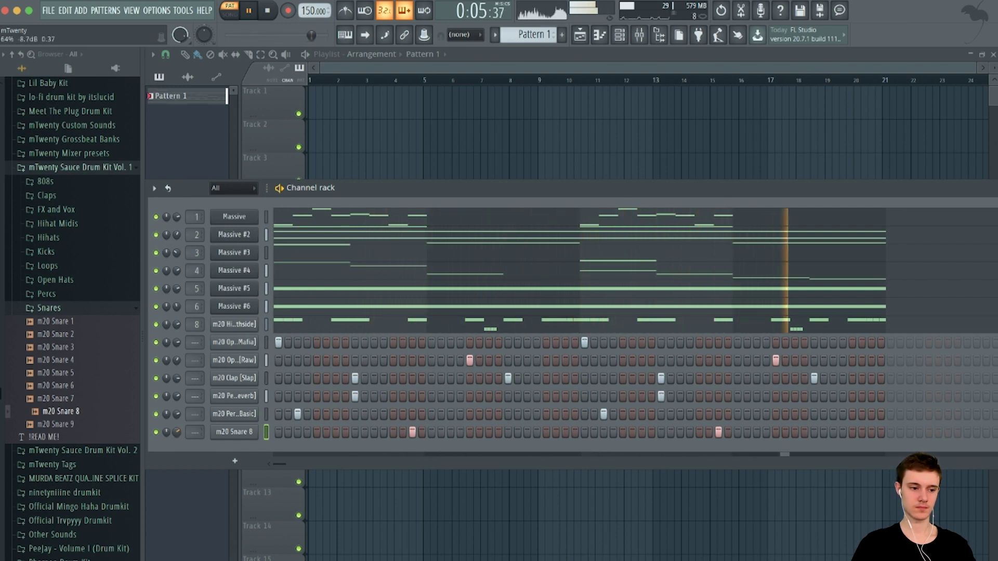
key("space")
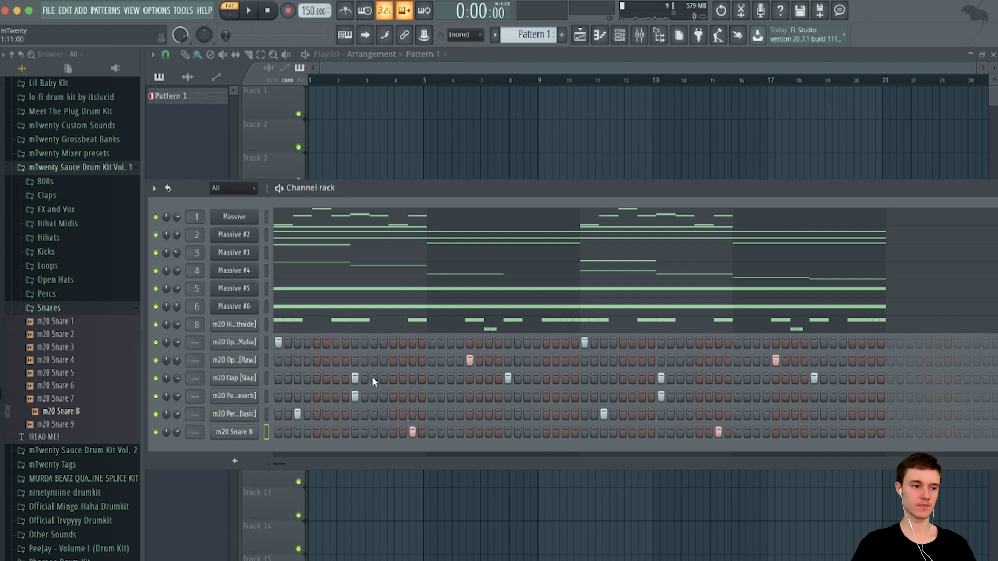
Add m20 Vox [Reverb Hit] from the Vol. 2 kit's FX and Vox folder as a channel with a hit on the first step.
left_click(64, 302)
left_click(59, 165)
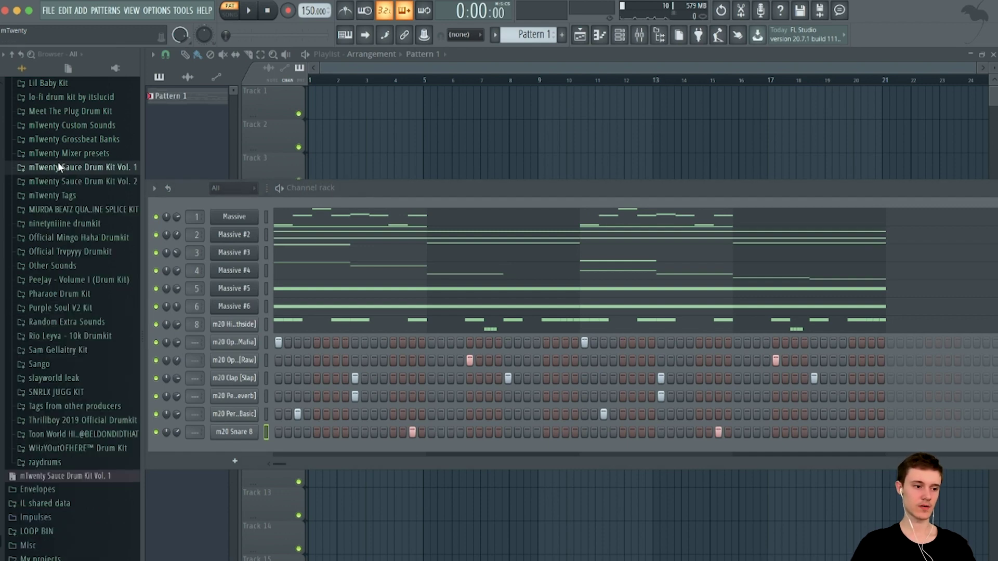
left_click(81, 182)
left_click(80, 237)
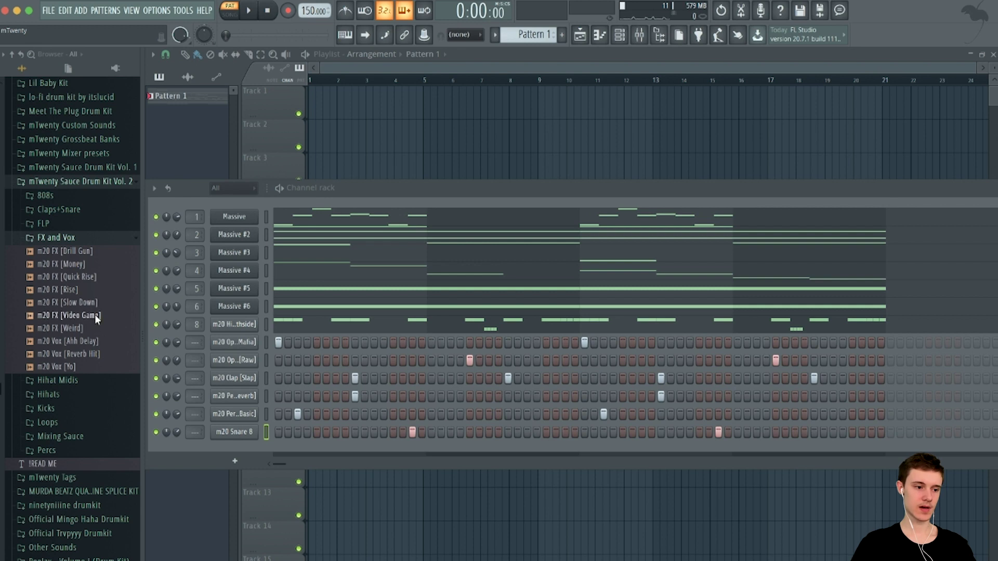
left_click(97, 354)
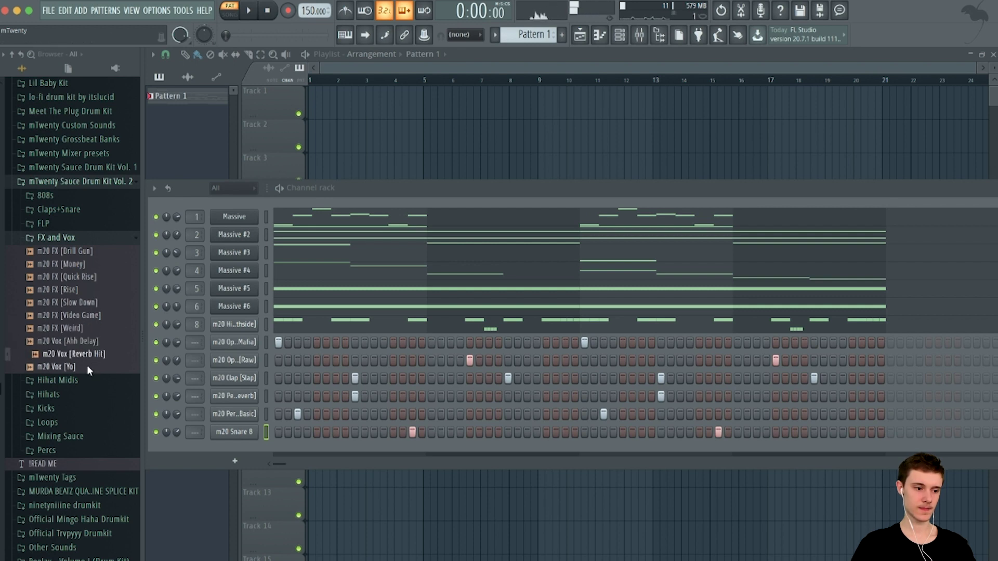
left_click_drag(87, 356, 229, 457)
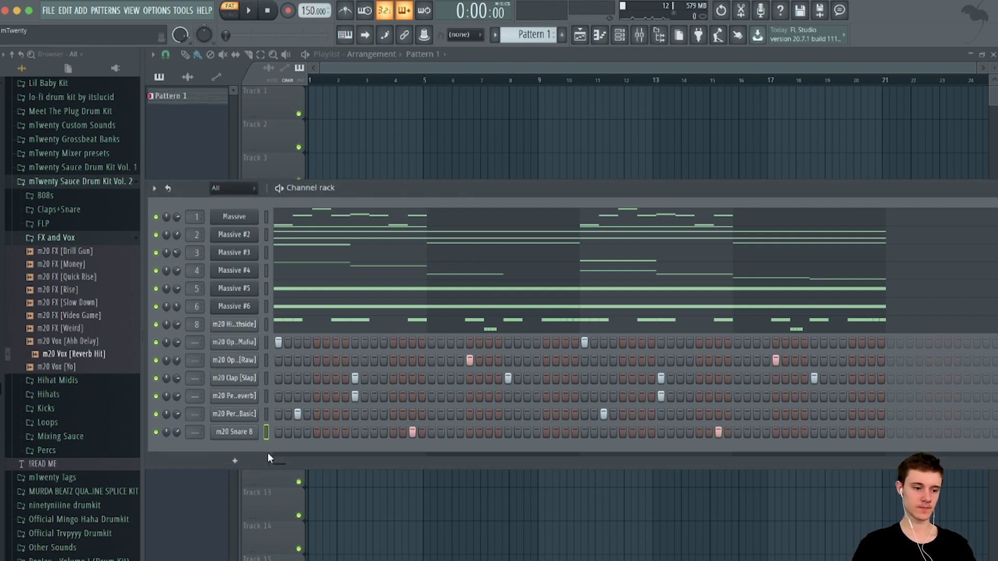
left_click_drag(99, 355, 237, 457)
right_click(192, 450)
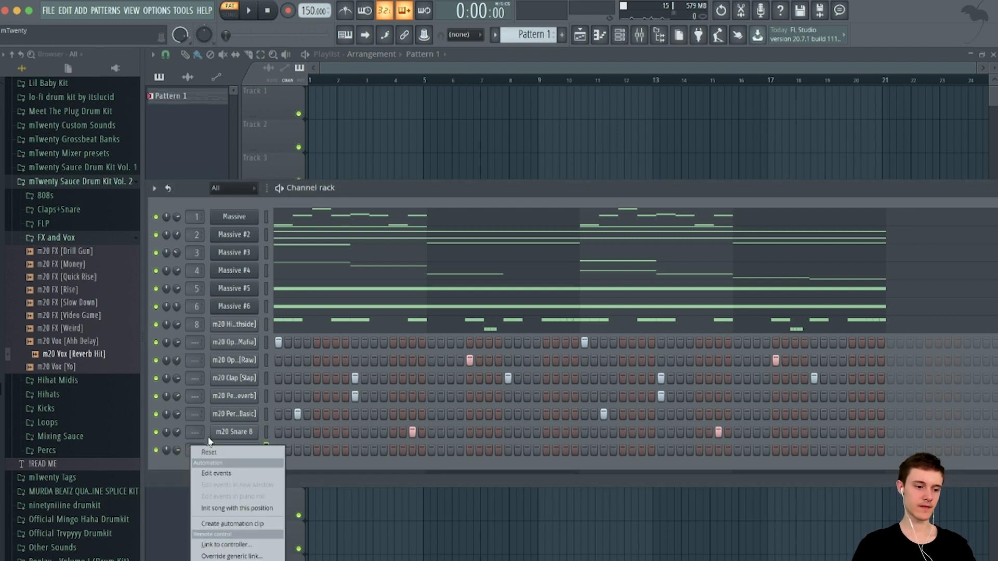
left_click(316, 453)
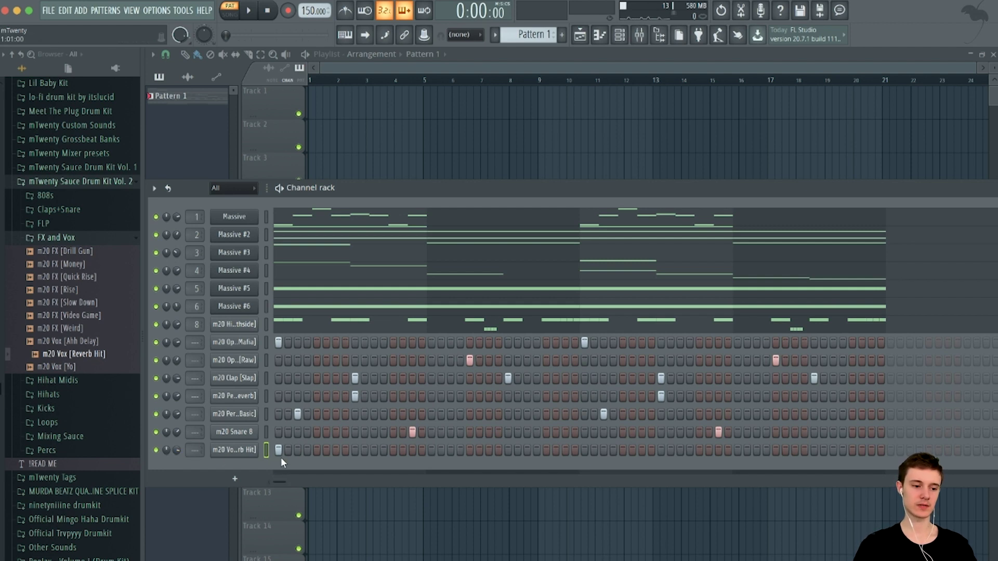
Play the pattern to check how the Reverb Hit vocal sits in the beat.
key("space")
key("space")
key("space")
key("space")
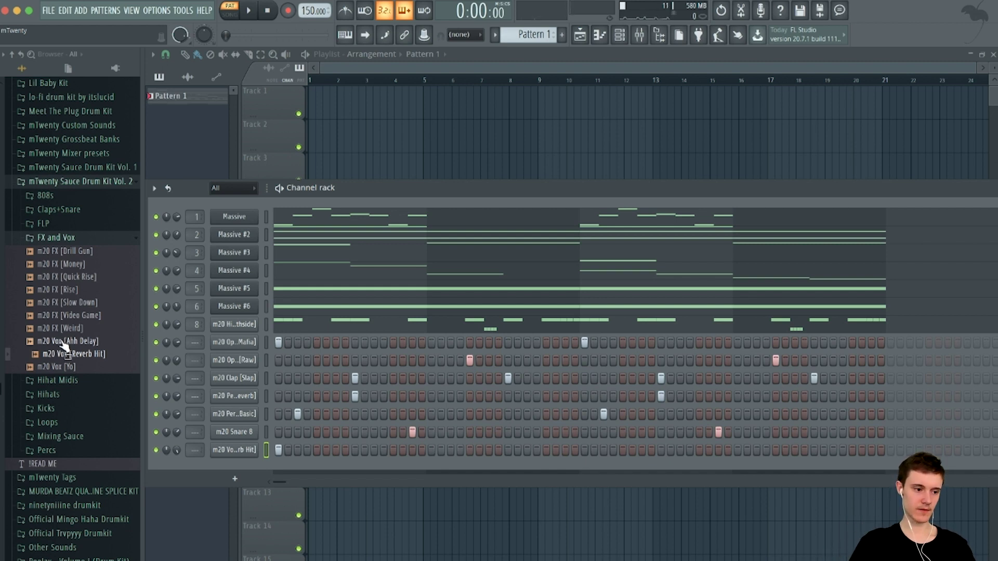
Add m20 Vox [Ahh Delay] as the bottom channel with a hit on step 23, and play the pattern.
left_click_drag(64, 346, 335, 469)
key("space")
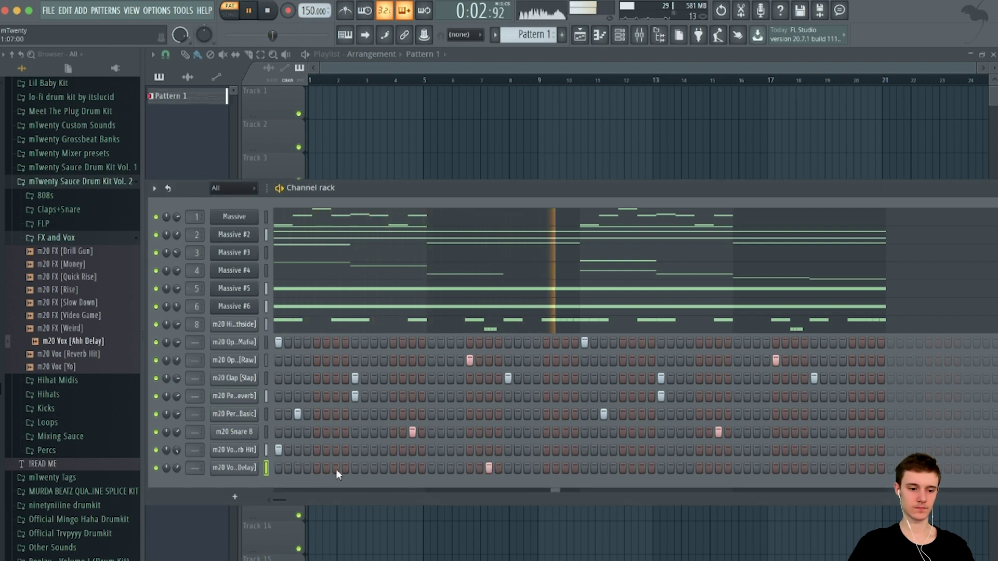
key("space")
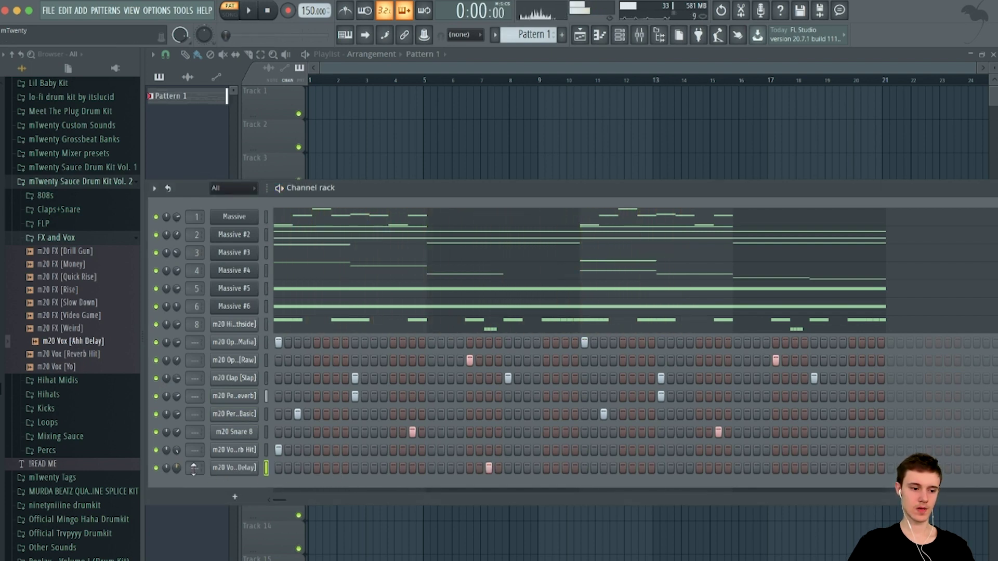
Adjust the time-stretching pitch of the m20 Vox [Ahh Delay] sample and lower its channel volume to 42% while playing the pattern.
left_click(230, 468)
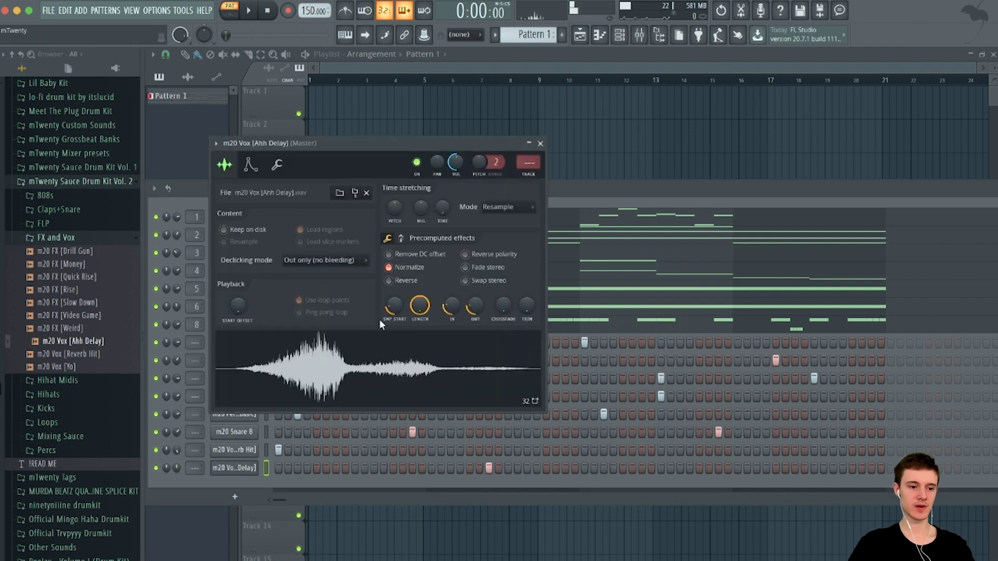
left_click_drag(394, 208, 395, 212)
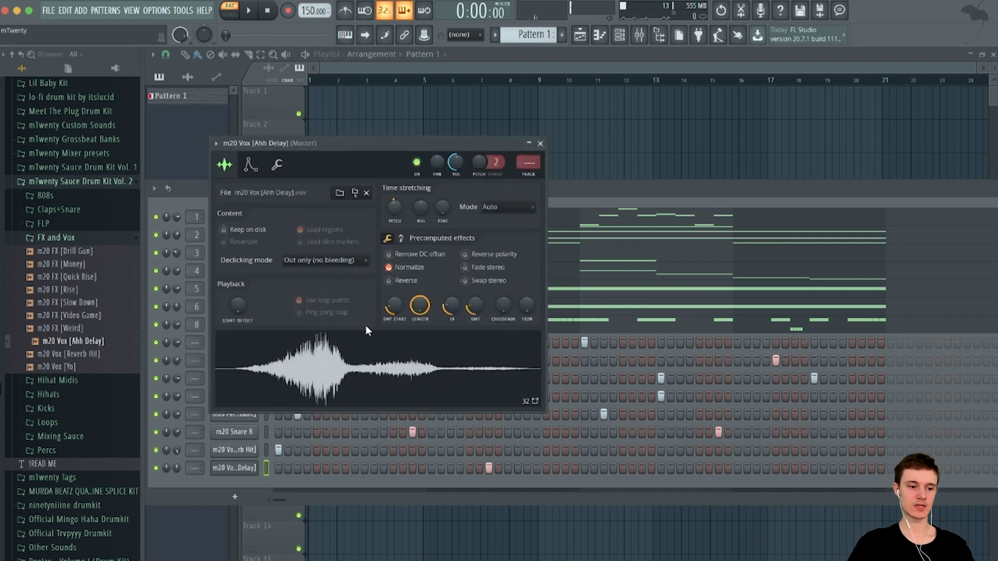
key("Escape")
key("space")
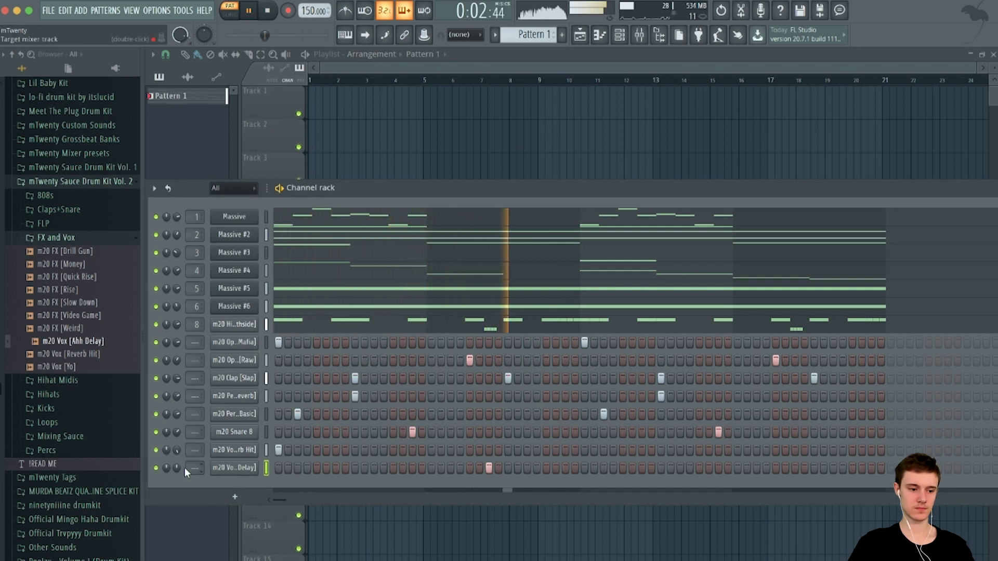
key("space")
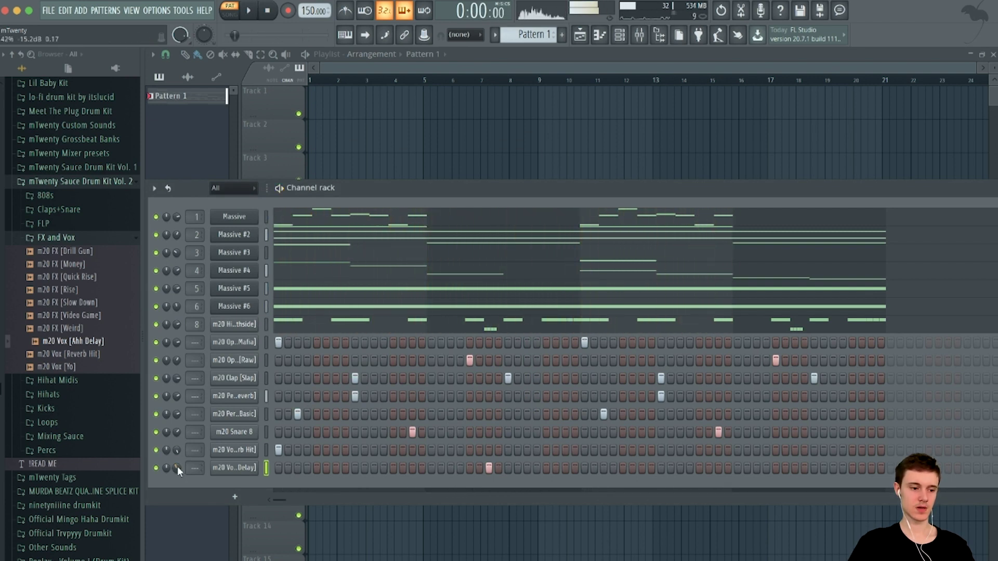
left_click(234, 468)
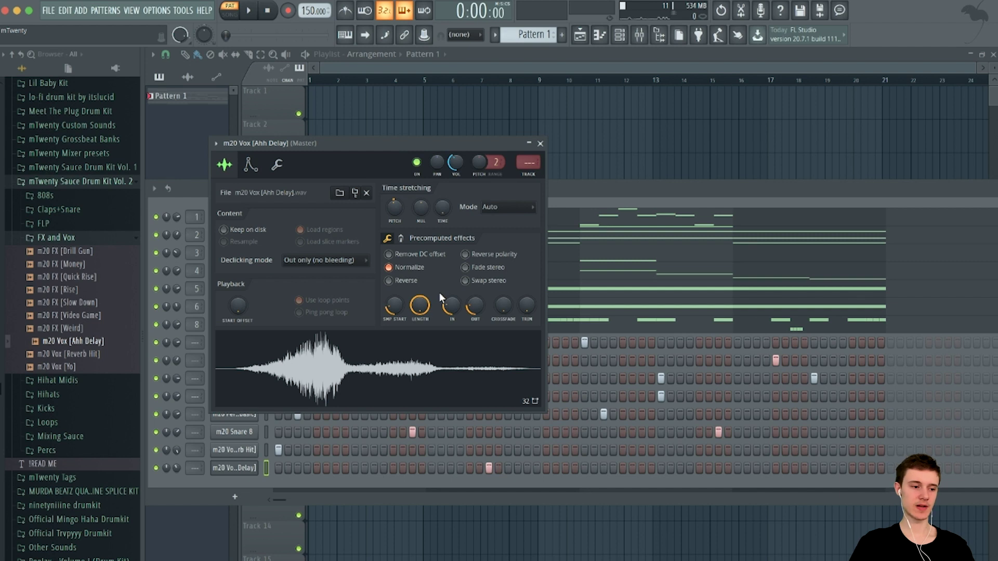
key("Escape")
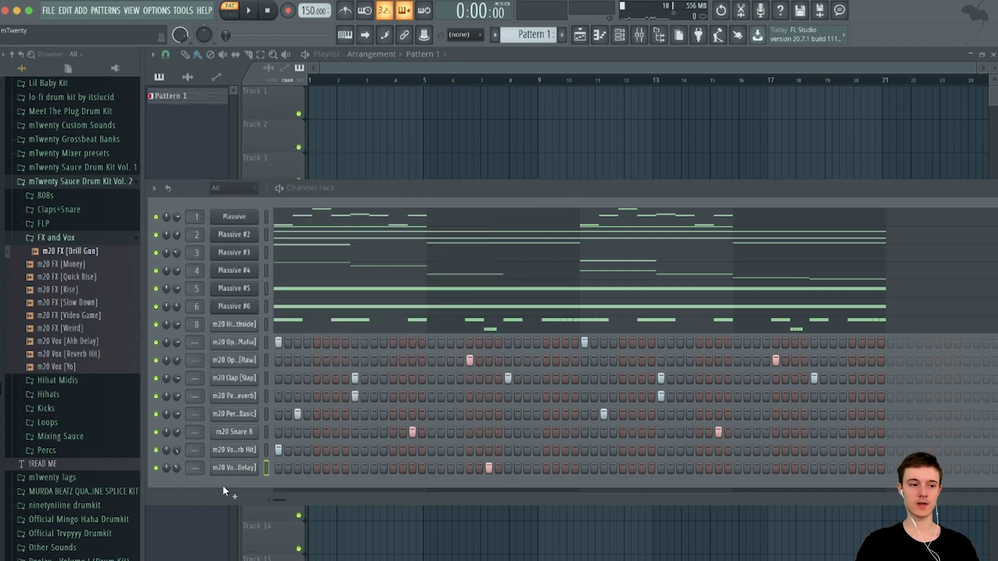
Add m20 808 [Filtered] from the Vol. 2 kit's 808s folder as the bottom channel and open its piano roll.
left_click(43, 195)
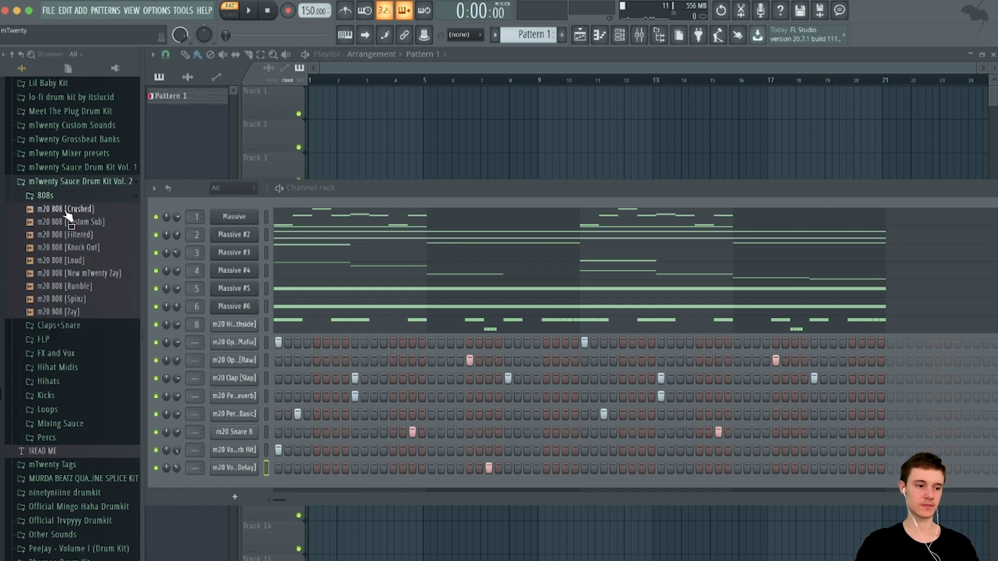
left_click_drag(62, 234, 225, 482)
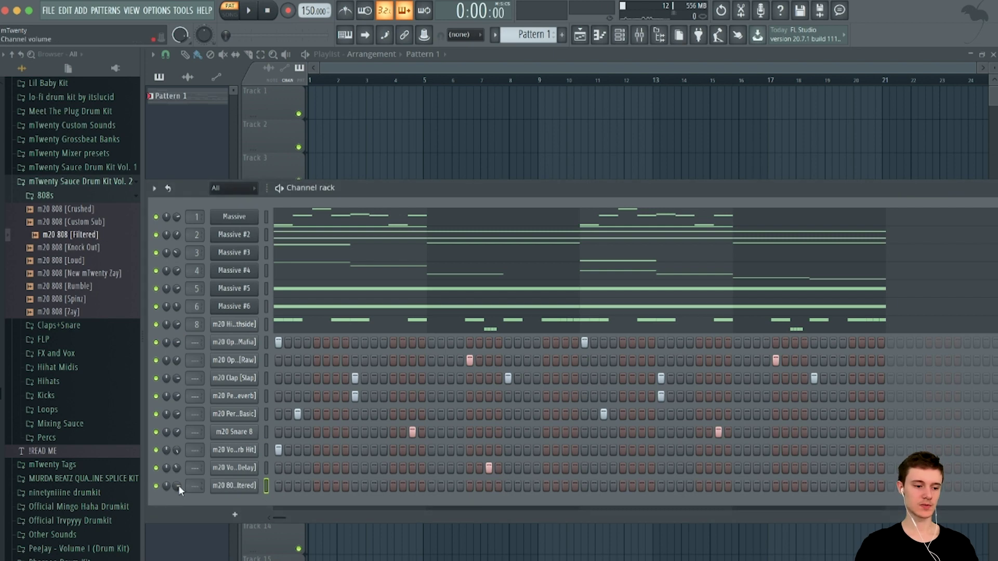
right_click(242, 488)
left_click(305, 467)
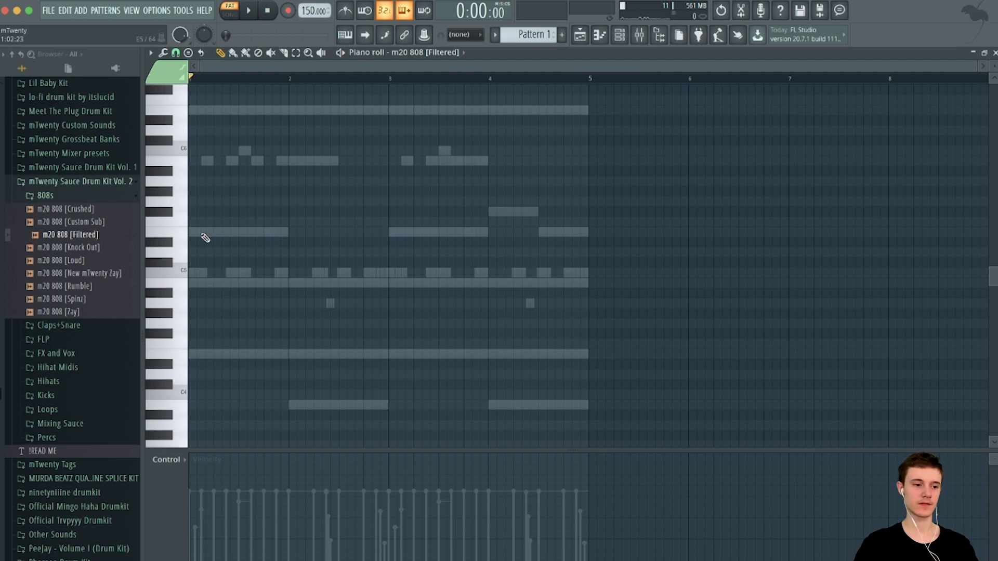
Write the four-bar m20 808 [Filtered] bassline, starting with a shortened E5 note at bar 1 that is repeated along the ghost notes.
left_click(203, 234)
left_click_drag(208, 233, 114, 241)
key("space")
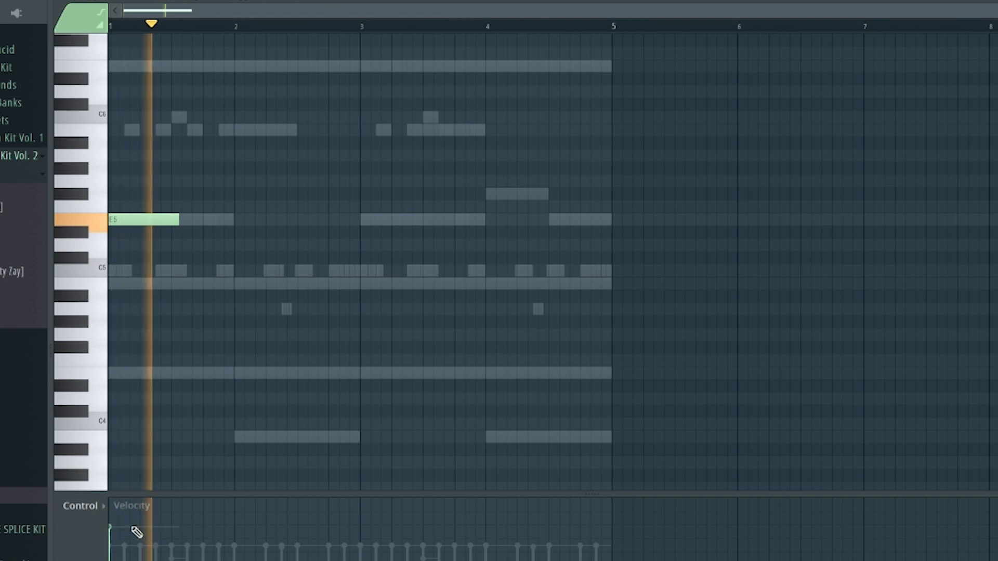
left_click_drag(178, 221, 151, 224)
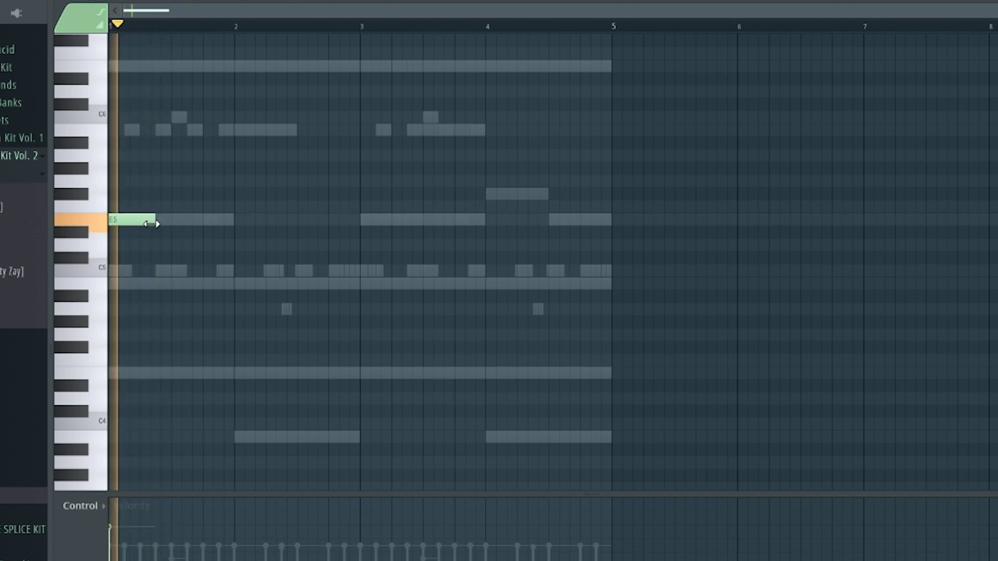
key("ctrl+b")
scroll(148, 233, "up", 1)
scroll(230, 229, "up", 4)
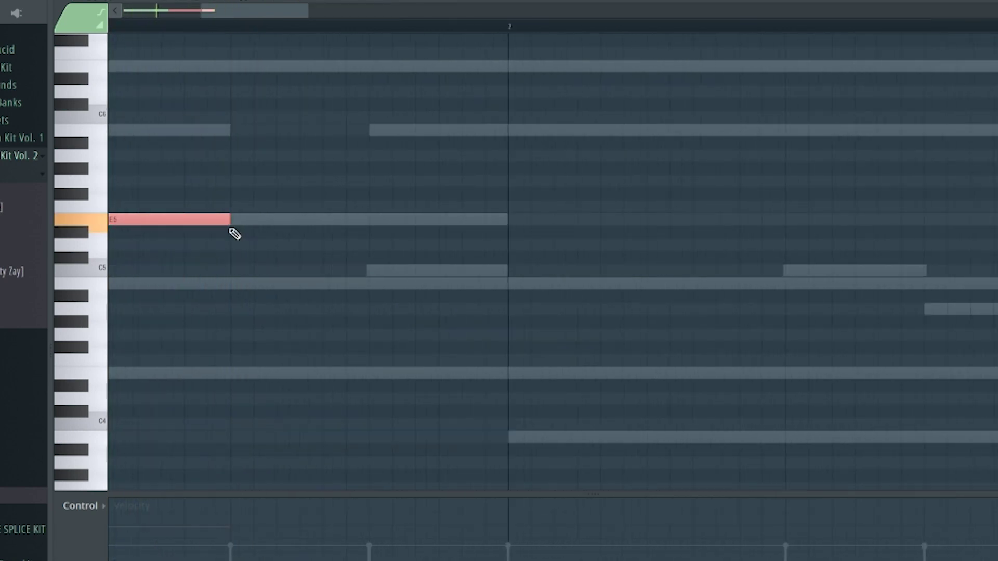
scroll(234, 234, "down", 2)
key("ctrl+b")
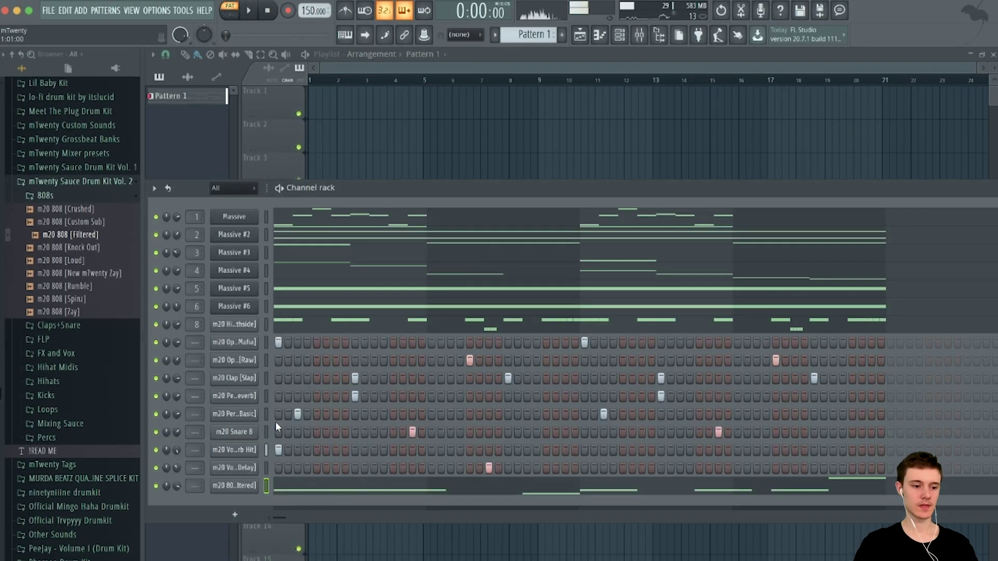
right_click(253, 489)
left_click(323, 546)
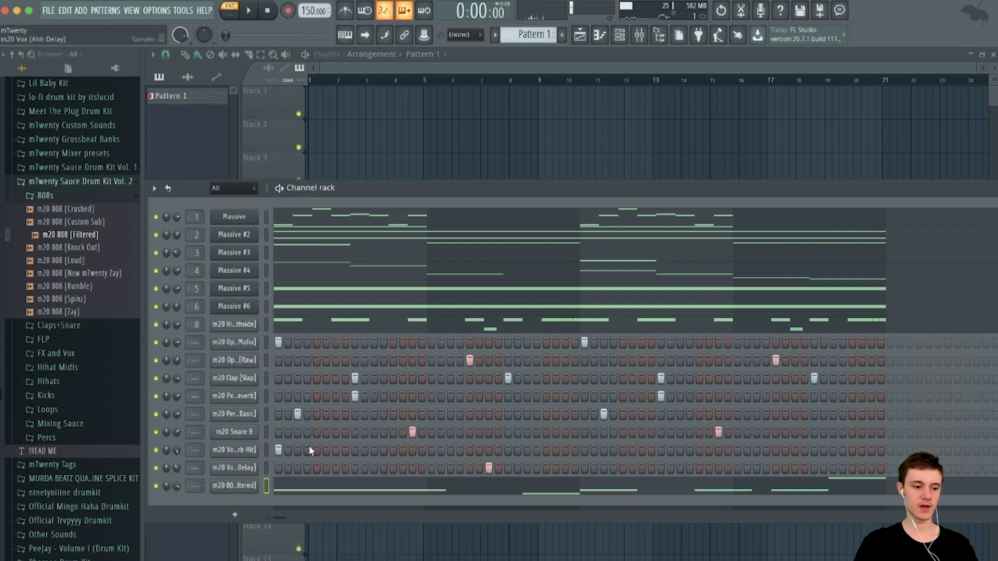
Load the Official mTwenty Master preset from the Vol. 2 kit's Mixing Sauce folder onto the mixer's Master track.
left_click(640, 36)
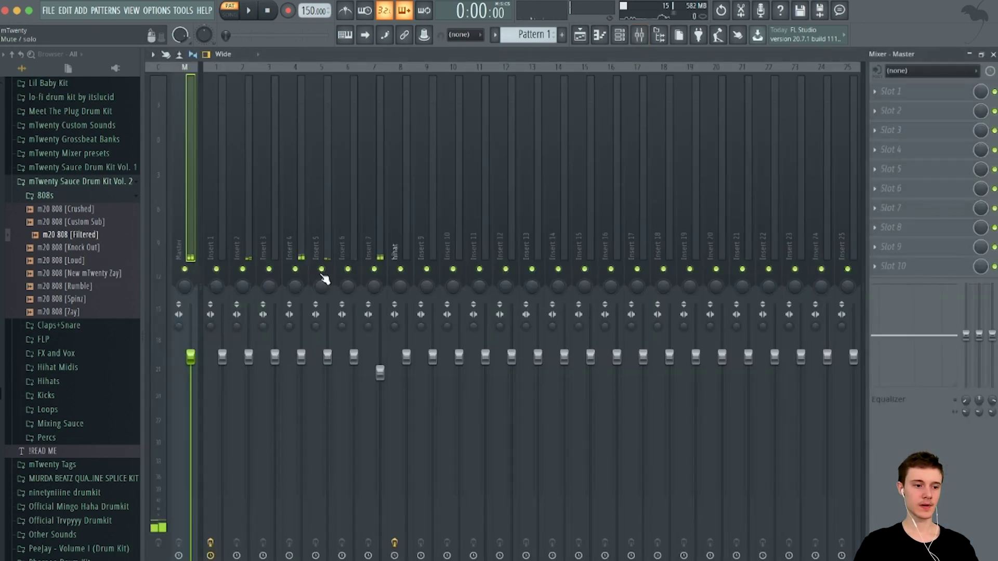
left_click(39, 193)
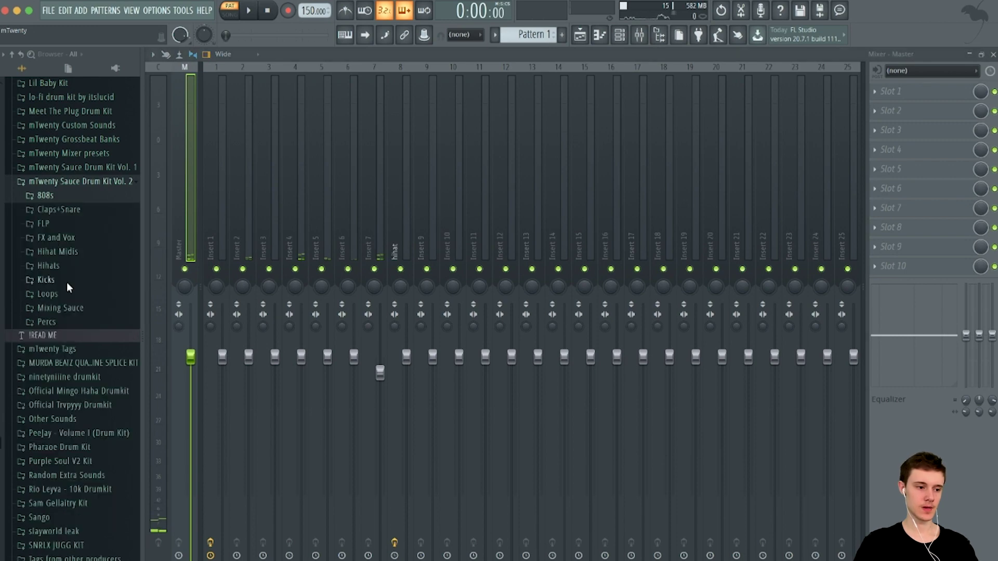
left_click(76, 309)
left_click(90, 358)
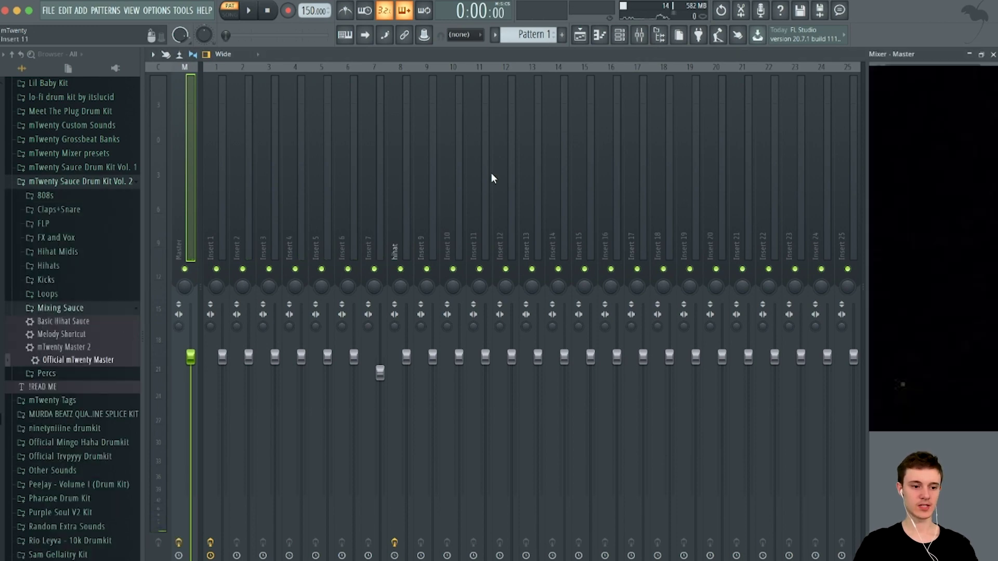
key("F9")
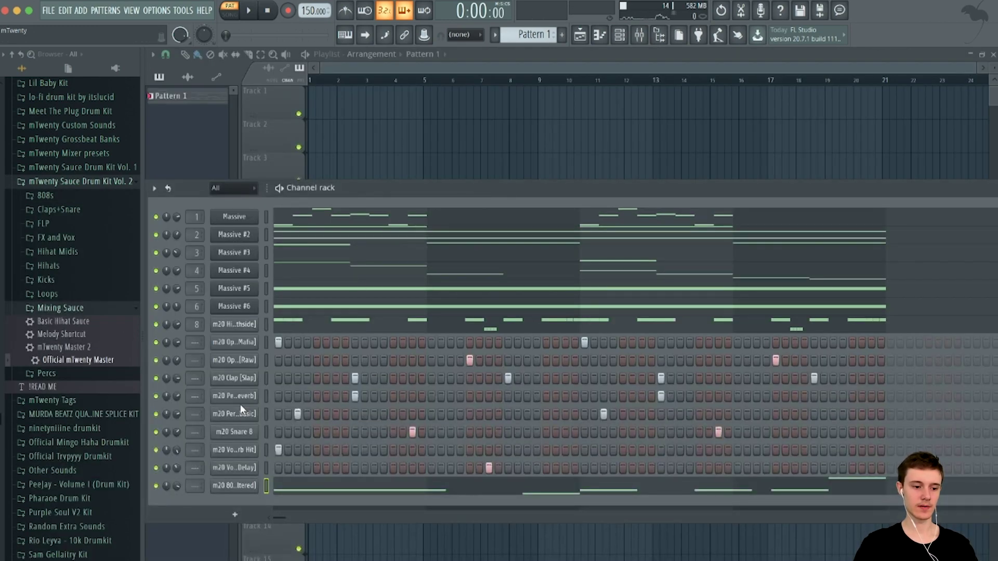
Lower the m20 808 [Filtered] channel volume while playing the pattern, and save the project.
key("space")
left_click_drag(177, 486, 177, 492)
key("ctrl+s")
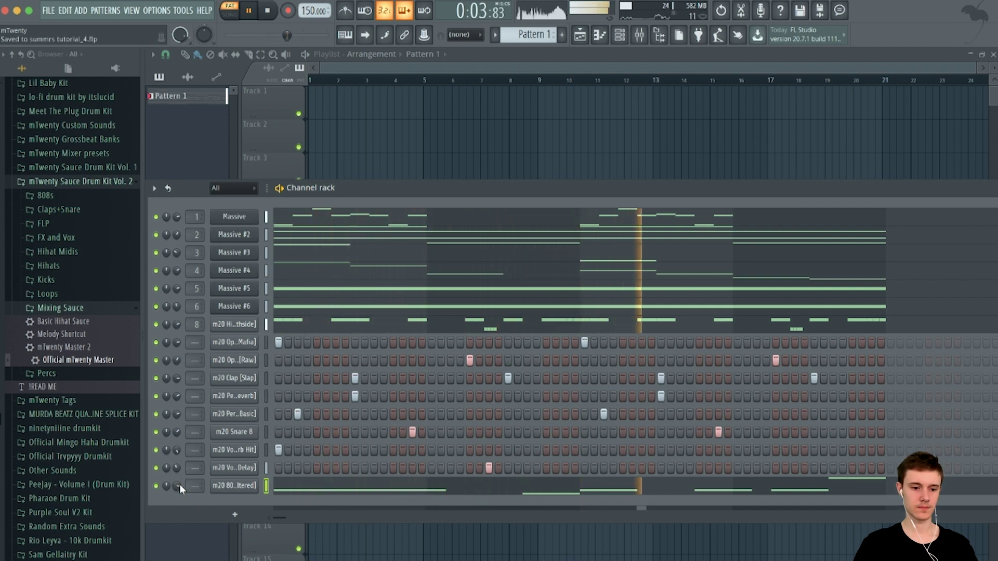
key("space")
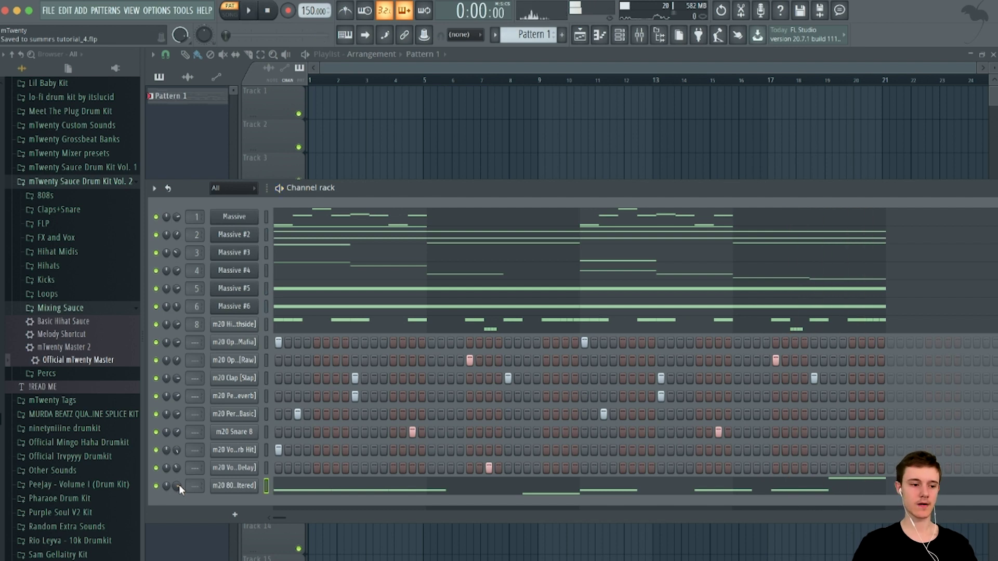
Add m20 808 [Crazy Zay] from the Vol. 1 kit's 808s folder as the bottom channel and open its piano roll.
left_click(63, 173)
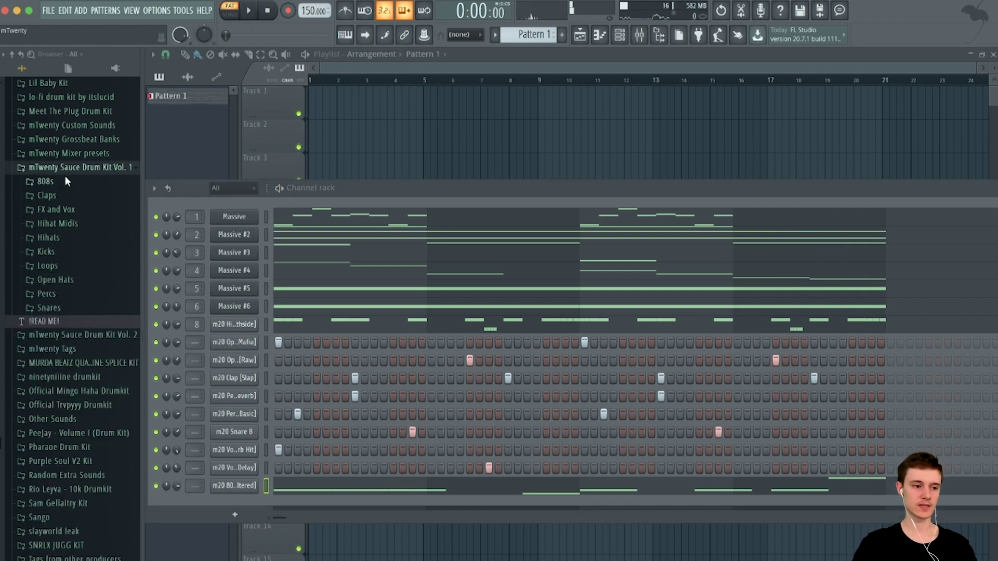
left_click(65, 179)
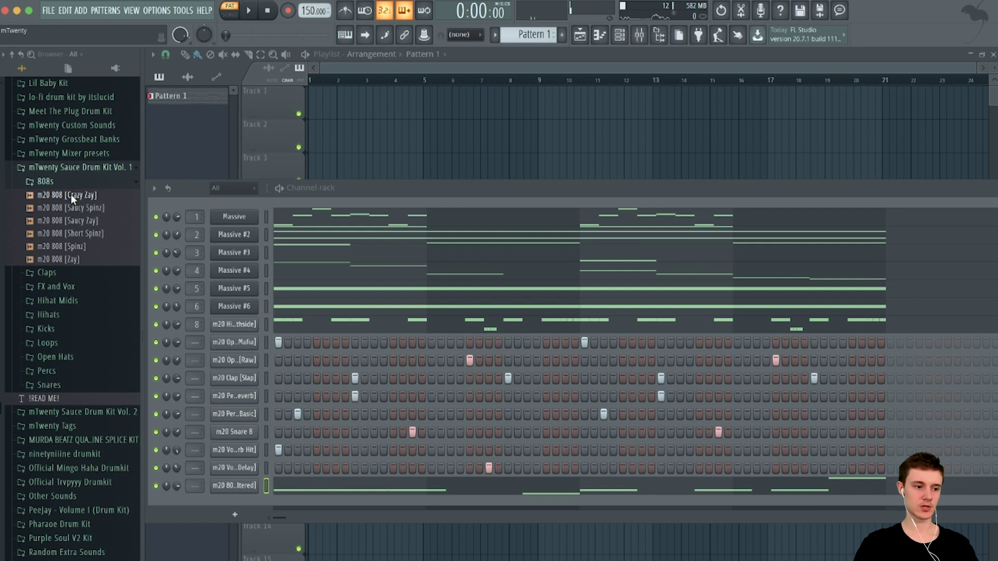
left_click(71, 195)
left_click_drag(72, 199, 239, 502)
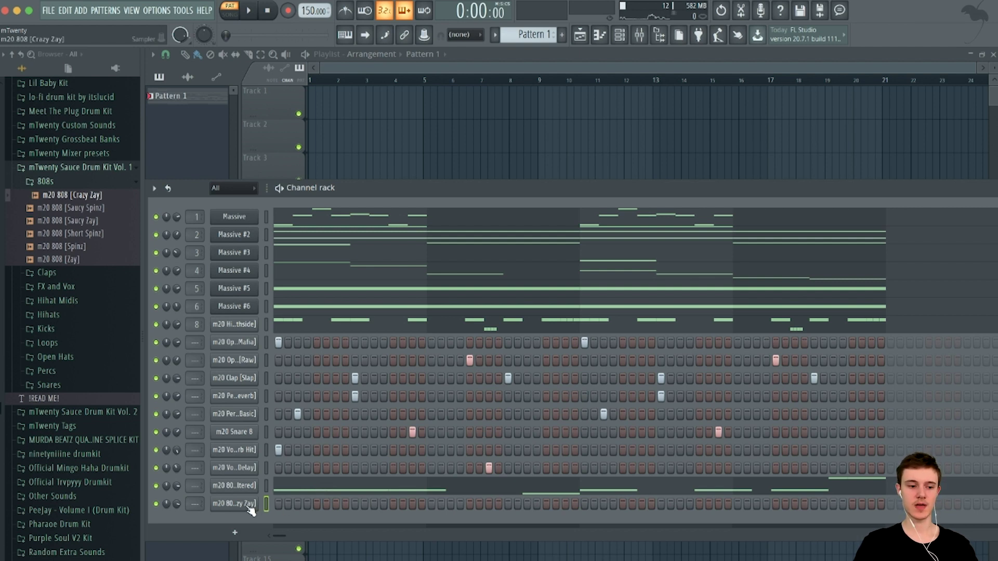
key("F7")
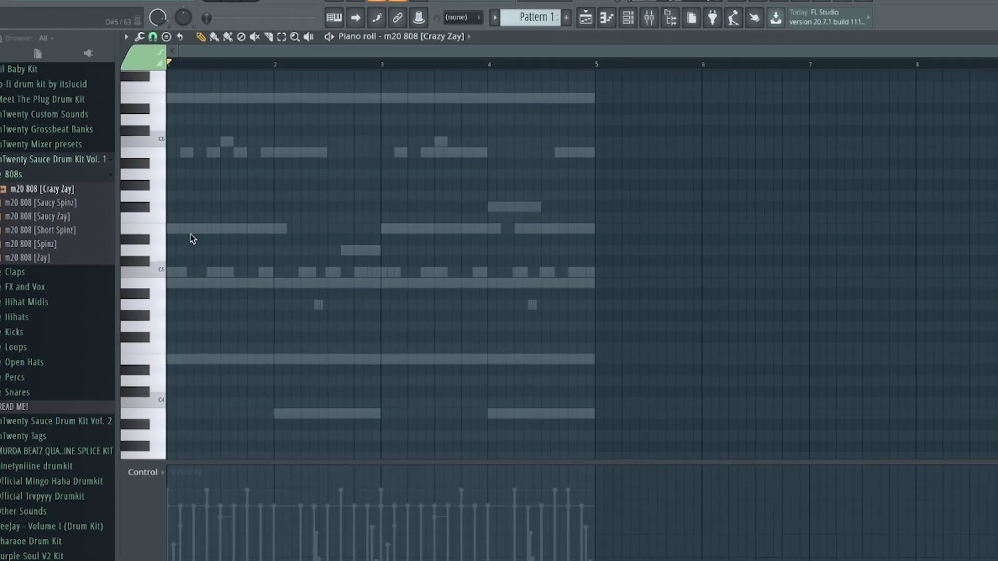
Write the m20 808 [Crazy Zay] bassline with back-to-back E5 notes from bar 1, dropping to B4 midway through bar 2.
left_click(187, 237)
key("space")
left_click_drag(167, 236, 130, 225)
key("space")
key("space")
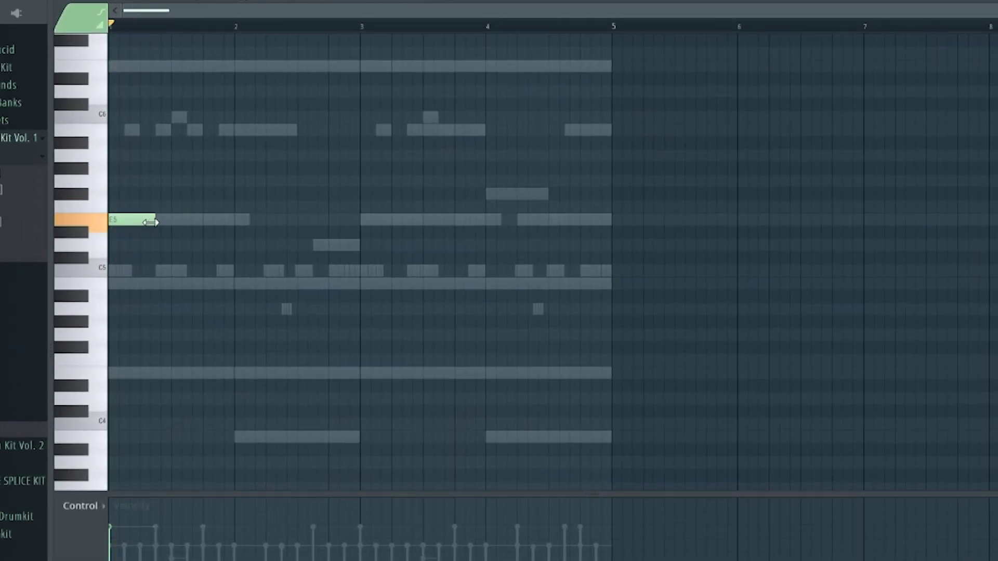
left_click(157, 219)
left_click(207, 219)
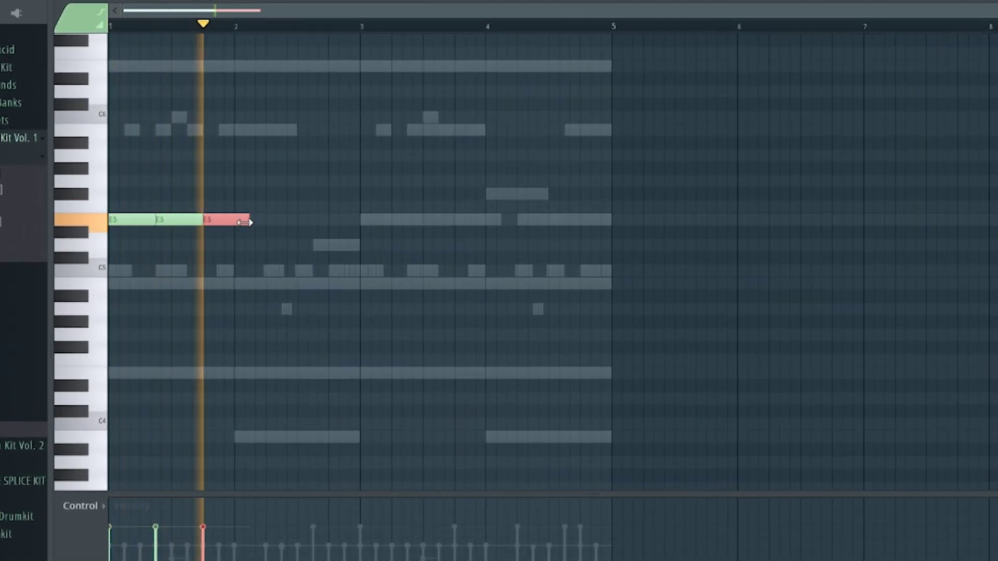
left_click(260, 220)
left_click(314, 219)
left_click_drag(314, 217, 312, 259)
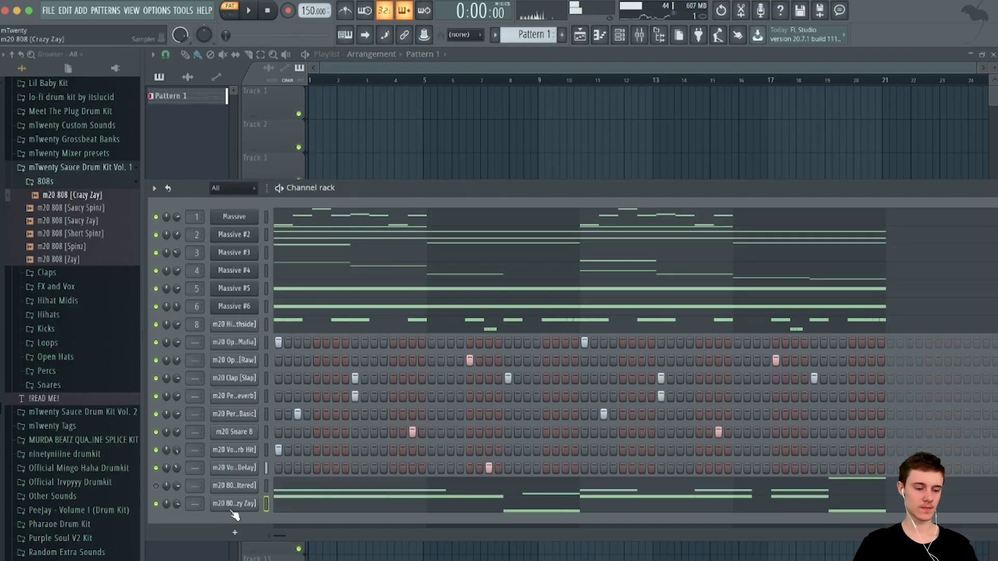
Play the pattern with the m20 808 [Crazy Zay] notes open in the piano roll to check the bassline.
right_click(234, 503)
left_click(314, 543)
left_click(293, 500)
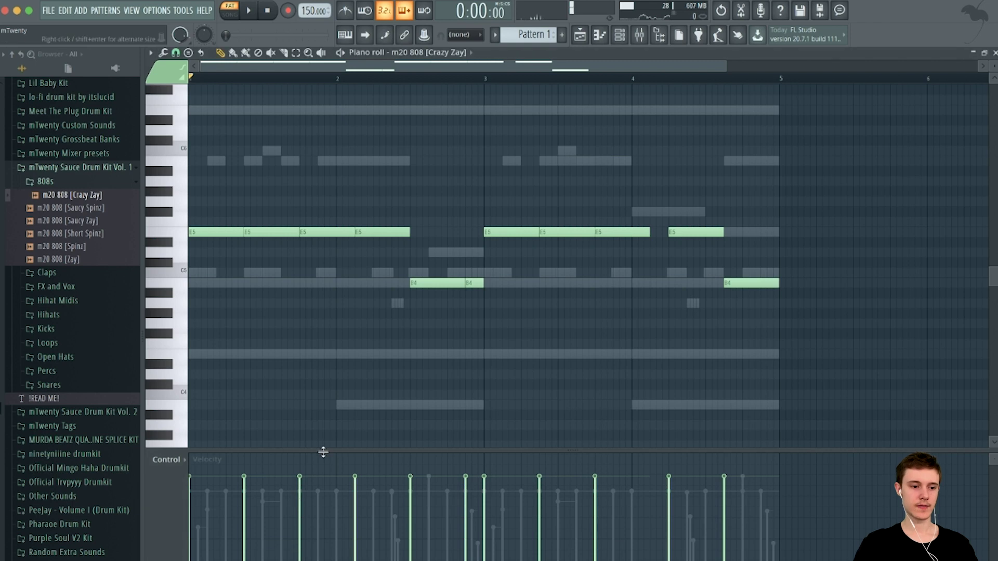
scroll(311, 428, "down", 1)
key("space")
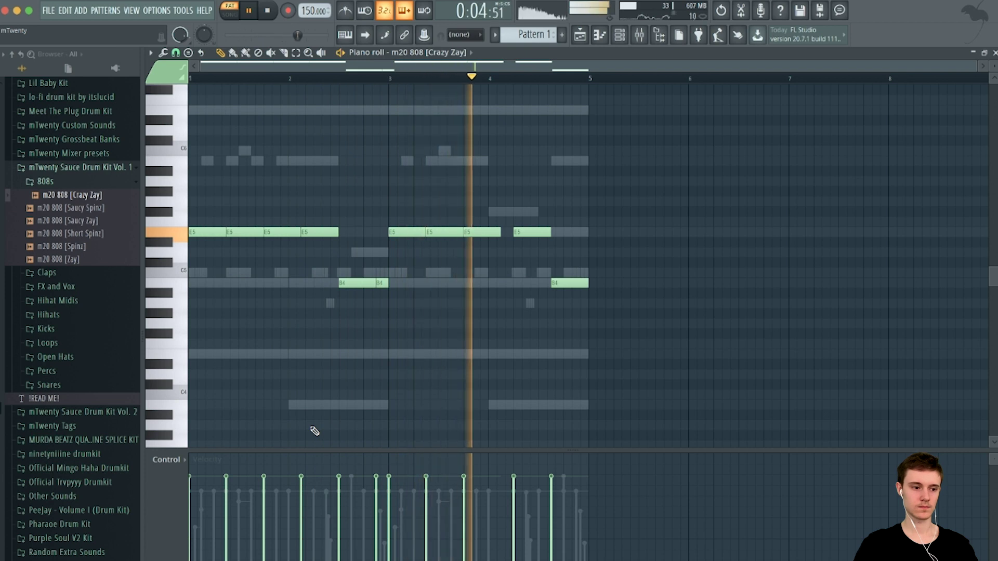
key("space")
key("F7")
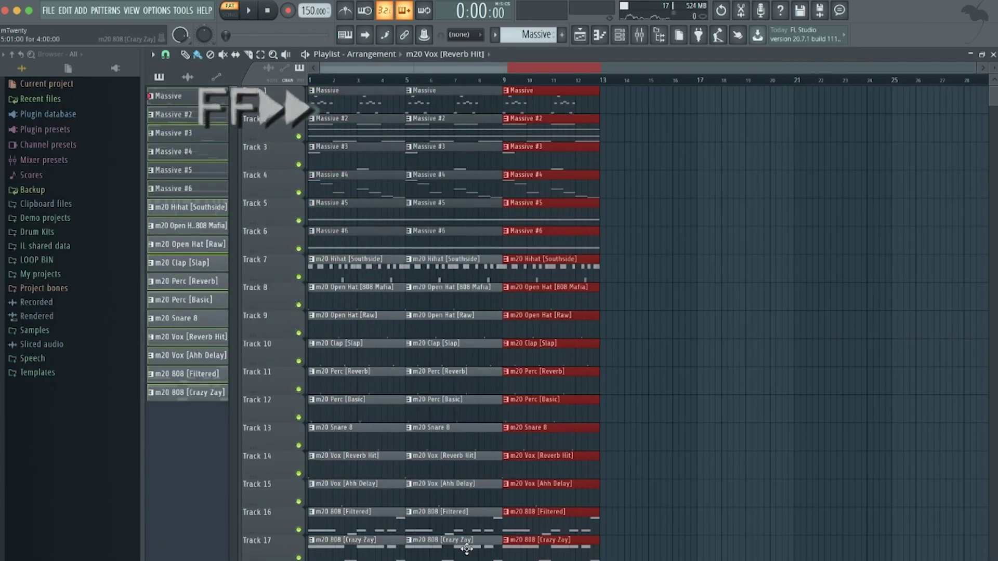
Move the m20 808 [Crazy Zay] clip to bar 25 and repeat the drum, vocal and m20 808 [Filtered] clips from bar 9 through bar 24.
left_click_drag(576, 546, 969, 545)
left_click_drag(550, 512, 468, 262)
key("ctrl+b")
key("ctrl+b")
key("ctrl+b")
key("ctrl+b")
key("Delete")
Delete both open hats and Ahh Delay from bars 9–16, surplus Reverb Hit clips, and Massive and Massive #3 from bars 1–4.
right_click(478, 295)
right_click(546, 319)
right_click(496, 497)
right_click(546, 462)
right_click(333, 107)
right_click(346, 153)
Extend the melody clips through bar 16 and remove Massive and Massive #3 from bars 9–16.
left_click_drag(524, 244, 468, 94)
key("space")
key("ctrl+b")
right_click(479, 101)
right_click(478, 153)
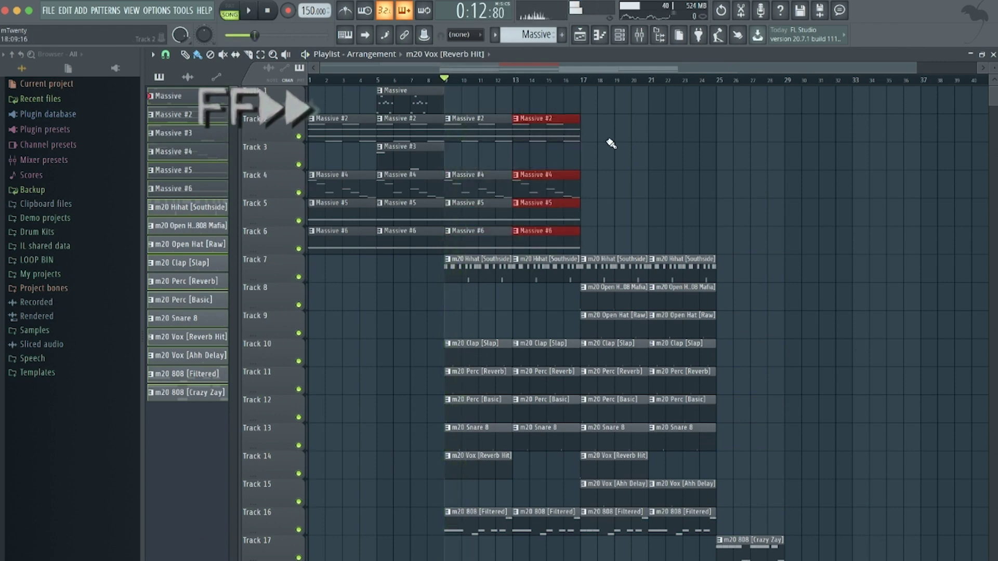
Copy the bars 5–8 melody clips to bar 17, repeat them through bar 32, and delete Massive #4 from bars 25–32.
key("space")
left_click_drag(419, 241, 387, 97)
left_click_drag(397, 109, 584, 111)
key("ctrl+b")
key("ctrl+b")
key("ctrl+b")
right_click(699, 190)
right_click(759, 188)
Copy the full set of melody layers into bars 33–40 and extend Massive and Massive #2 through bar 48.
left_click_drag(655, 241, 583, 81)
left_click_drag(571, 239, 819, 239)
key("ctrl+b")
key("space")
right_click(867, 184)
key("space")
key("ctrl+b")
Extend the drum and vocal clips through bar 40, leaving out m20 808 [Filtered] after bar 24 and both vocals in bars 25–32.
left_click_drag(593, 522, 514, 267)
key("ctrl+b")
right_click(627, 521)
right_click(668, 520)
key("ctrl+b")
right_click(665, 495)
right_click(631, 494)
right_click(633, 463)
Trim the start of the bar 25 drum clips to bar 27 and shorten the ends of the clips just before bar 25.
left_click_drag(635, 447, 609, 265)
left_click_drag(602, 336, 625, 336)
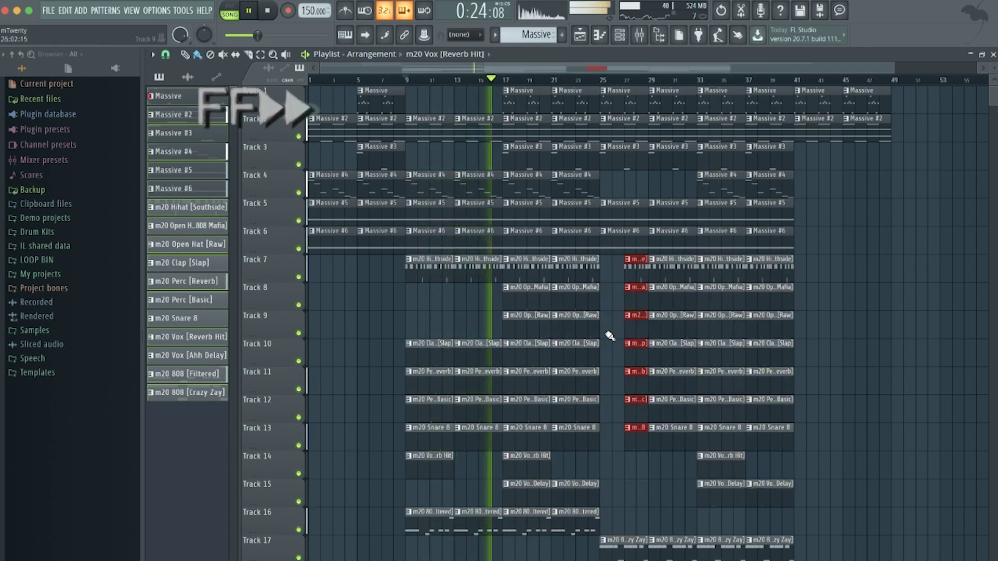
left_click_drag(588, 497, 575, 265, "ctrl")
left_click_drag(599, 275, 593, 275)
Delete the Massive #6 clips from bars 25–32, save the project, and play the transition around bar 25.
scroll(600, 270, "up", 1)
left_click(598, 80)
scroll(624, 267, "down", 2)
key("ctrl+s")
right_click(626, 242)
right_click(595, 248)
key("space")
key("space")
Duplicate the bars 33–40 drum and vocal clips into bars 41–48 and trim the final clips to end at bar 47.
left_click_drag(749, 500, 656, 265)
key("ctrl+b")
left_click_drag(825, 494, 795, 265, "ctrl")
left_click_drag(817, 269, 798, 269)
key("space")
Extend Massive #6 through bar 48 and duplicate the whole bars 9–48 arrangement to start at bar 49.
left_click_drag(832, 552, 419, 92, "ctrl")
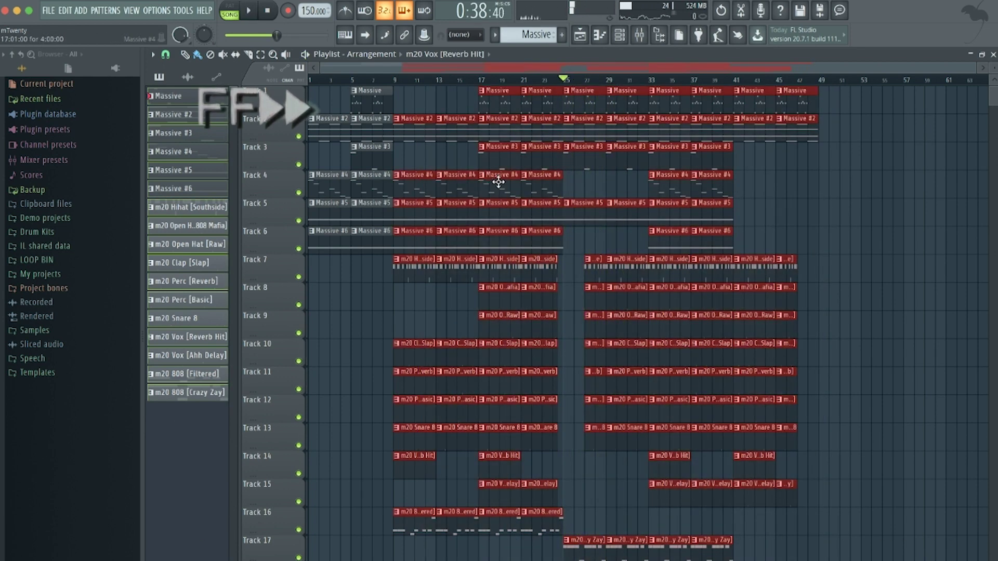
left_click_drag(740, 247, 676, 234, "ctrl")
key("ctrl+b")
mouse_move(855, 556)
left_mouse_down("ctrl")
mouse_move(628, 339)
mouse_move(416, 93)
left_mouse_up("ctrl")
key("ctrl+b")
Copy the bars 49–64 section to bar 89, and extend its melody clips through bar 112 with the Massive clips removed there.
left_click_drag(713, 556, 627, 88, "ctrl")
left_click_drag(635, 127, 895, 130, "shift")
mouse_move(909, 254)
left_mouse_down("ctrl")
mouse_move(883, 79)
mouse_move(863, 84)
left_mouse_up("ctrl")
key("ctrl+b")
right_click(932, 104)
right_click(910, 112)
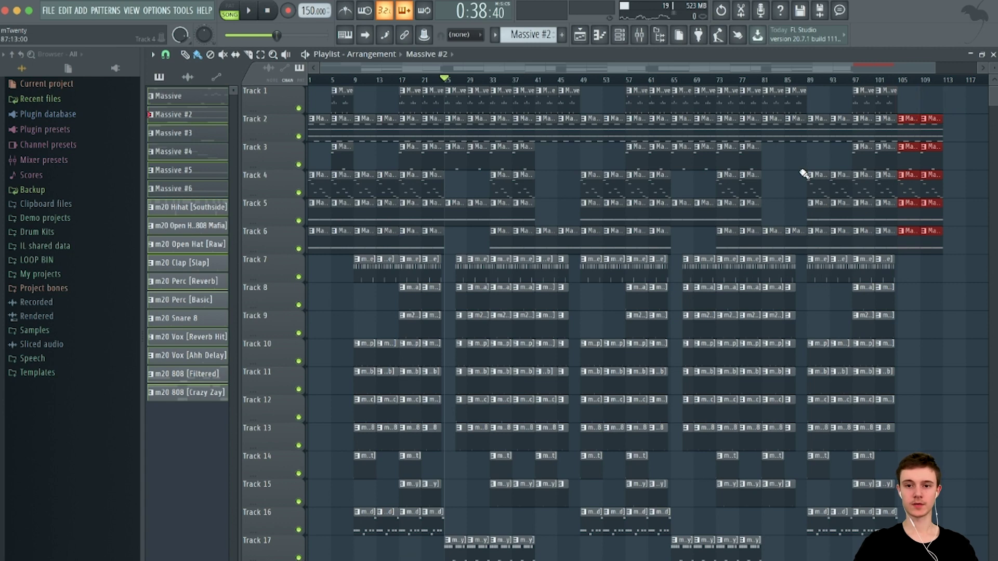
Play the finished arrangement from bar 9 to review it.
scroll(585, 267, "down", 1)
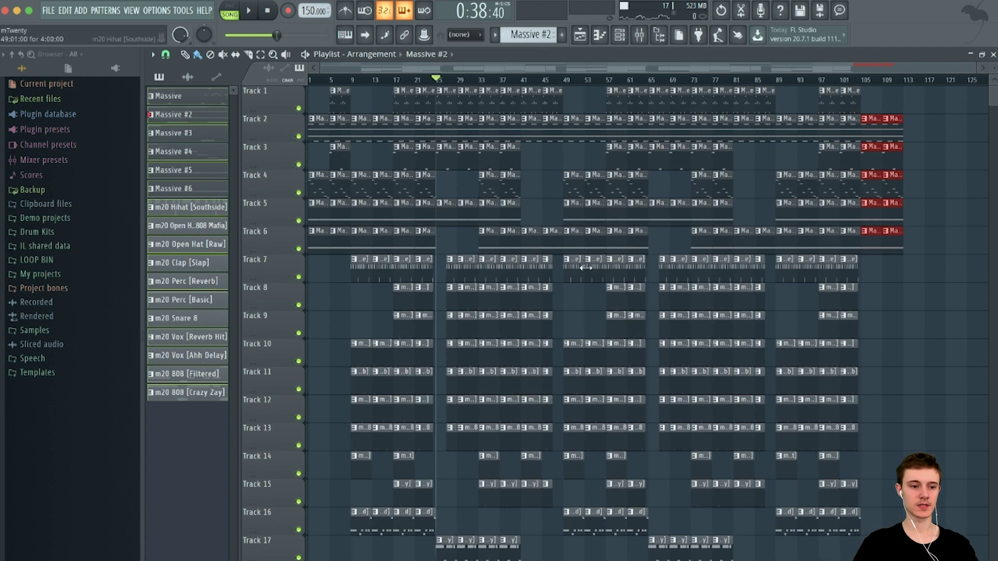
scroll(346, 90, "up", 3)
left_click(354, 81)
scroll(437, 223, "down", 3)
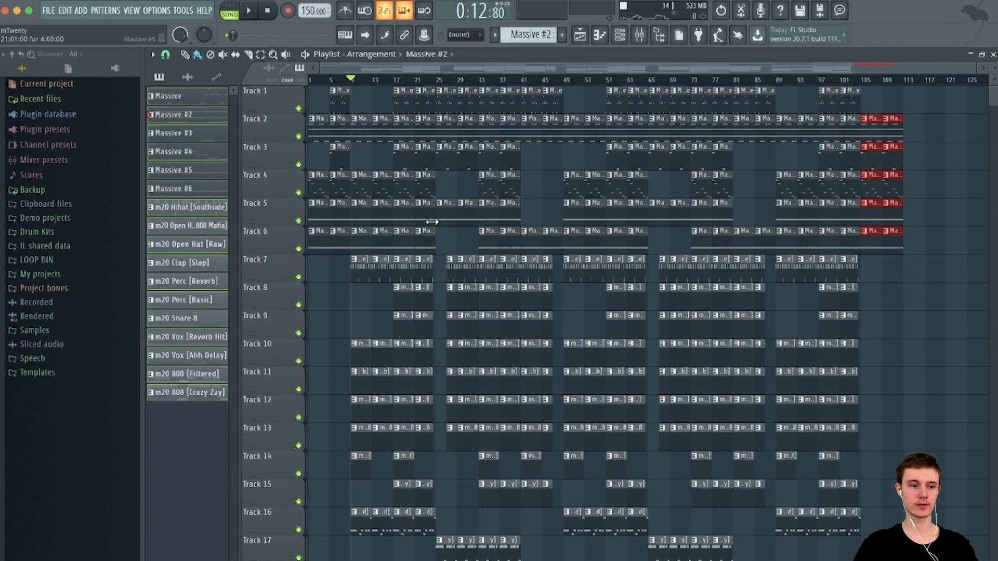
scroll(307, 231, "up", 3, "ctrl")
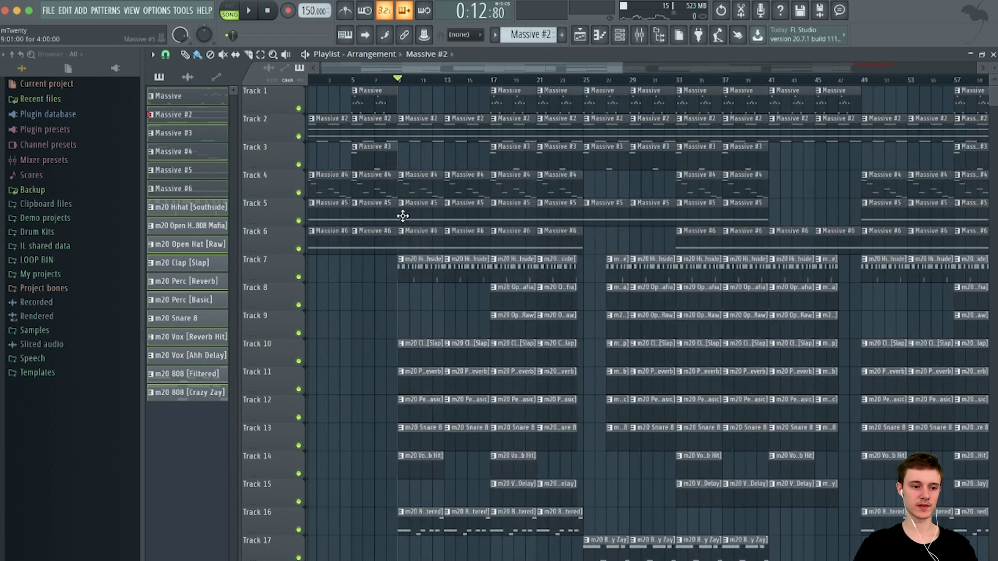
key("space")
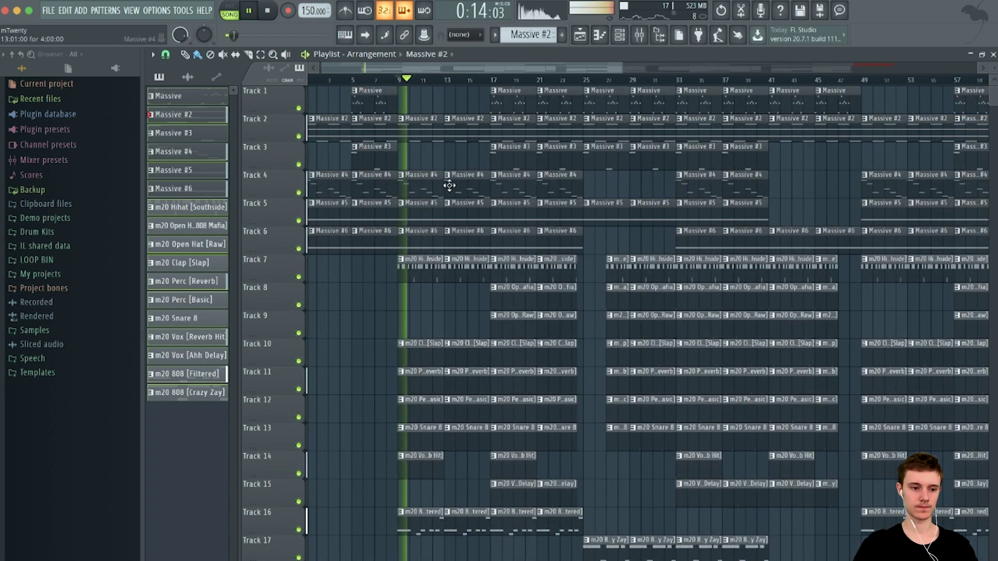